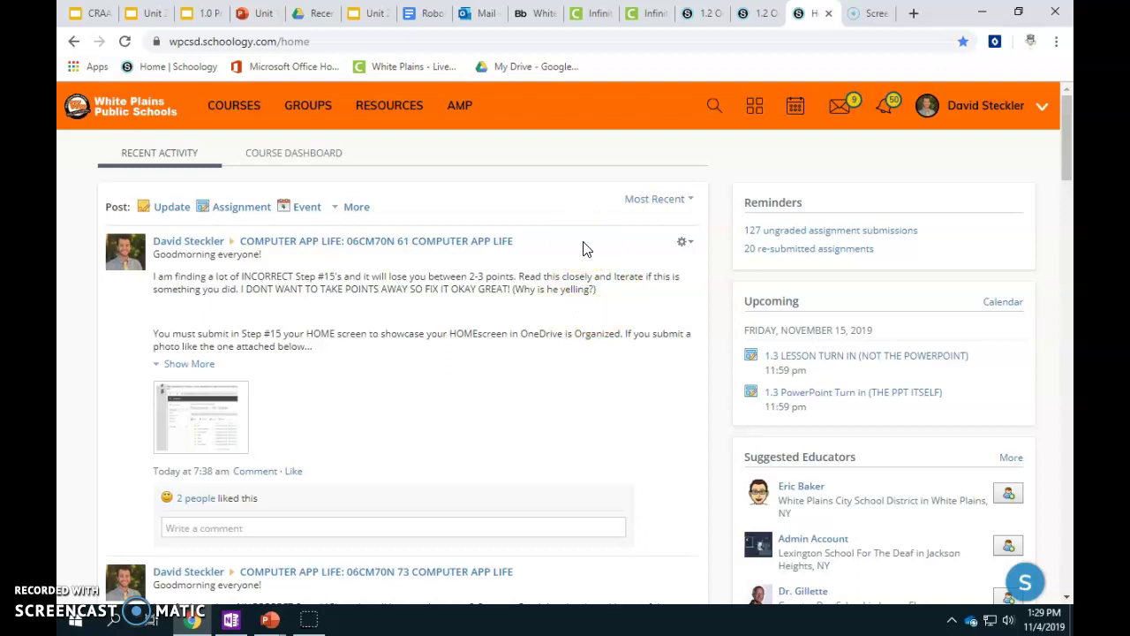
# Open the COMPUTER APP LIFE 06CM70N 21 course and highlight its title listing the linked sections
pyautogui.click(235, 109)
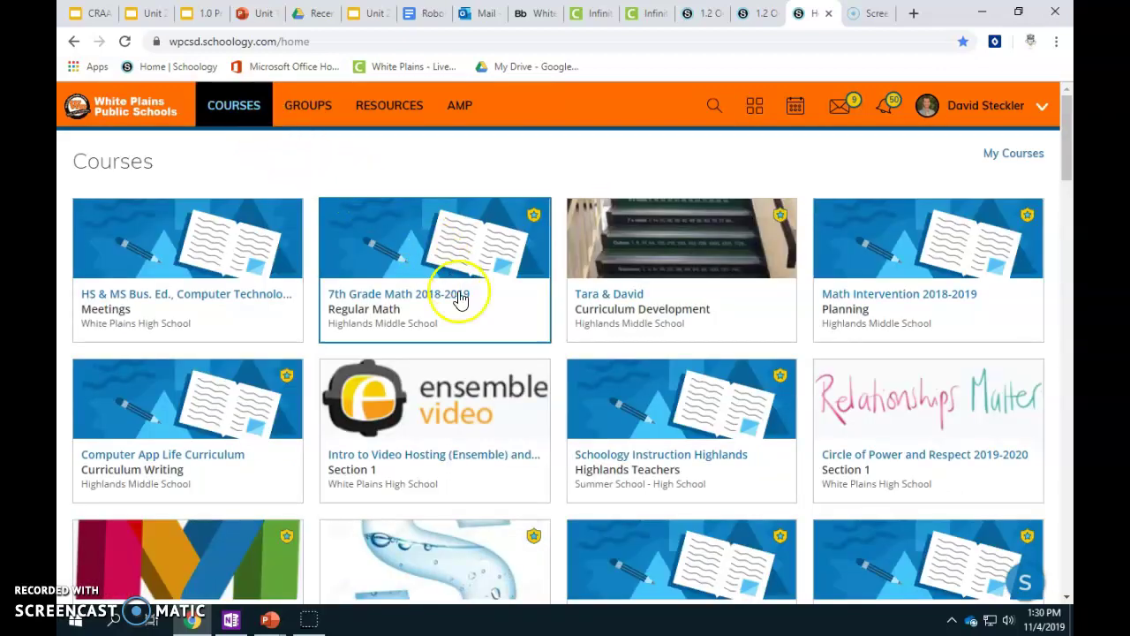
pyautogui.scroll(-1, 459, 336)
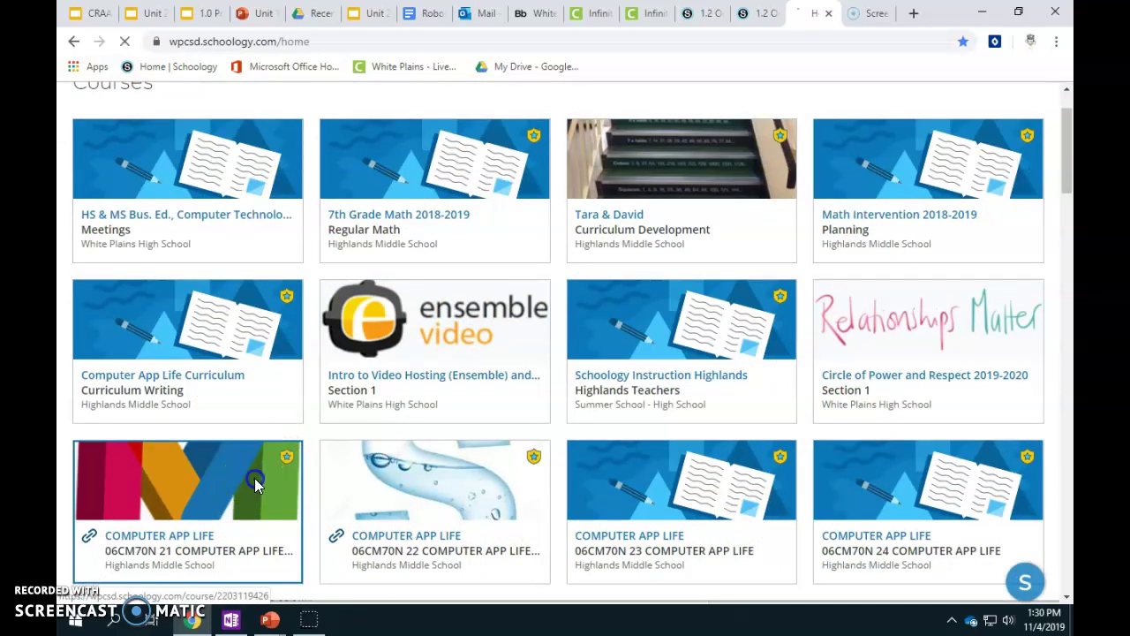
pyautogui.click(254, 478)
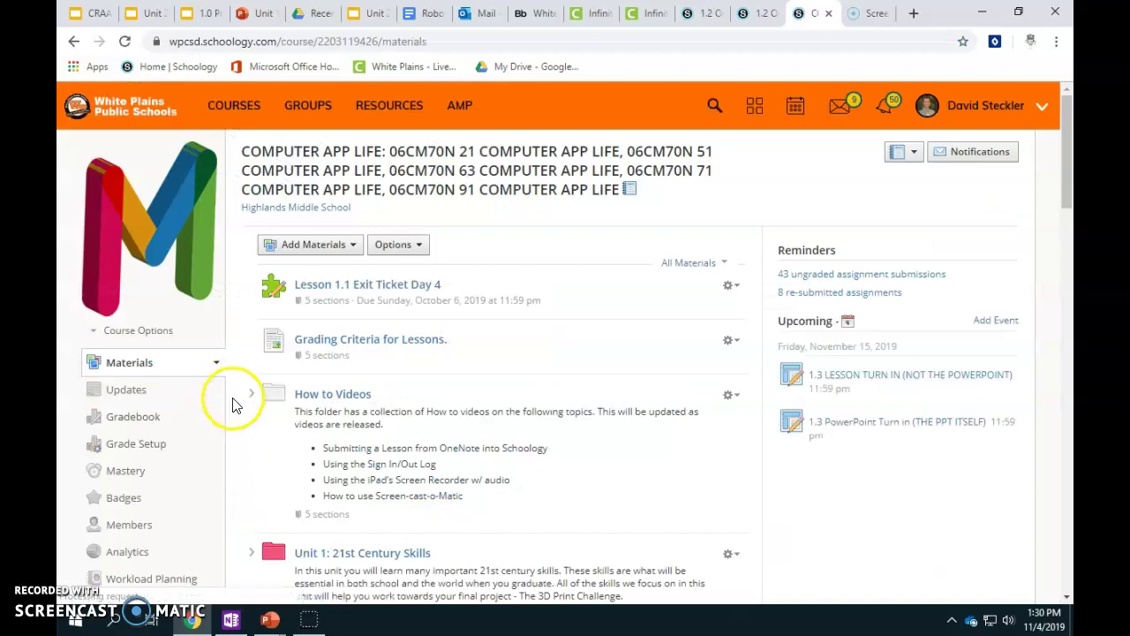
pyautogui.moveTo(651, 194); pyautogui.dragTo(301, 147)
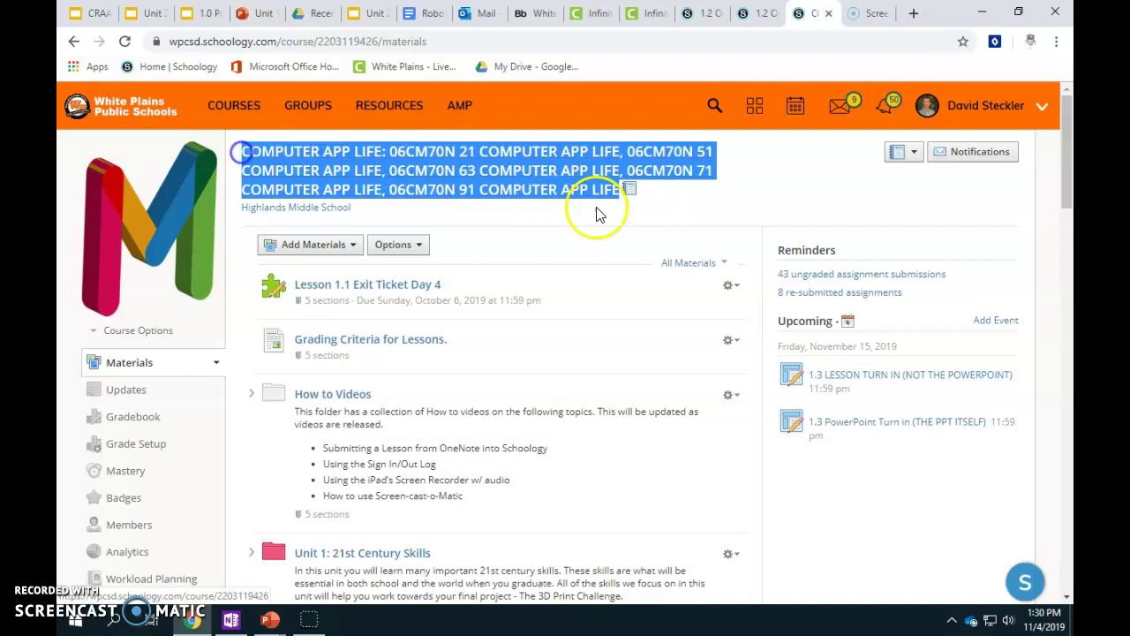
pyautogui.click(702, 202)
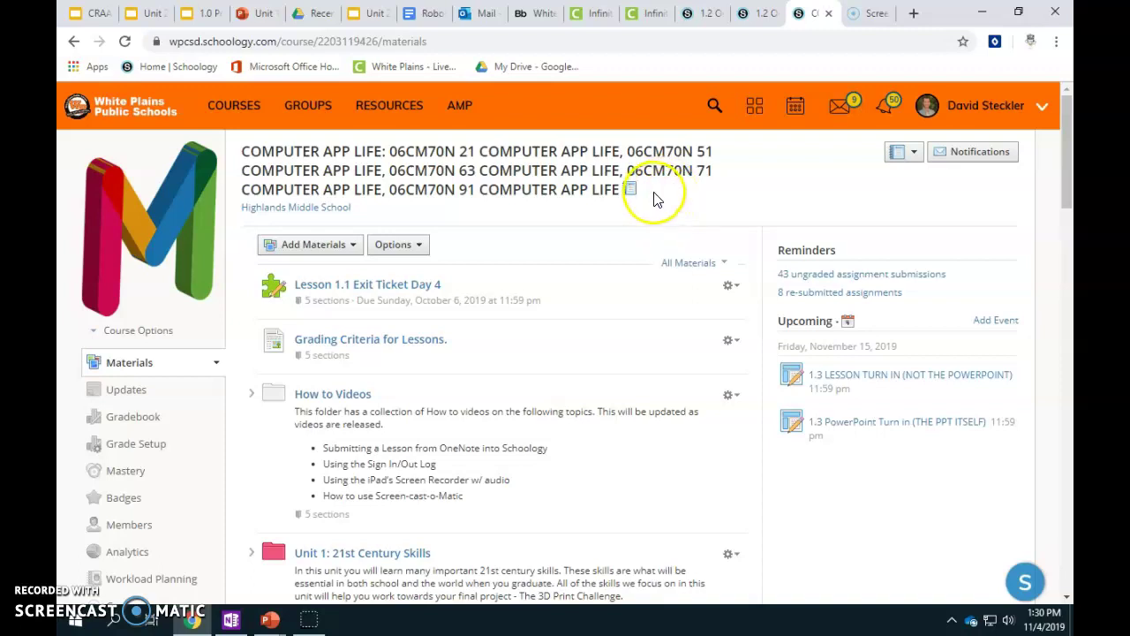
# Open the My Courses list and examine the linked and unlinked COMPUTER APP LIFE sections
pyautogui.click(240, 106)
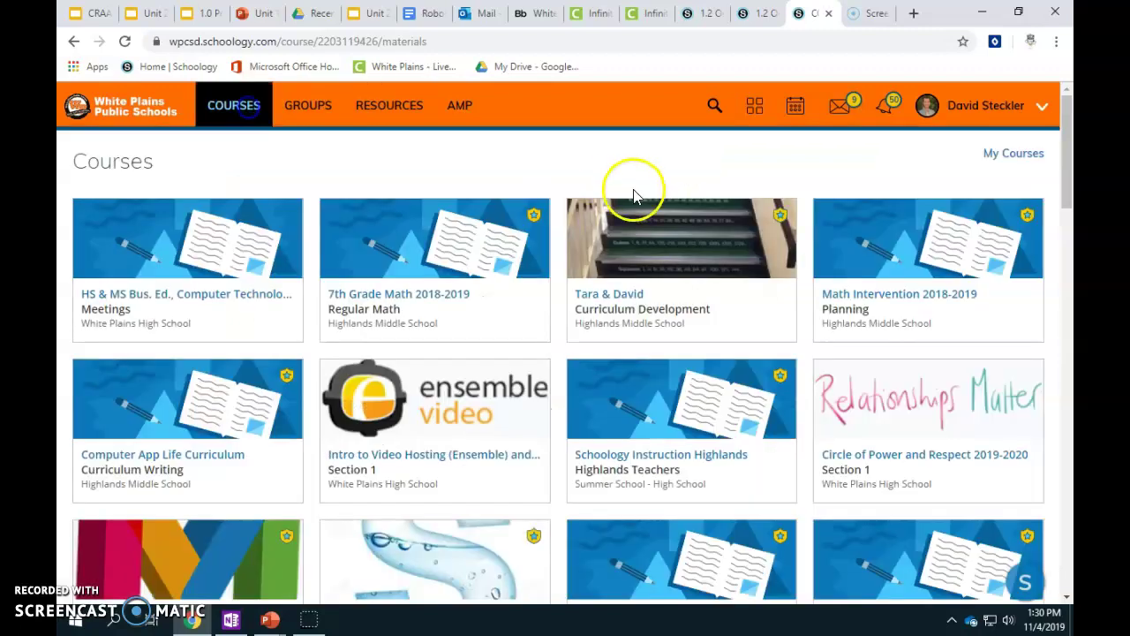
pyautogui.click(1005, 157)
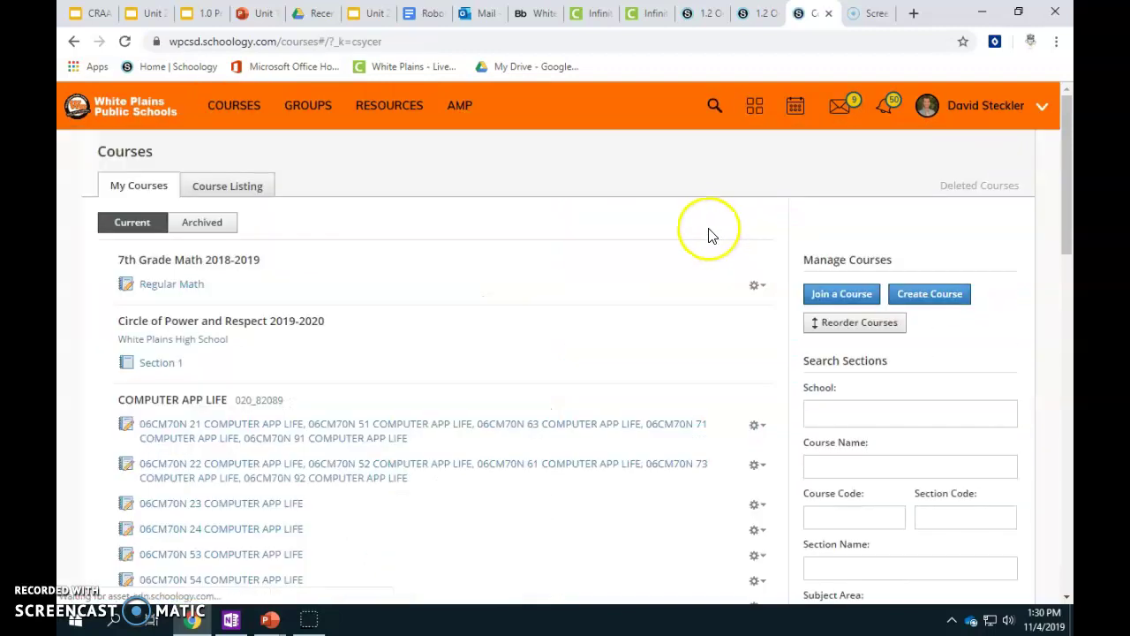
pyautogui.scroll(-1, 667, 356)
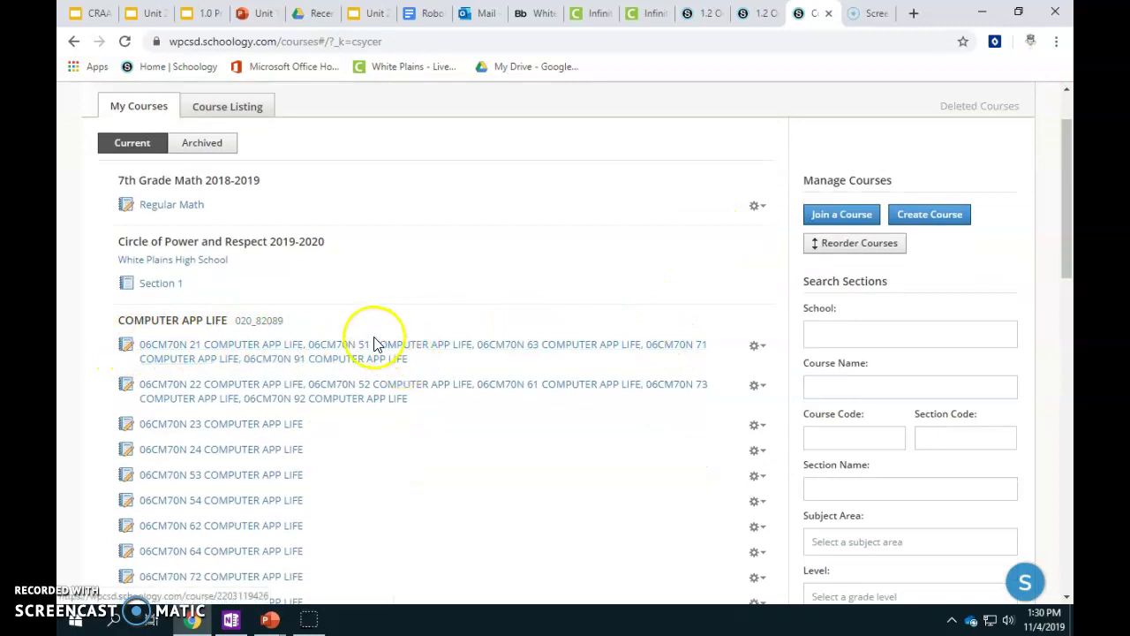
pyautogui.scroll(1, 374, 341)
pyautogui.click(239, 106)
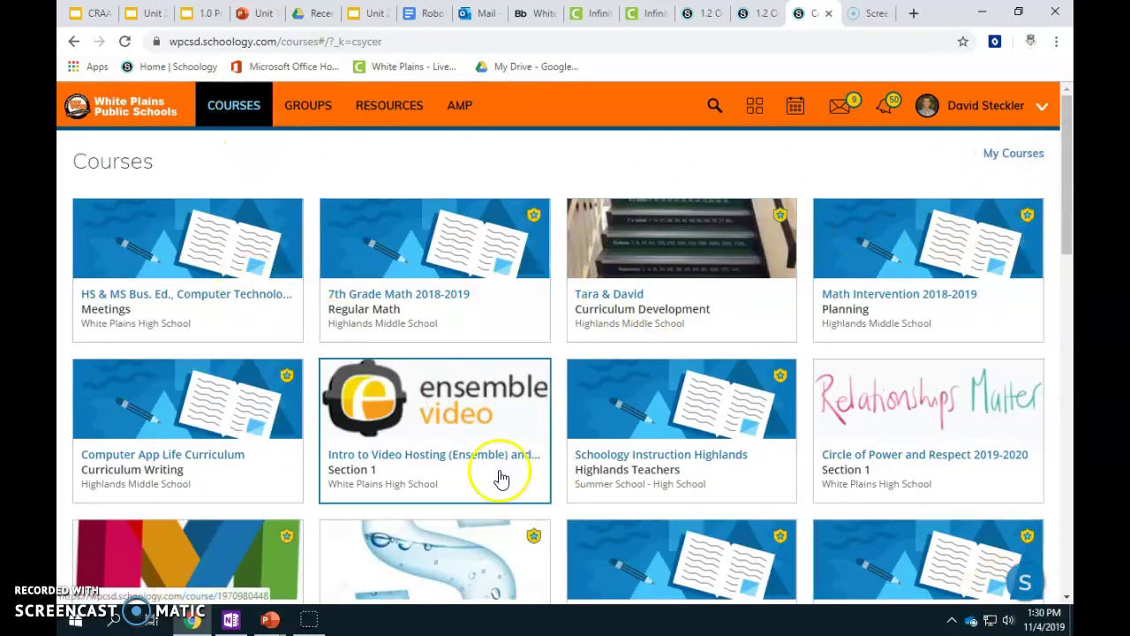
pyautogui.click(1012, 153)
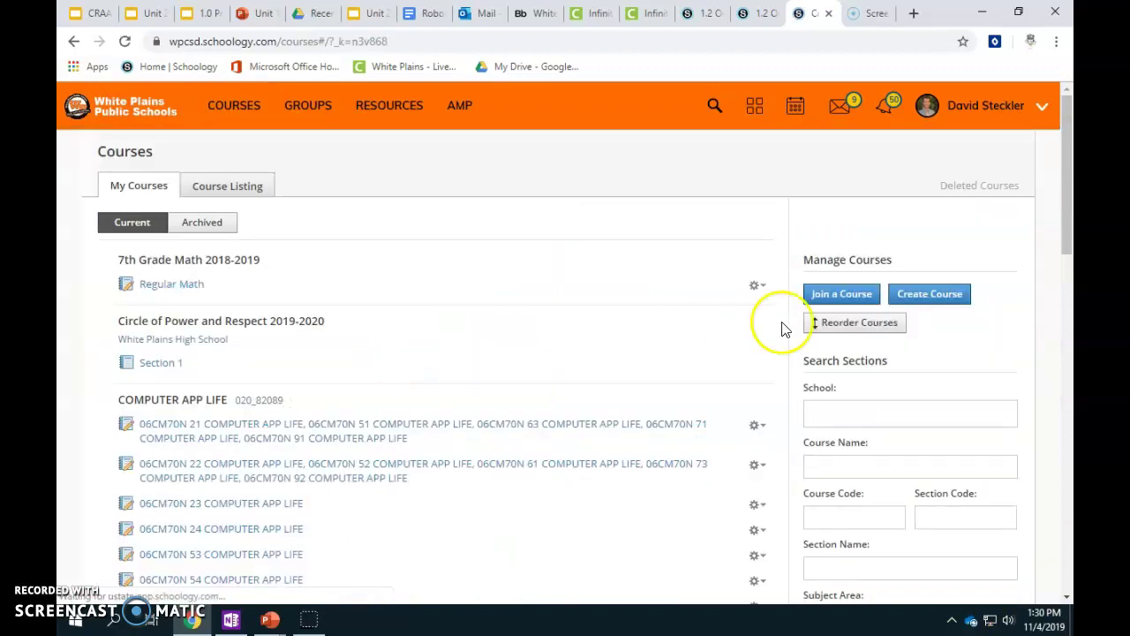
# Try to link sections 24, 53, 54, 62 and 64 to section 06CM70N 23 COMPUTER APP LIFE, and cancel the linking
pyautogui.scroll(-1, 764, 295)
pyautogui.click(757, 208)
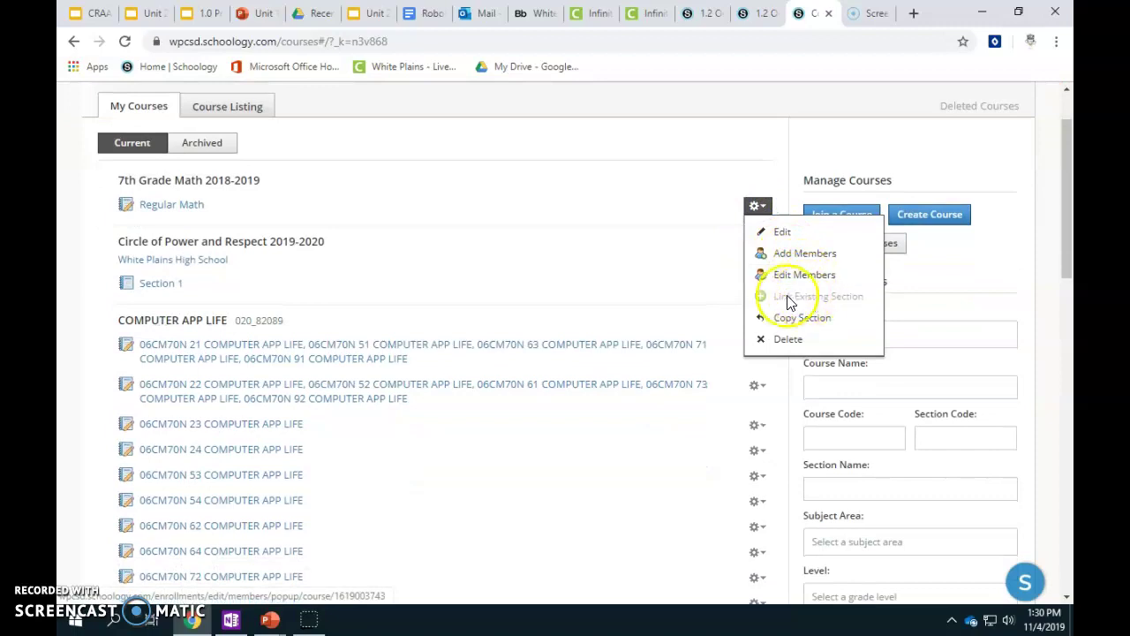
pyautogui.click(757, 426)
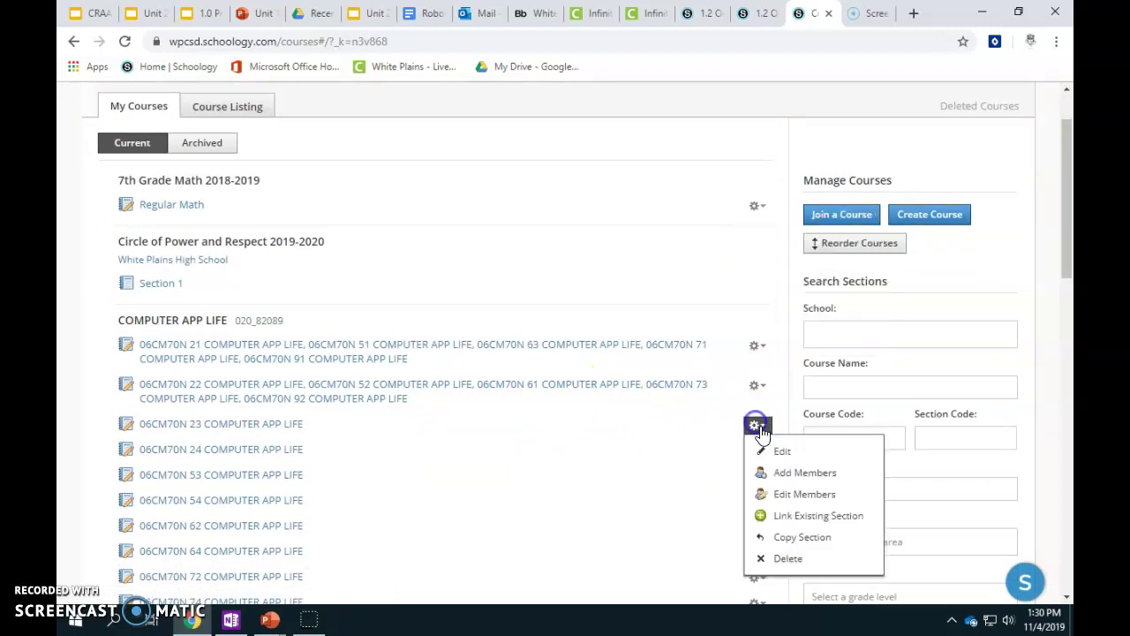
pyautogui.scroll(-2, 418, 434)
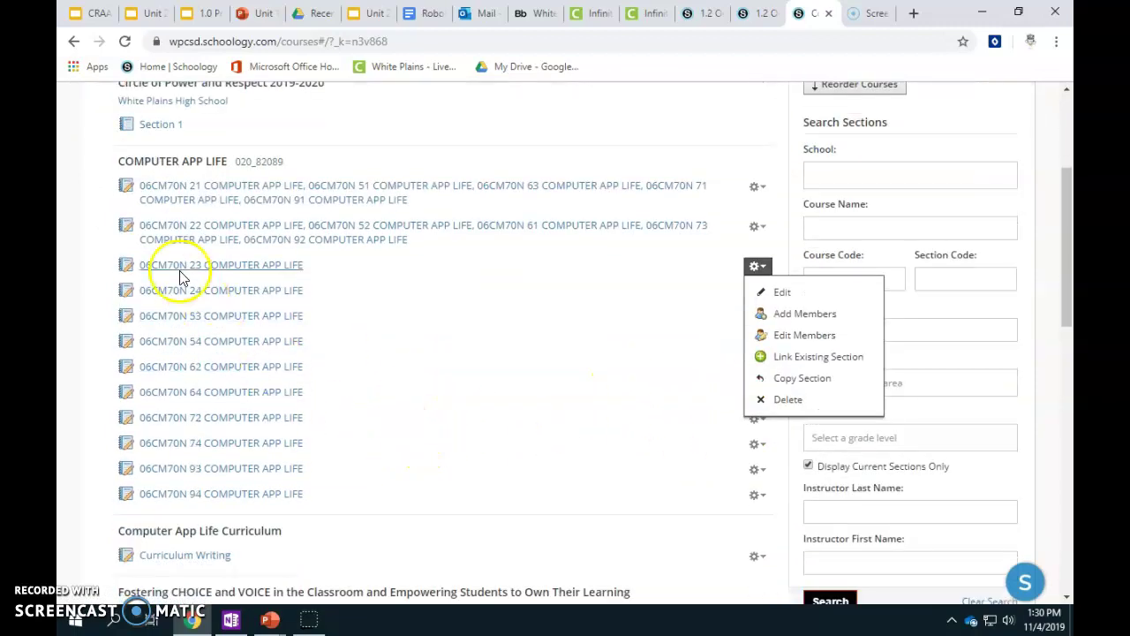
pyautogui.click(808, 354)
pyautogui.click(442, 333)
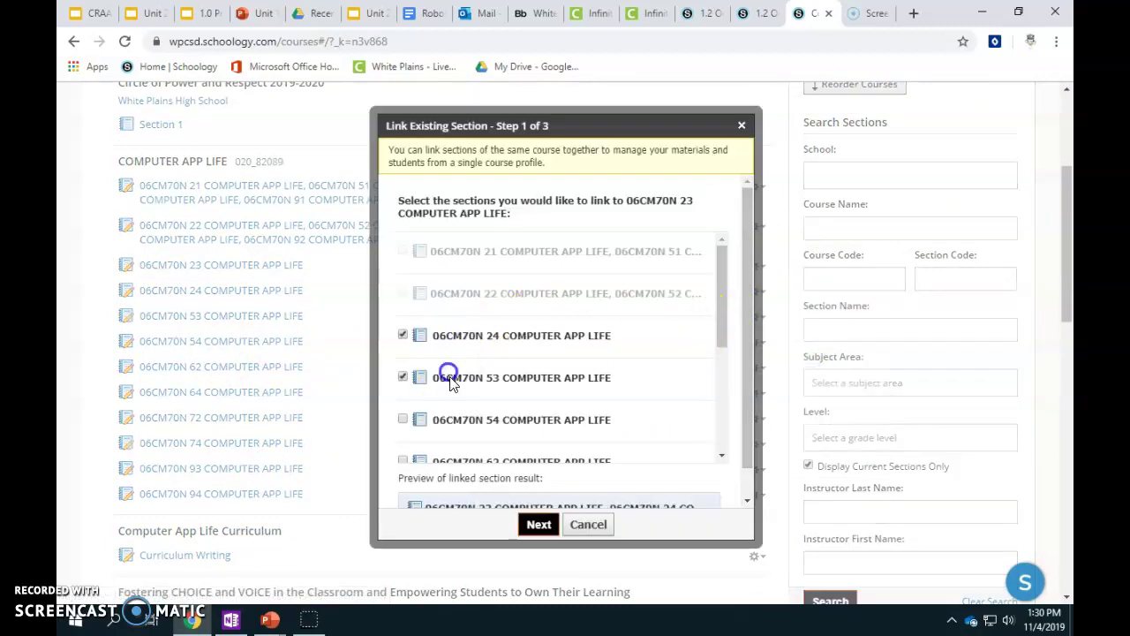
pyautogui.scroll(-1, 461, 400)
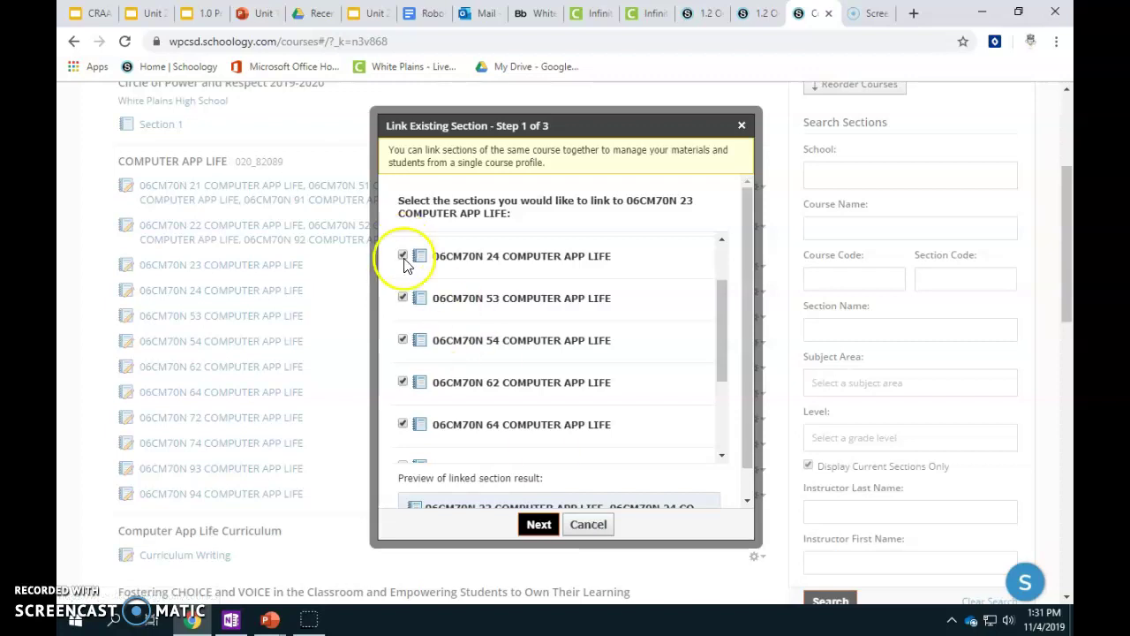
pyautogui.click(592, 527)
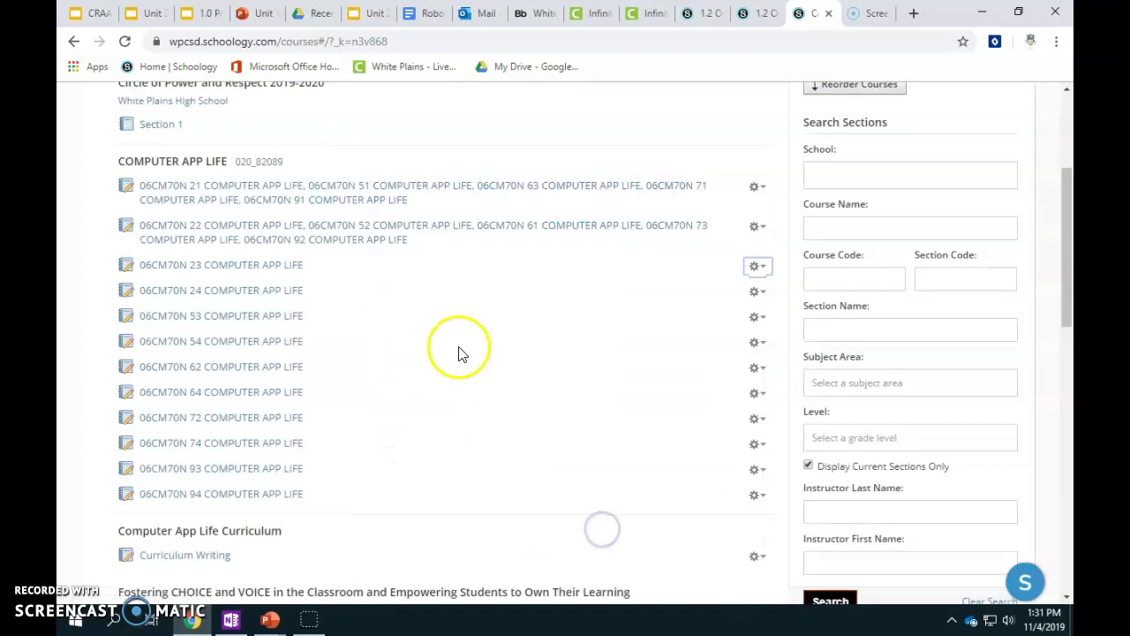
# Open the COMPUTER APP LIFE 06CM70N 21 course and check its app list for OneNote Class Notebook
pyautogui.scroll(5, 457, 353)
pyautogui.click(215, 118)
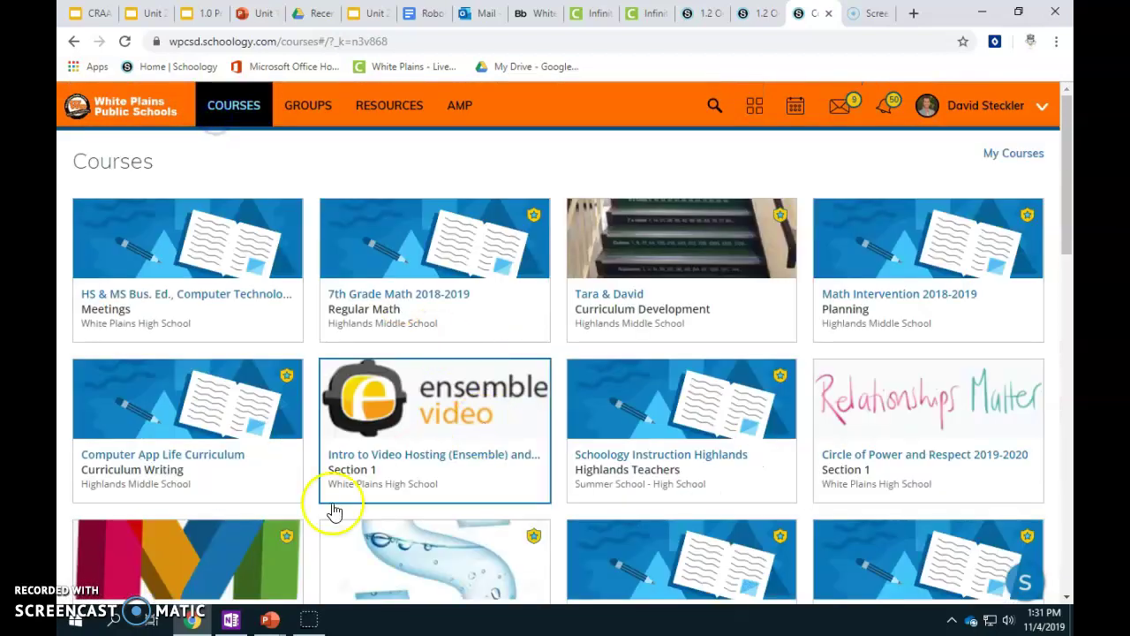
pyautogui.click(195, 536)
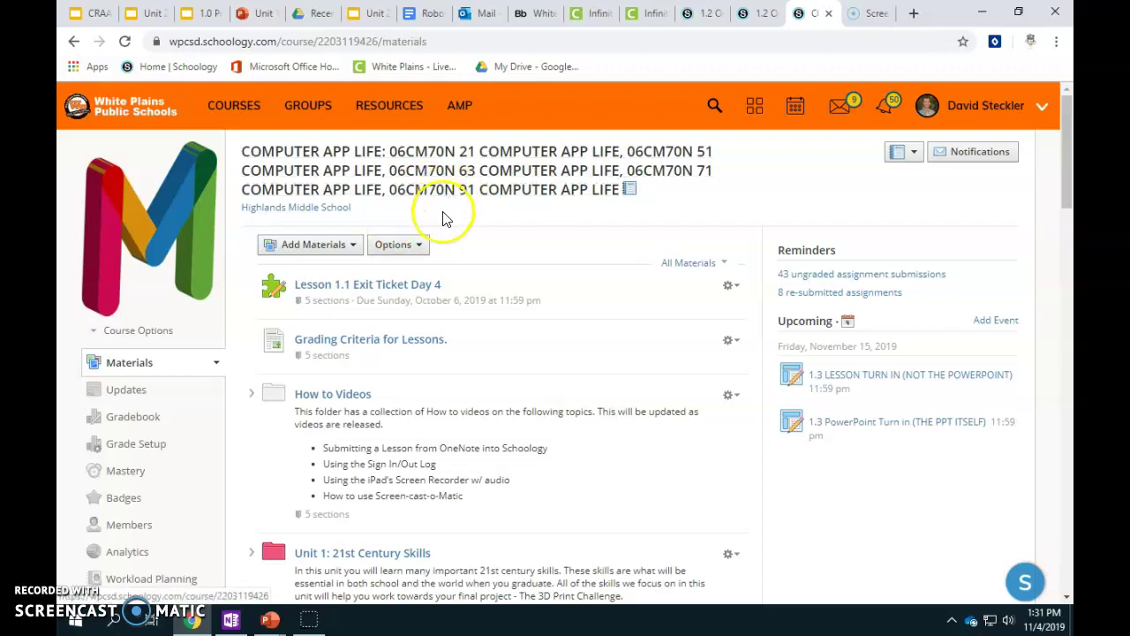
pyautogui.moveTo(113, 298)
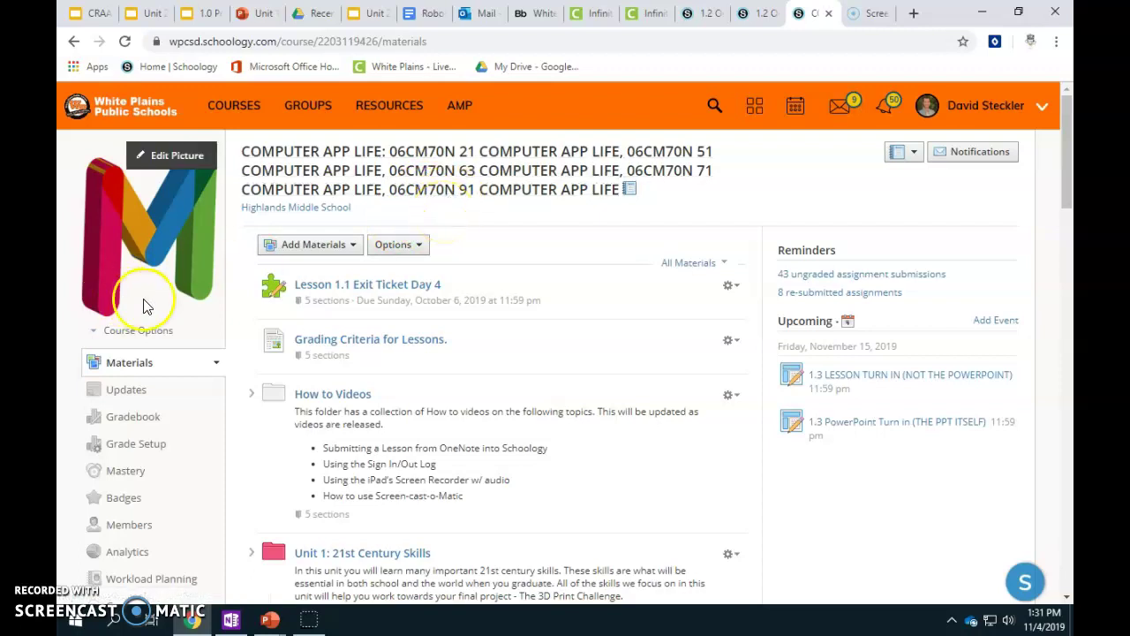
pyautogui.scroll(-5, 146, 305)
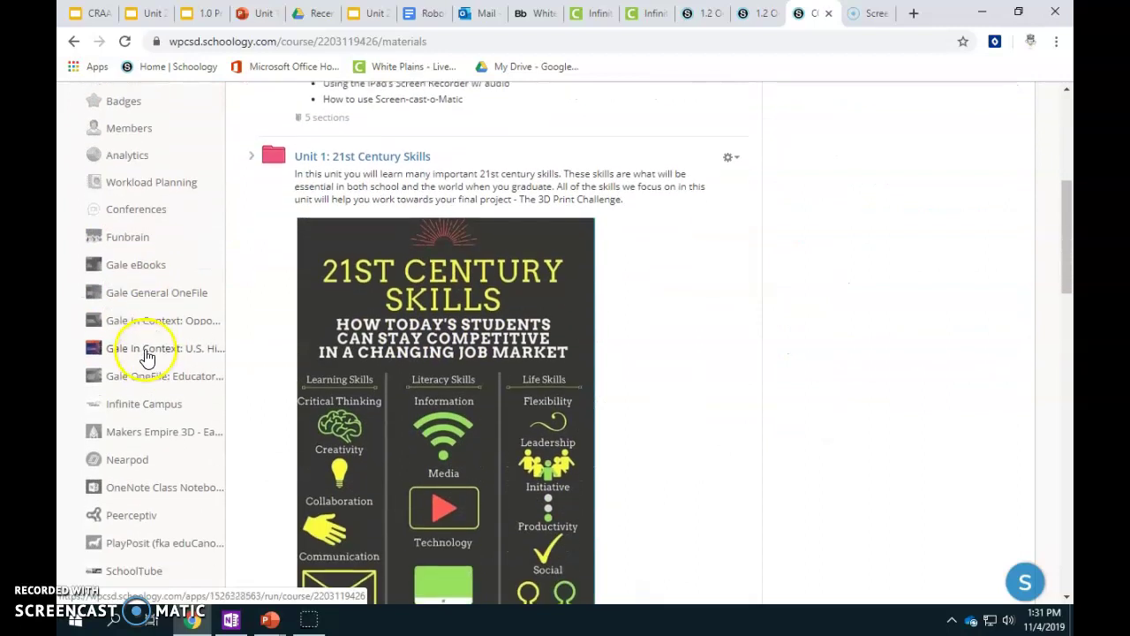
pyautogui.scroll(-1, 155, 388)
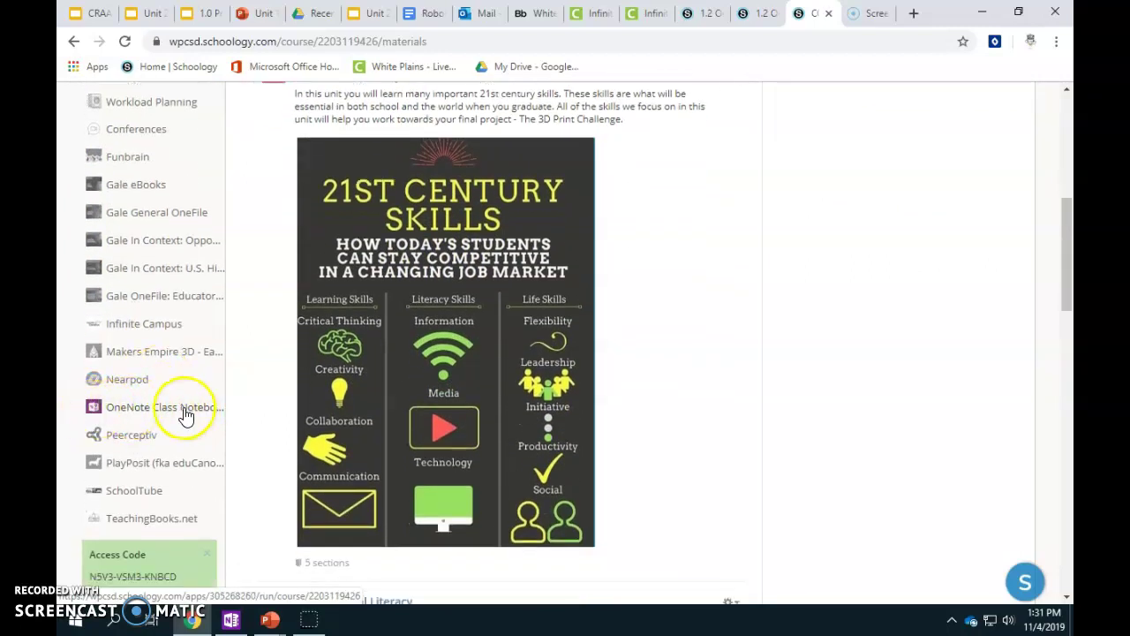
pyautogui.scroll(6, 575, 371)
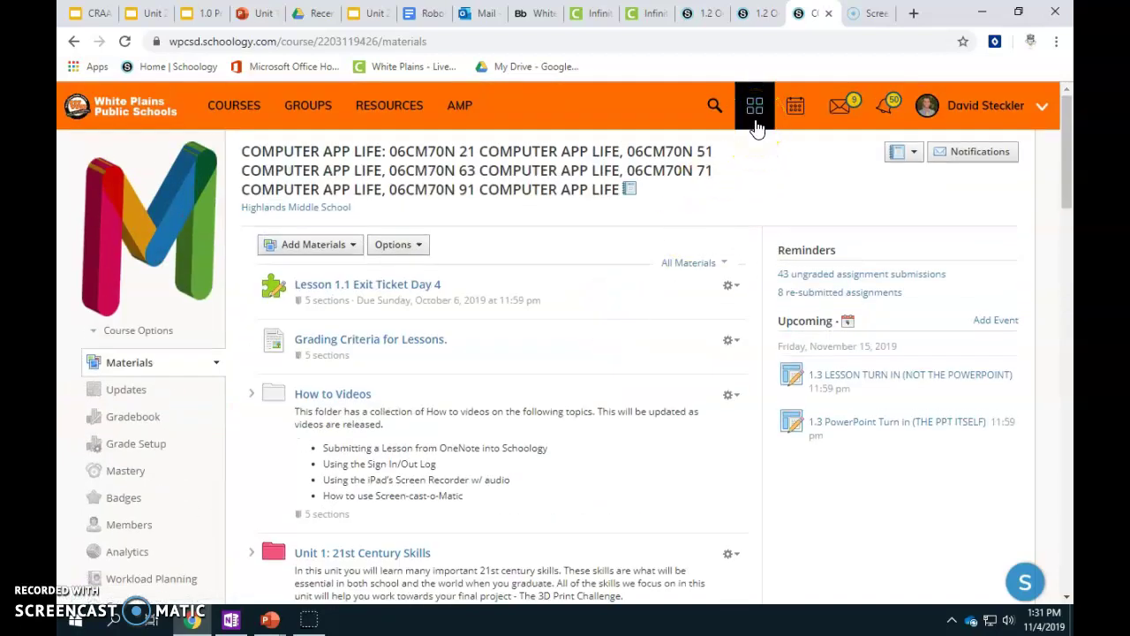
# Open the App Center to browse the apps available for courses
pyautogui.click(753, 107)
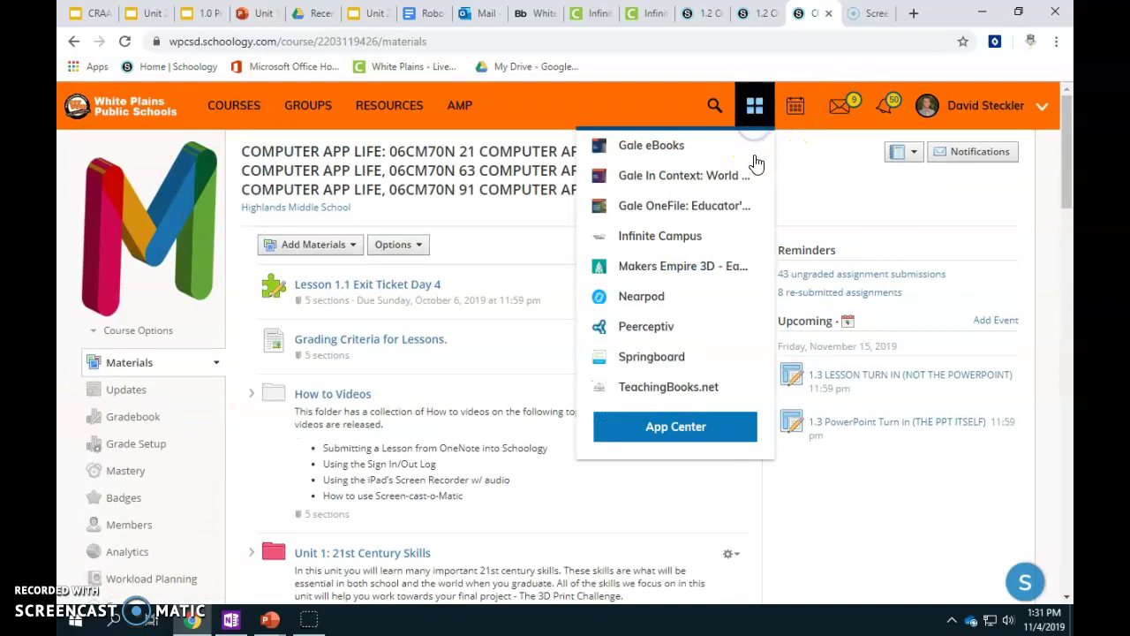
pyautogui.click(685, 431)
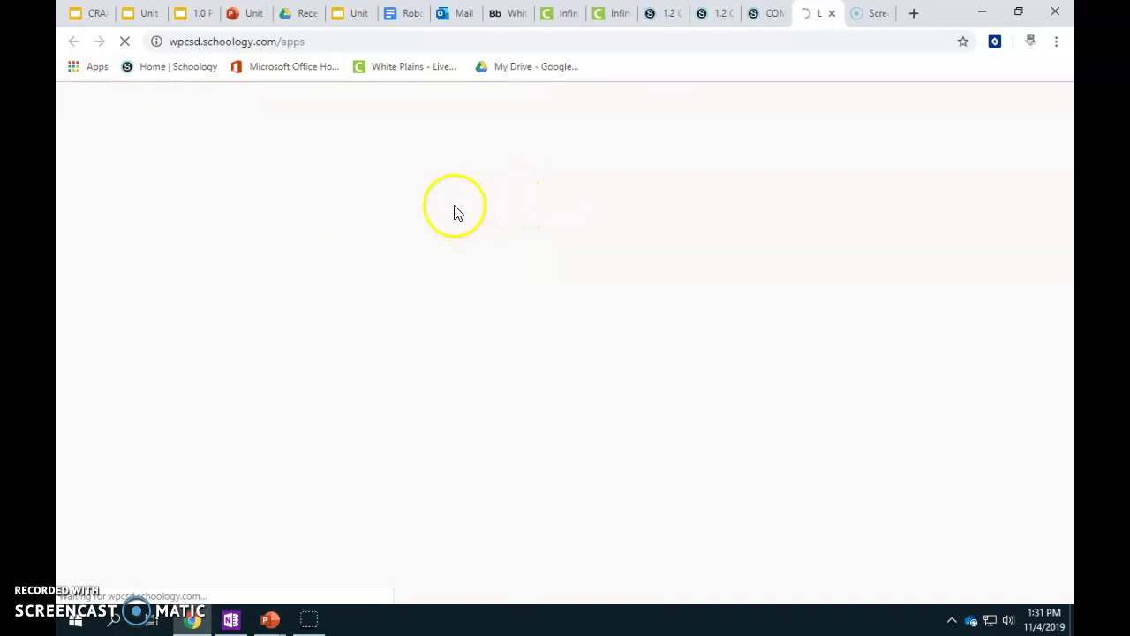
pyautogui.click(658, 51)
pyautogui.click(768, 16)
pyautogui.click(819, 16)
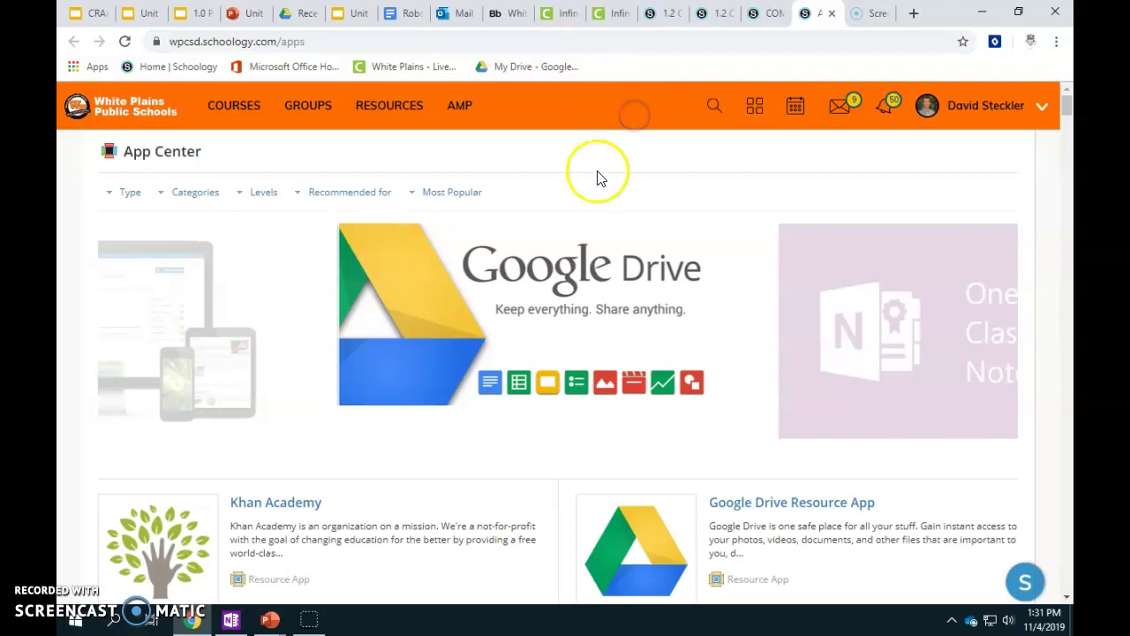
# Search the App Center page for "onenote" and open the OneNote Class Notebook app's page
pyautogui.scroll(-1, 366, 167)
pyautogui.scroll(1, 512, 220)
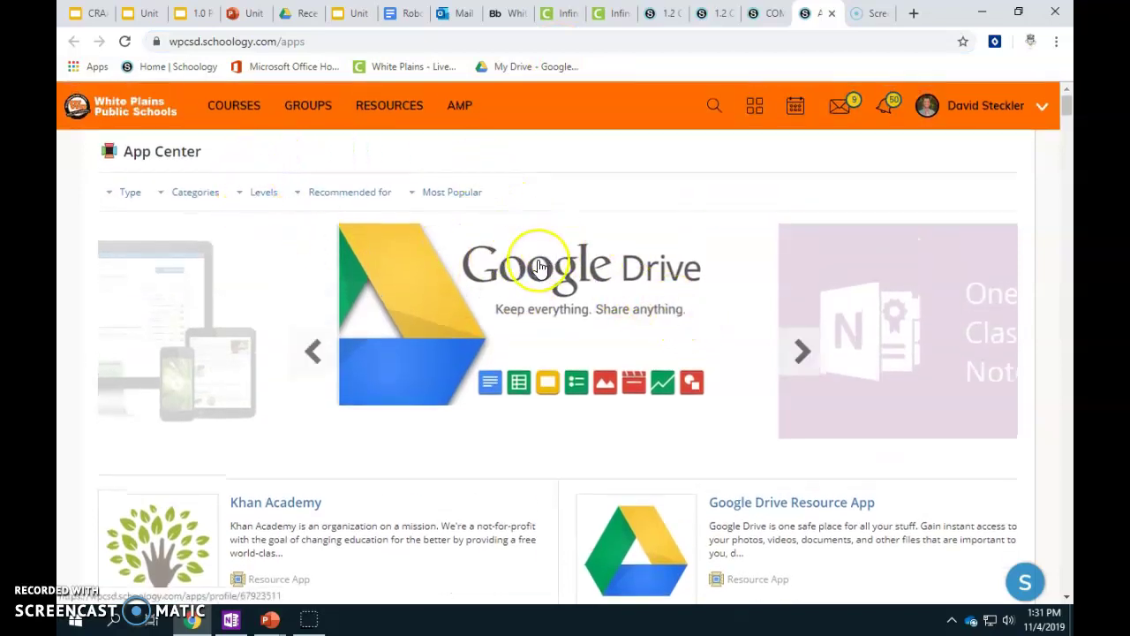
pyautogui.hotkey('ctrl', 'f')
pyautogui.write('onenote')
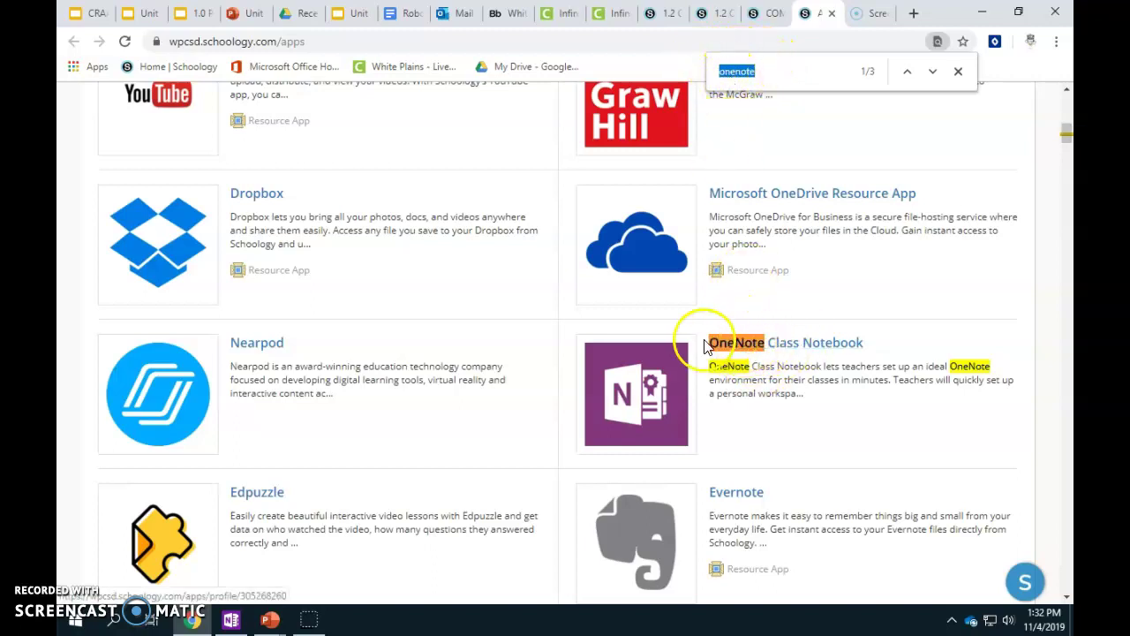
pyautogui.click(785, 349)
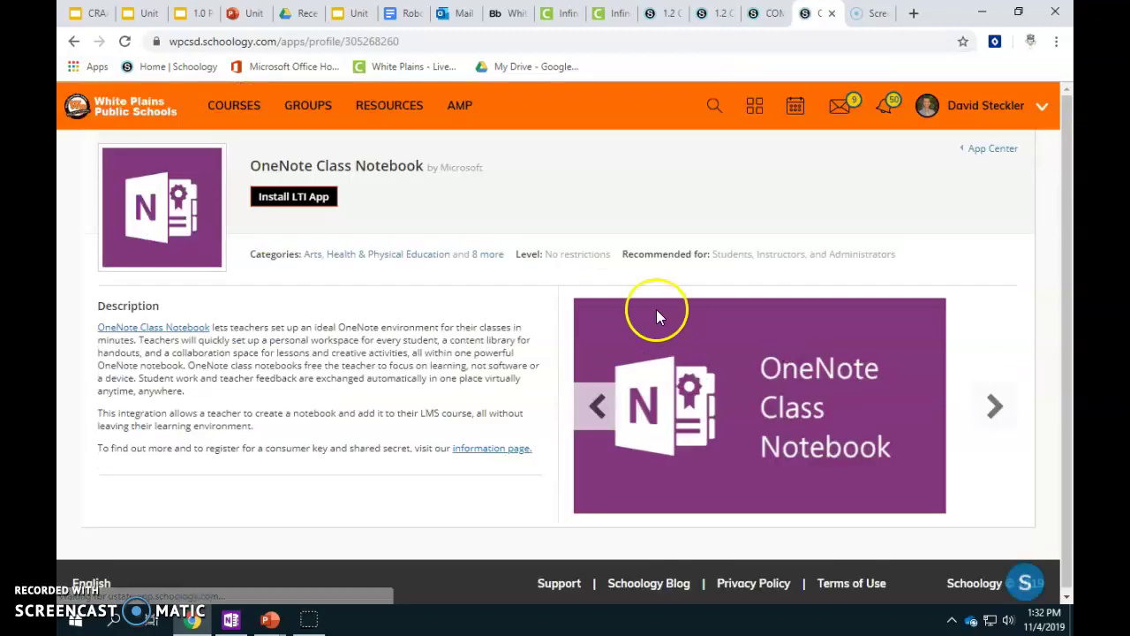
# Agree to the data-sharing terms for installing OneNote Class Notebook, review the course selection and cancel the installation
pyautogui.click(311, 201)
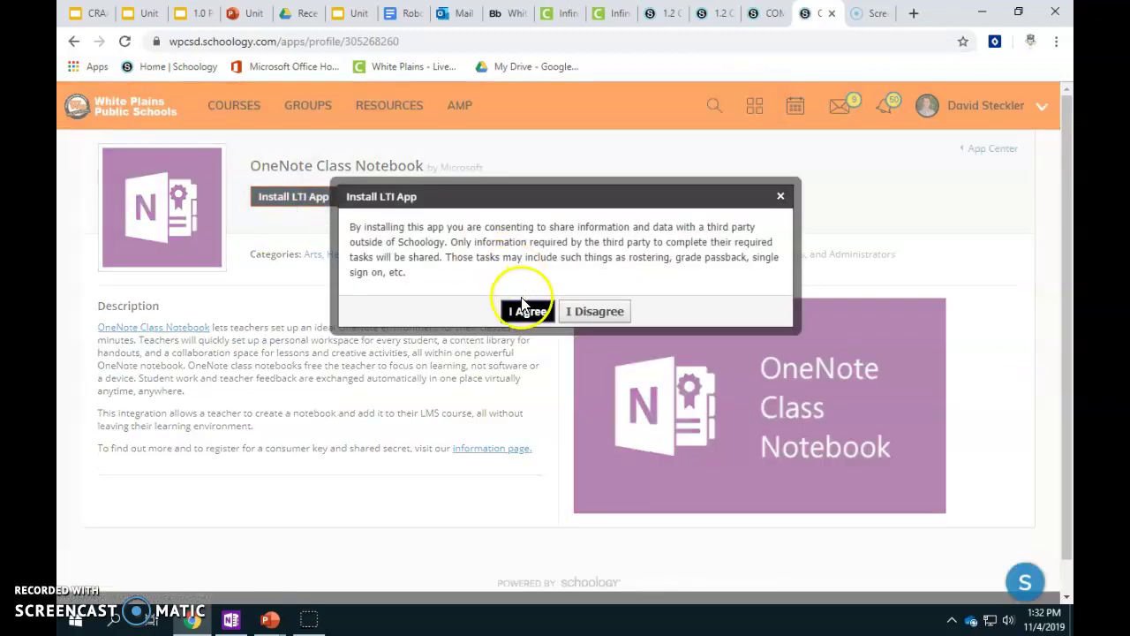
pyautogui.click(523, 309)
pyautogui.scroll(-1, 369, 346)
pyautogui.scroll(-2, 371, 349)
pyautogui.scroll(-1, 379, 318)
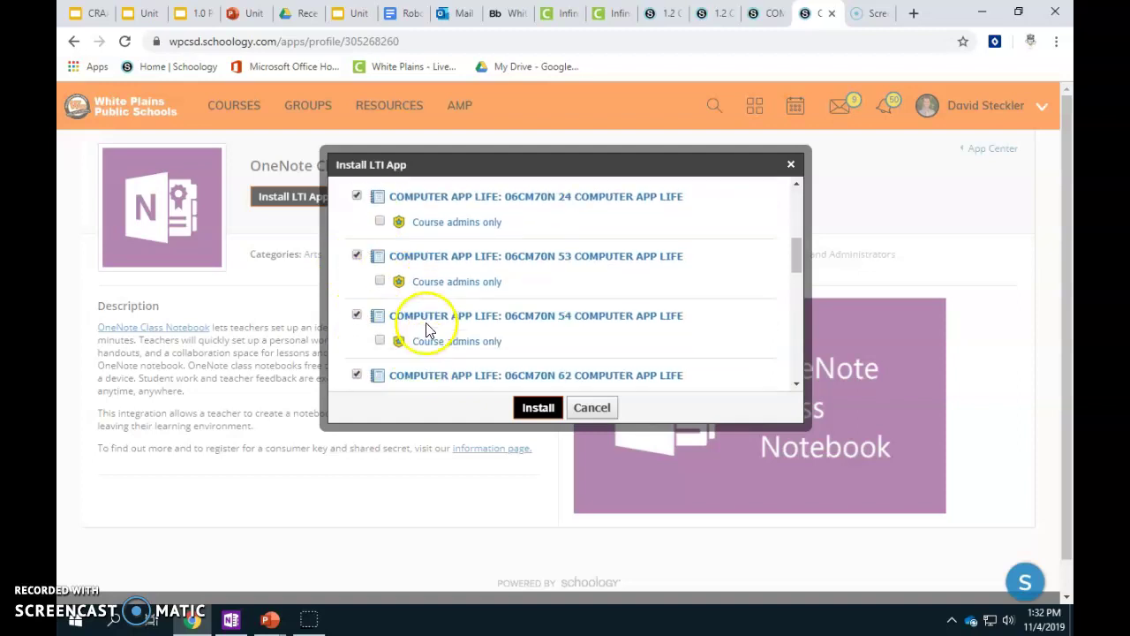
pyautogui.scroll(5, 426, 318)
pyautogui.scroll(-5, 375, 318)
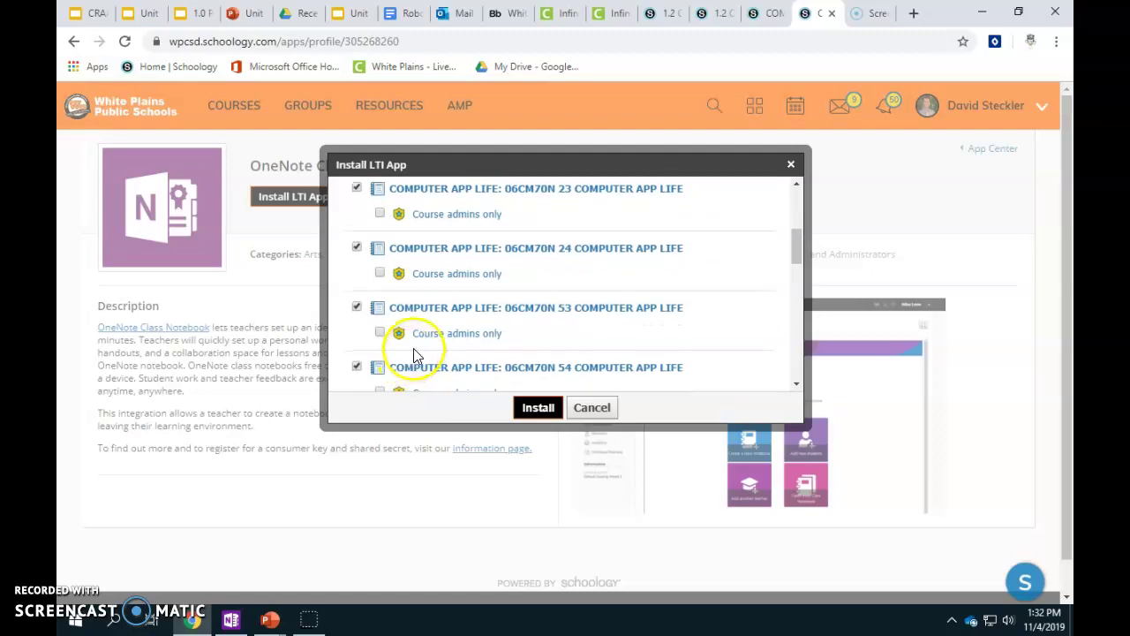
pyautogui.click(592, 407)
# Open OneNote Class Notebook within the COMPUTER APP LIFE 06CM70N 21 course
pyautogui.click(228, 124)
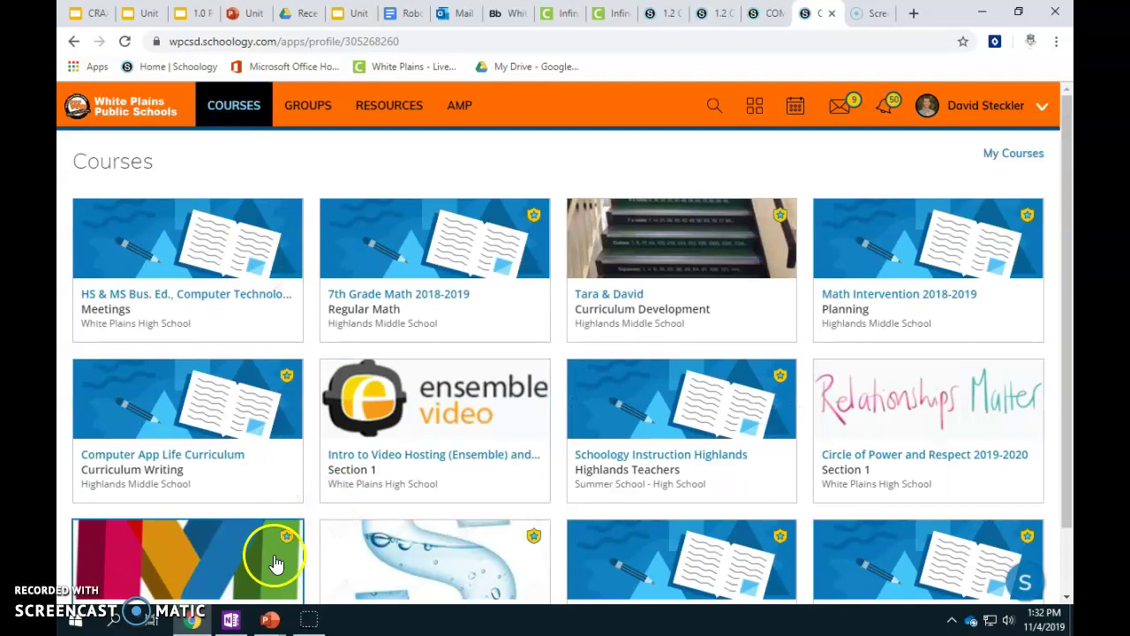
pyautogui.click(92, 464)
pyautogui.scroll(-10, 108, 500)
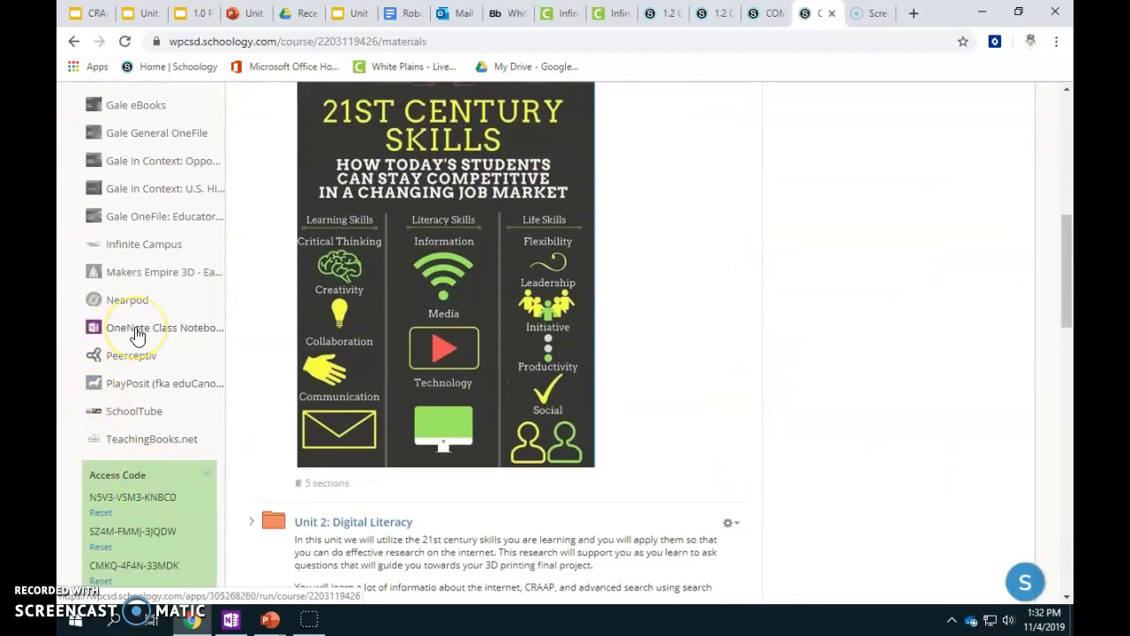
pyautogui.click(137, 333)
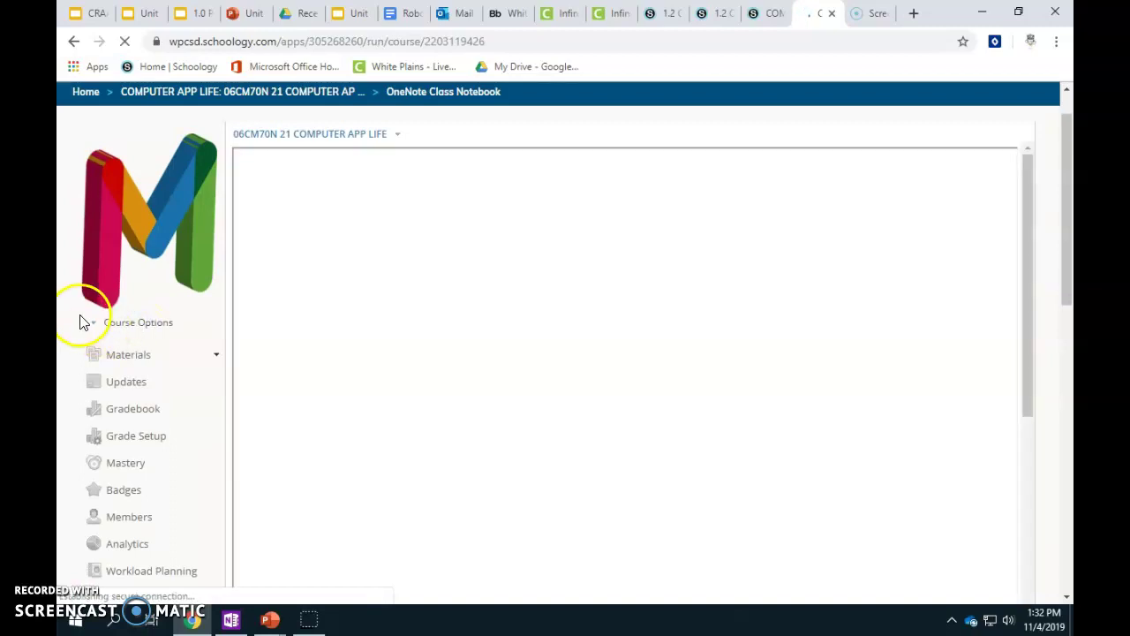
pyautogui.click(597, 515)
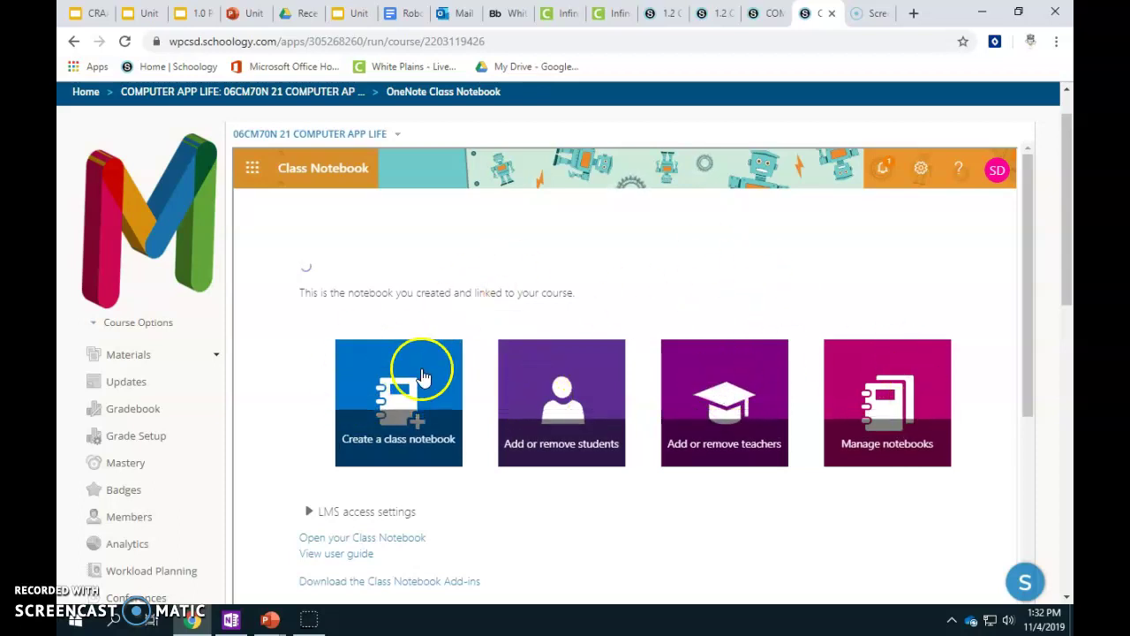
# Look over the Class Notebook options for creating and managing a notebook and the app's entry among the course options
pyautogui.scroll(-1, 381, 382)
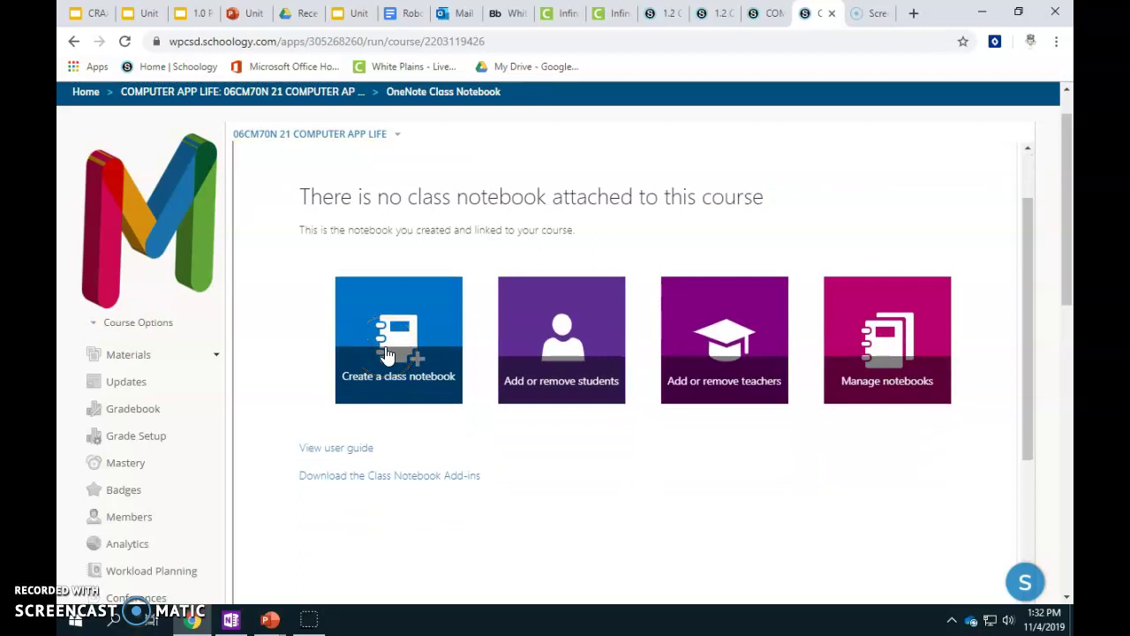
pyautogui.scroll(1, 389, 357)
pyautogui.scroll(-1, 412, 403)
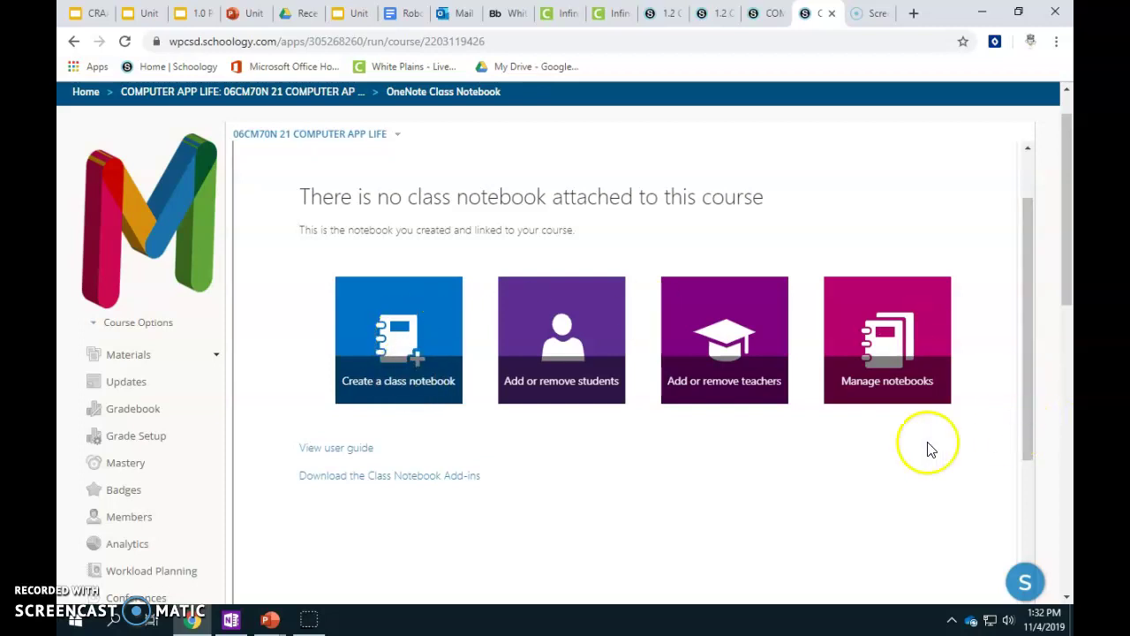
pyautogui.scroll(-3, 151, 475)
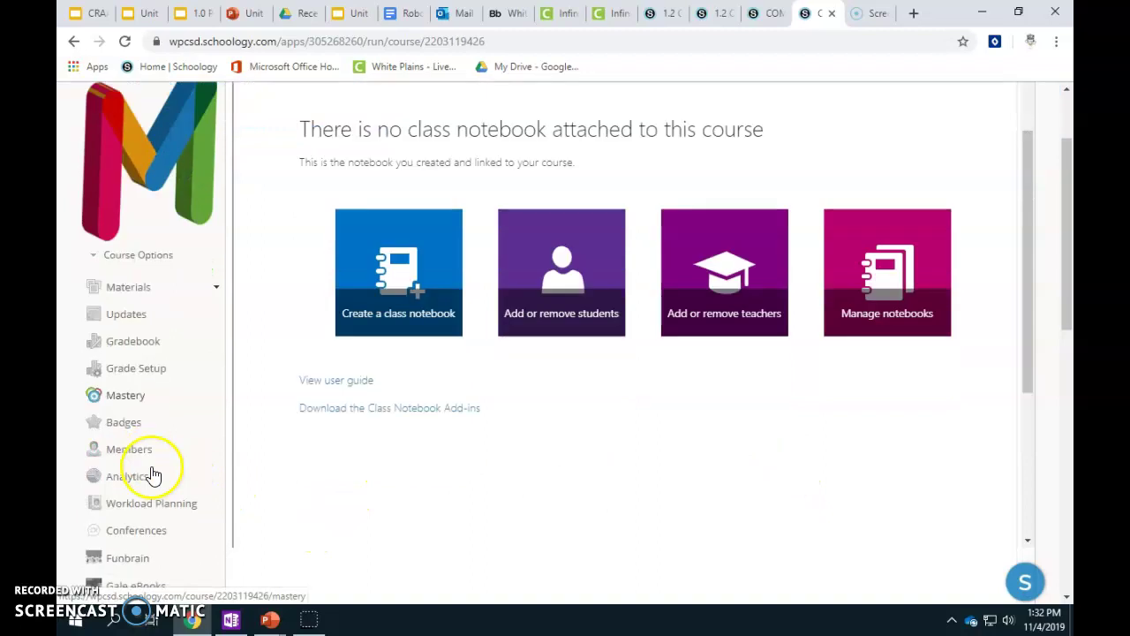
pyautogui.scroll(3, 353, 442)
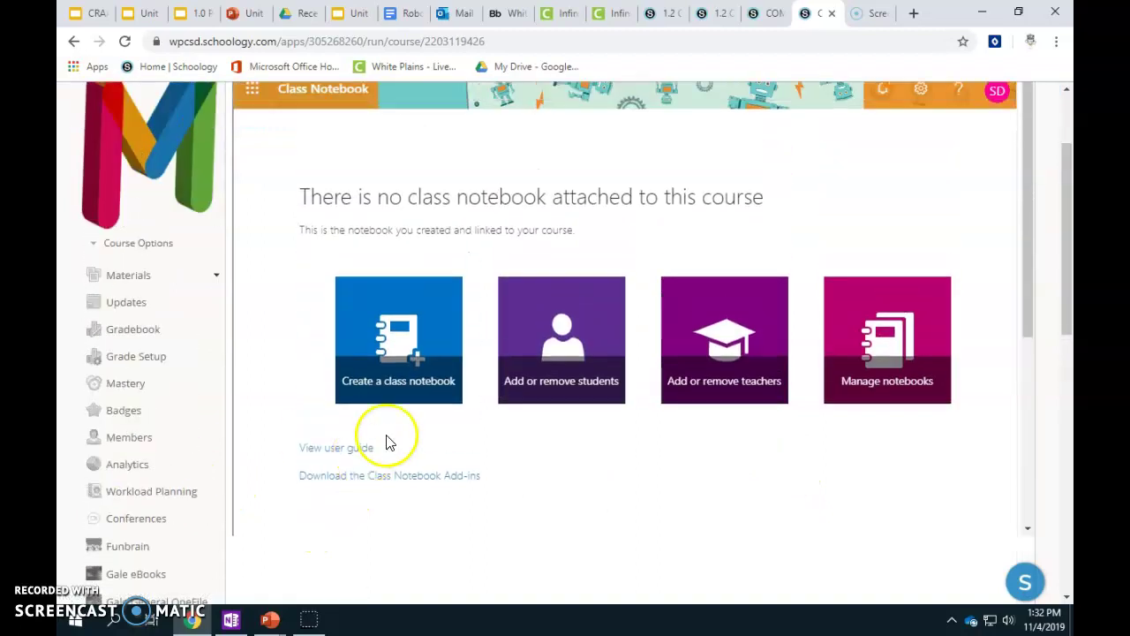
pyautogui.scroll(1, 313, 441)
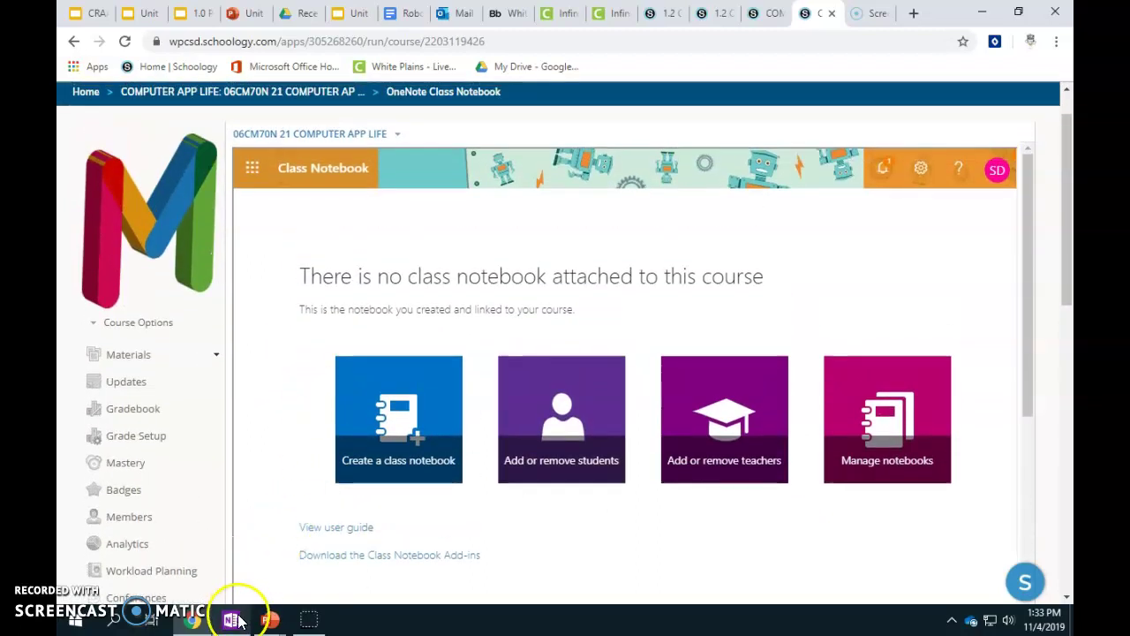
pyautogui.moveTo(235, 620)
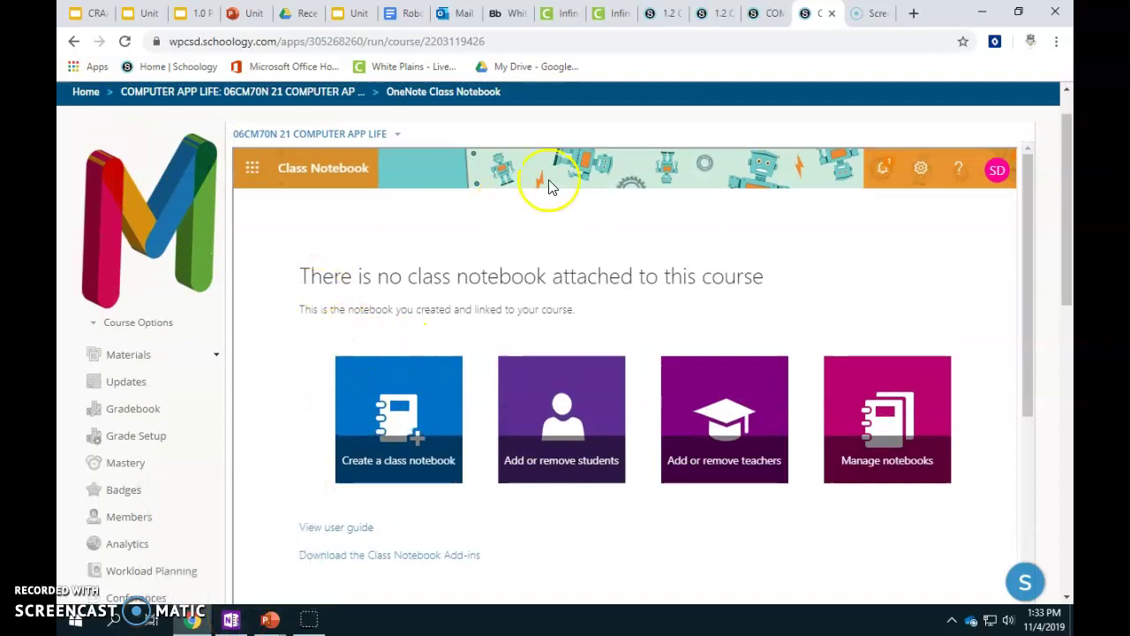
pyautogui.scroll(-4, 108, 170)
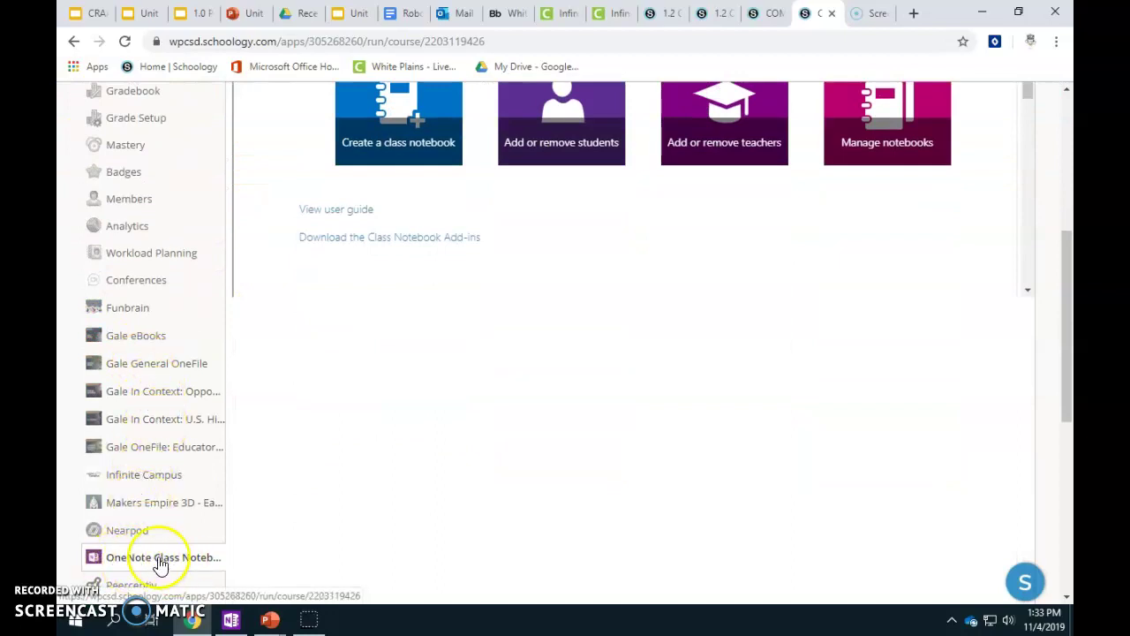
pyautogui.scroll(3, 396, 469)
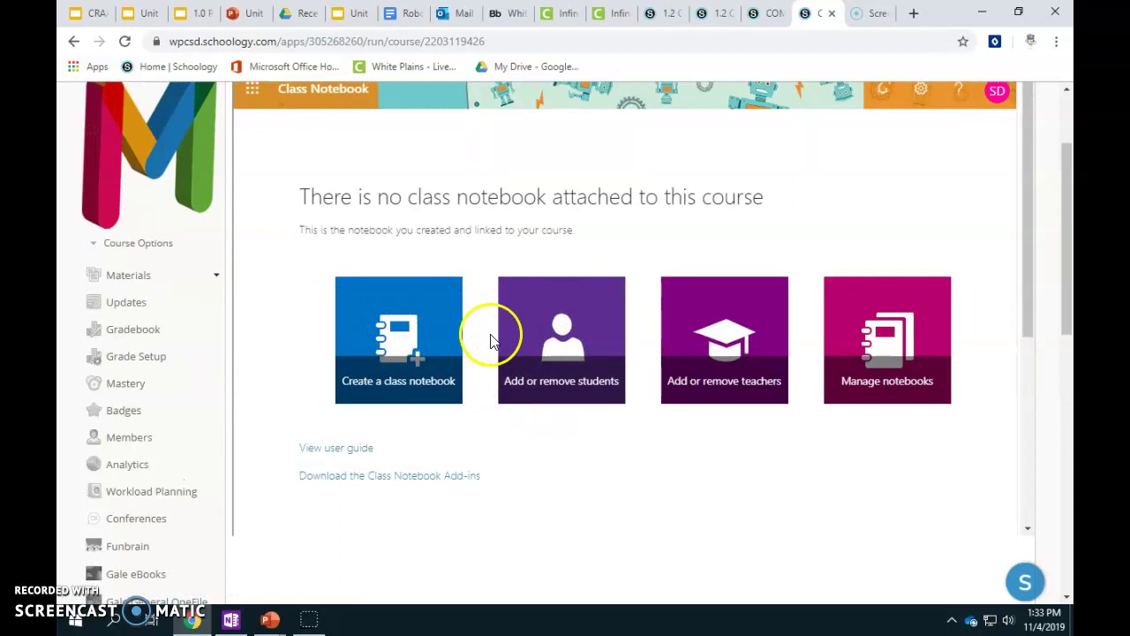
# Switch to OneNote's 7M (Q1-2) notebook, collapse the Content Library and first student's section group, and review the list of section groups
pyautogui.moveTo(230, 618)
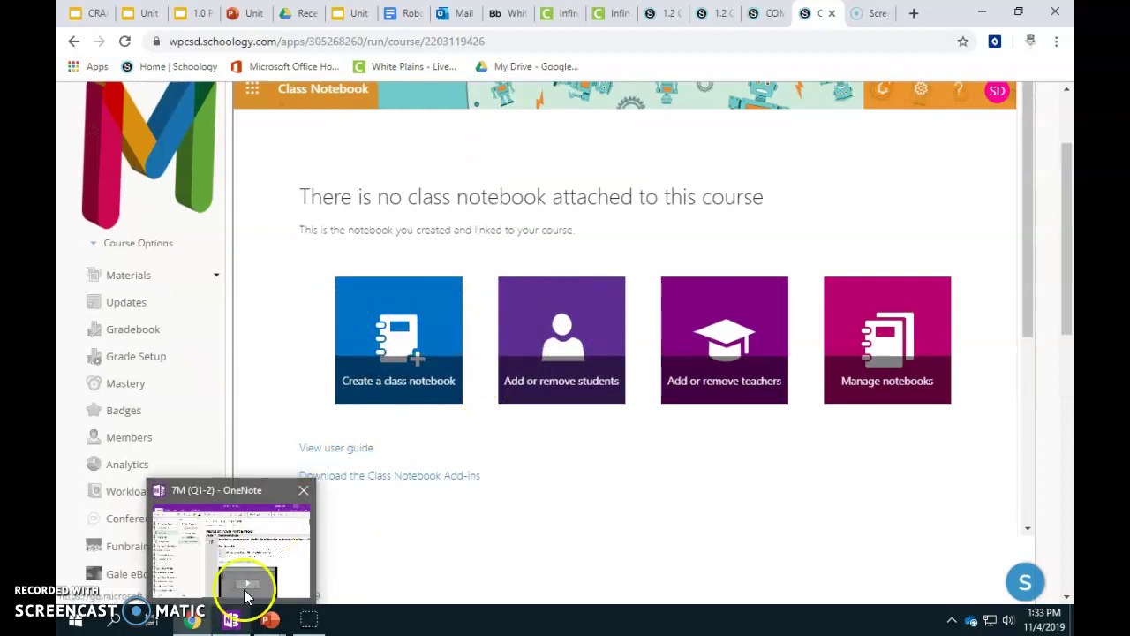
pyautogui.click(247, 597)
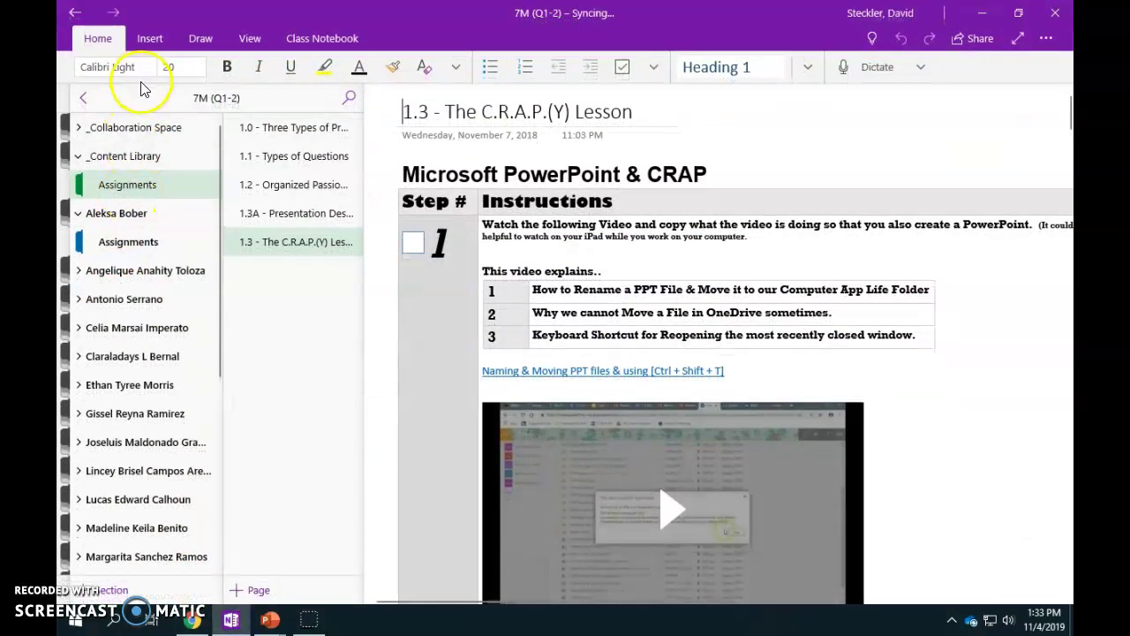
pyautogui.click(78, 157)
pyautogui.click(78, 186)
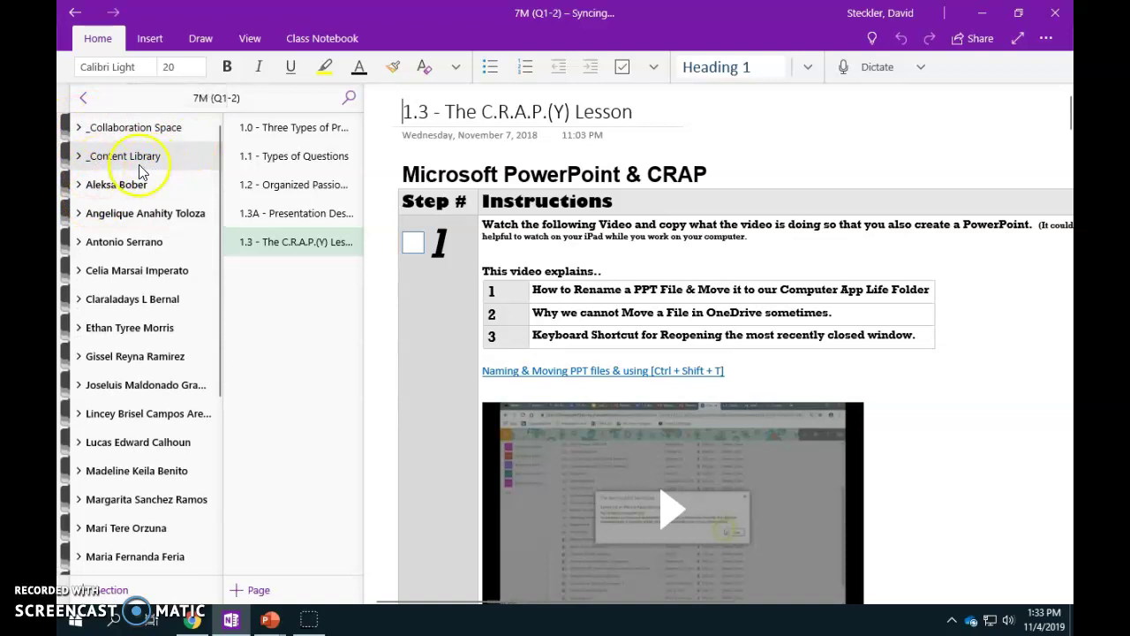
pyautogui.scroll(-5, 132, 187)
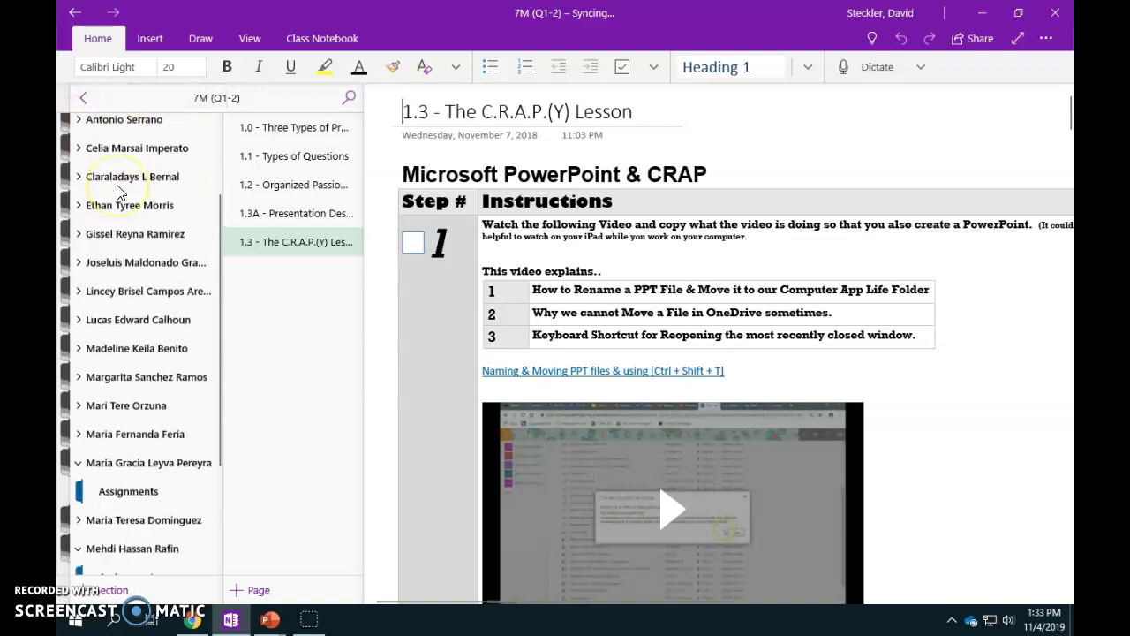
pyautogui.scroll(5, 177, 533)
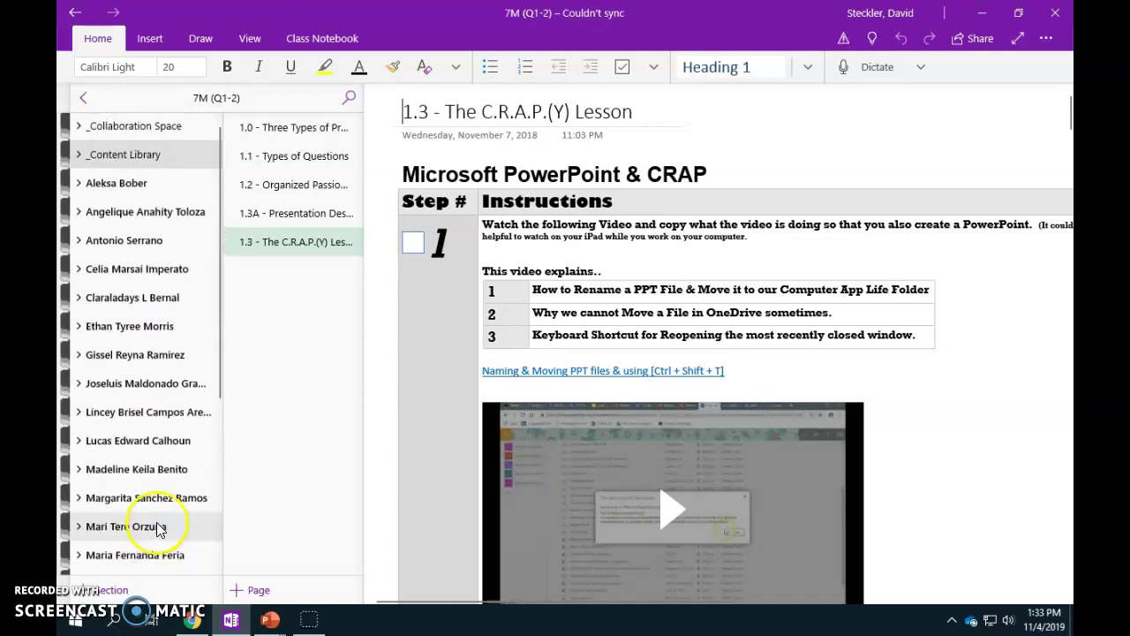
# View the first student's Assignments section, then check the Collaboration Space's contents, collapsing each section group after viewing it
pyautogui.click(126, 188)
pyautogui.click(132, 213)
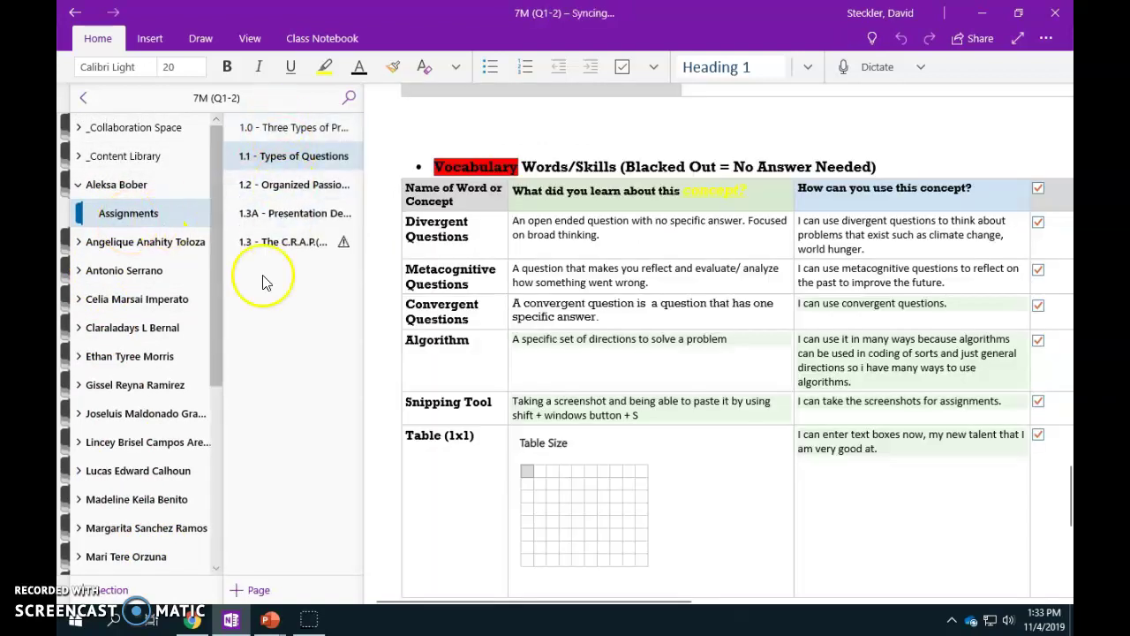
pyautogui.click(99, 184)
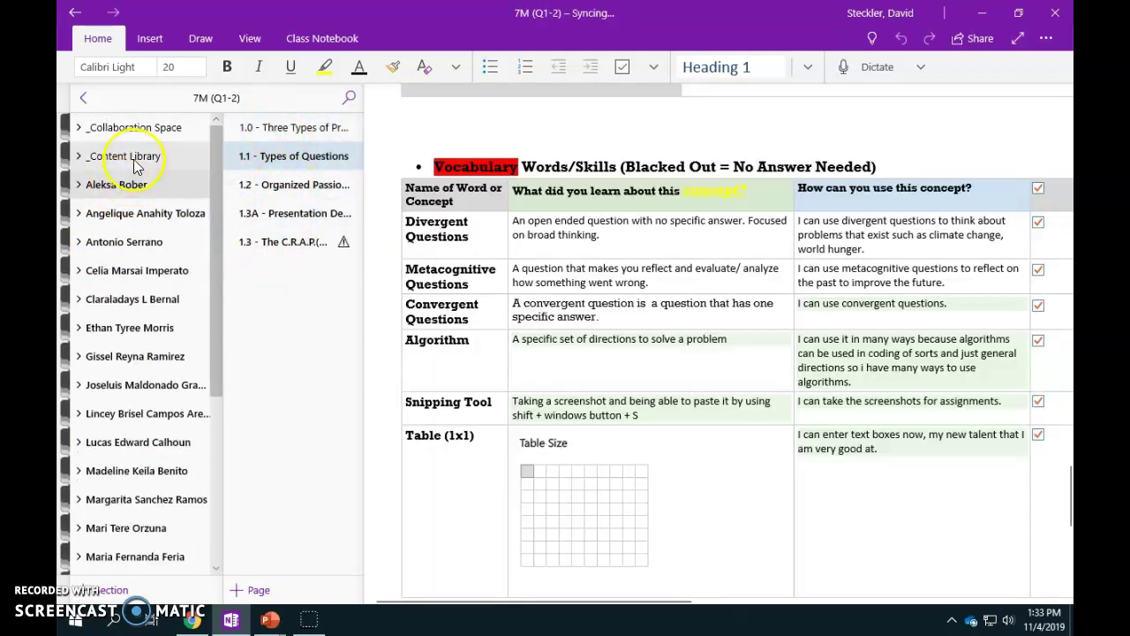
pyautogui.click(80, 133)
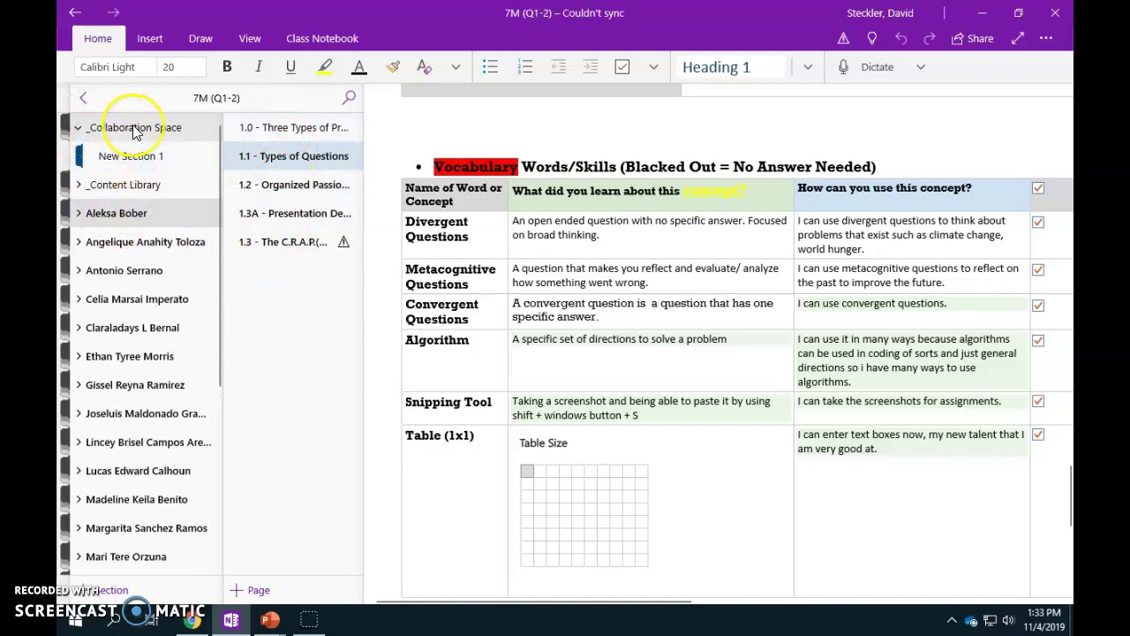
pyautogui.click(80, 129)
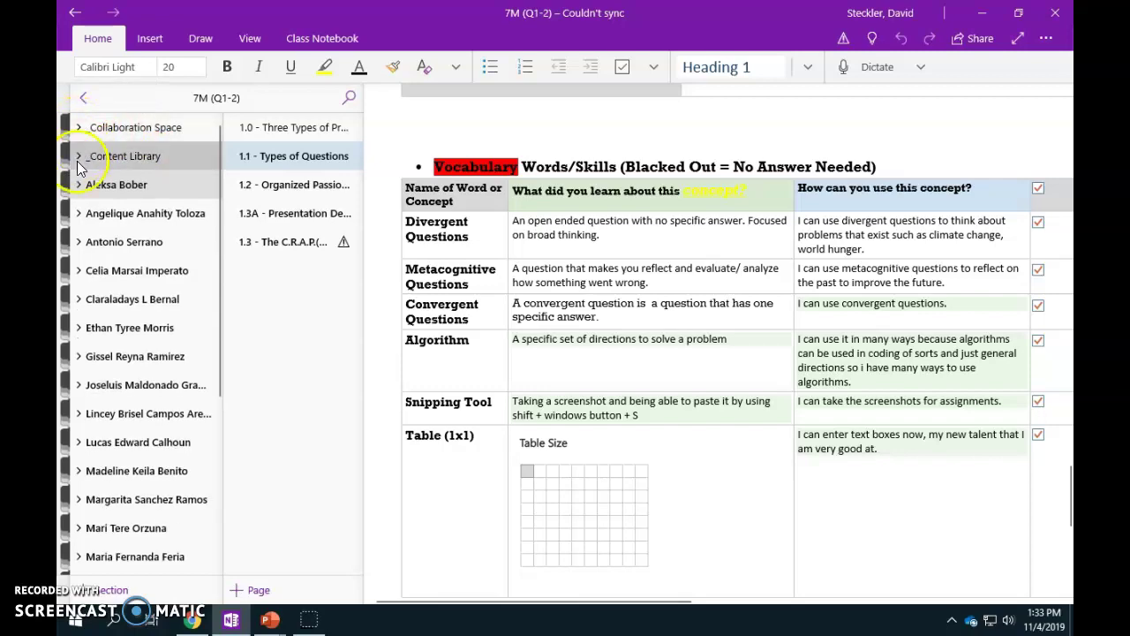
# Open the 1.0 - Three Types of Problems page in the Content Library's Assignments section and skim through it
pyautogui.click(78, 157)
pyautogui.click(131, 187)
pyautogui.click(278, 128)
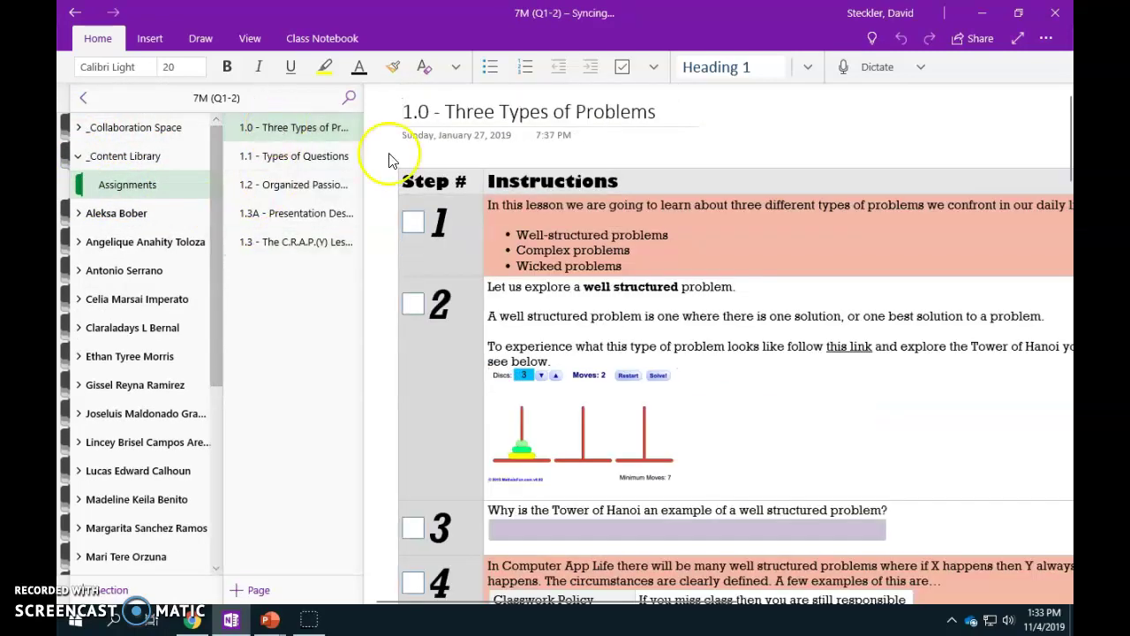
pyautogui.scroll(-10, 878, 370)
pyautogui.scroll(10, 905, 415)
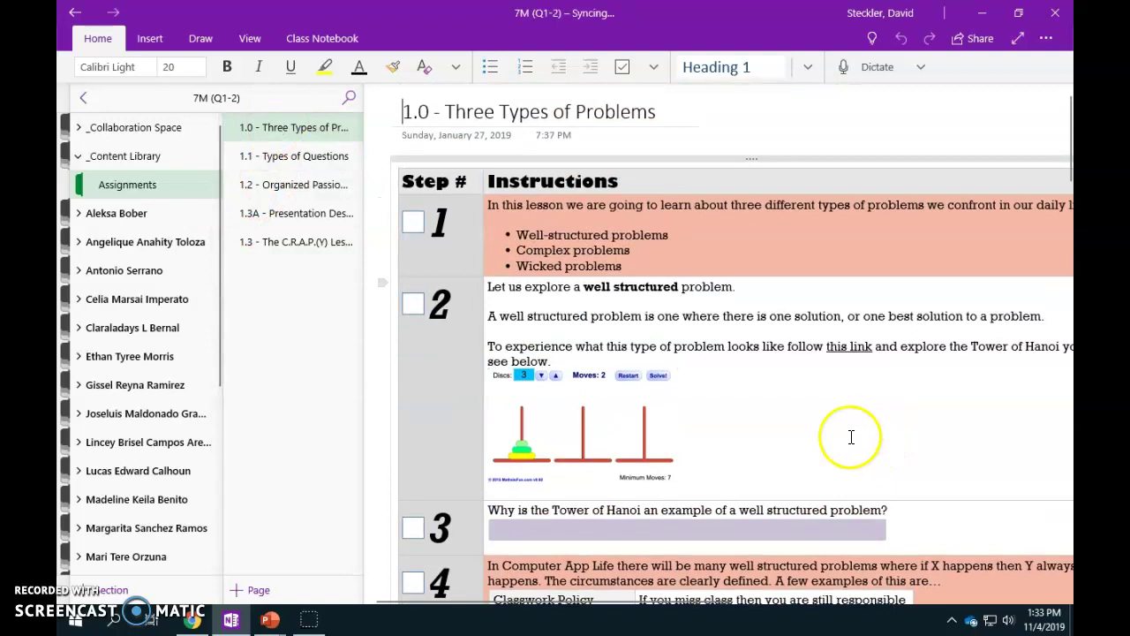
# Open the 1.3A - Presentation Design Activity page in the Content Library and skim through its steps
pyautogui.rightClick(300, 163)
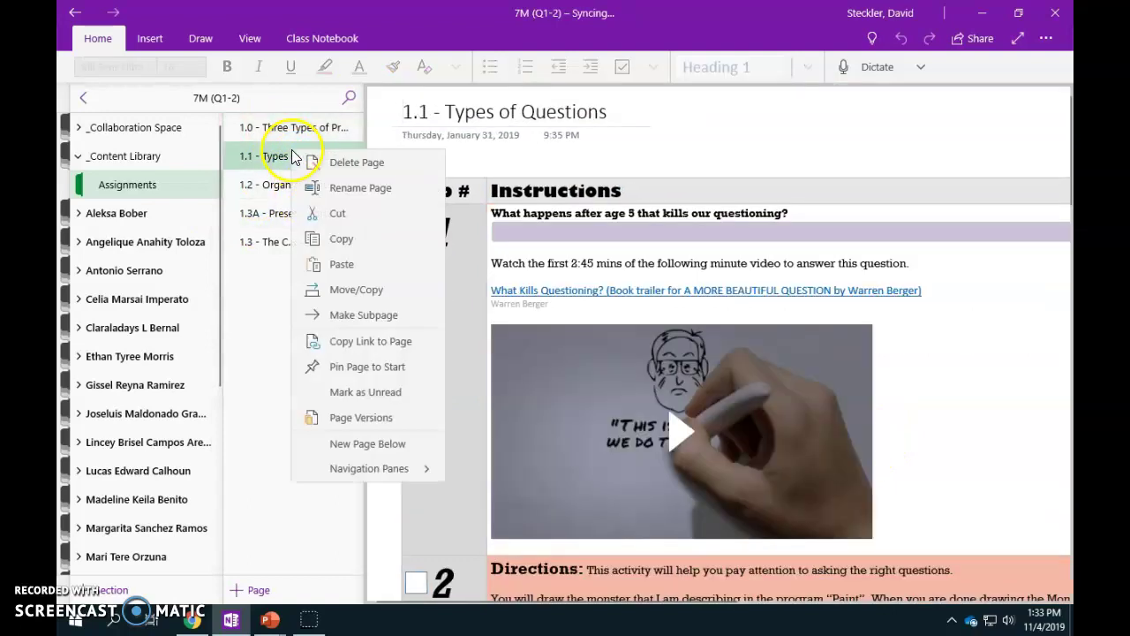
pyautogui.click(277, 220)
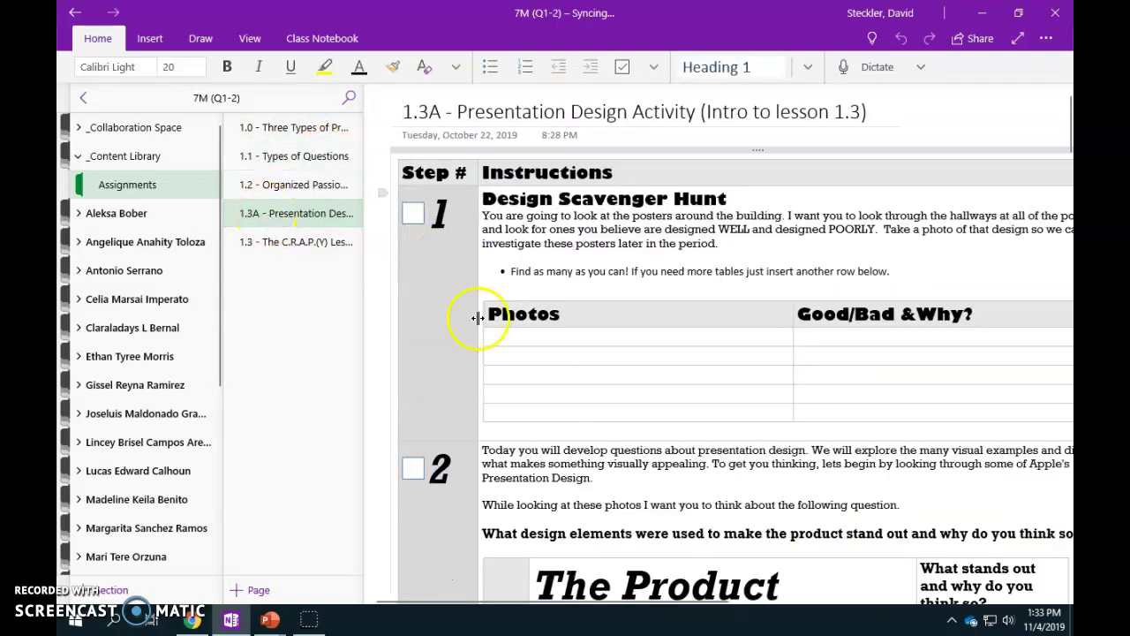
pyautogui.scroll(-10, 619, 336)
pyautogui.scroll(10, 697, 341)
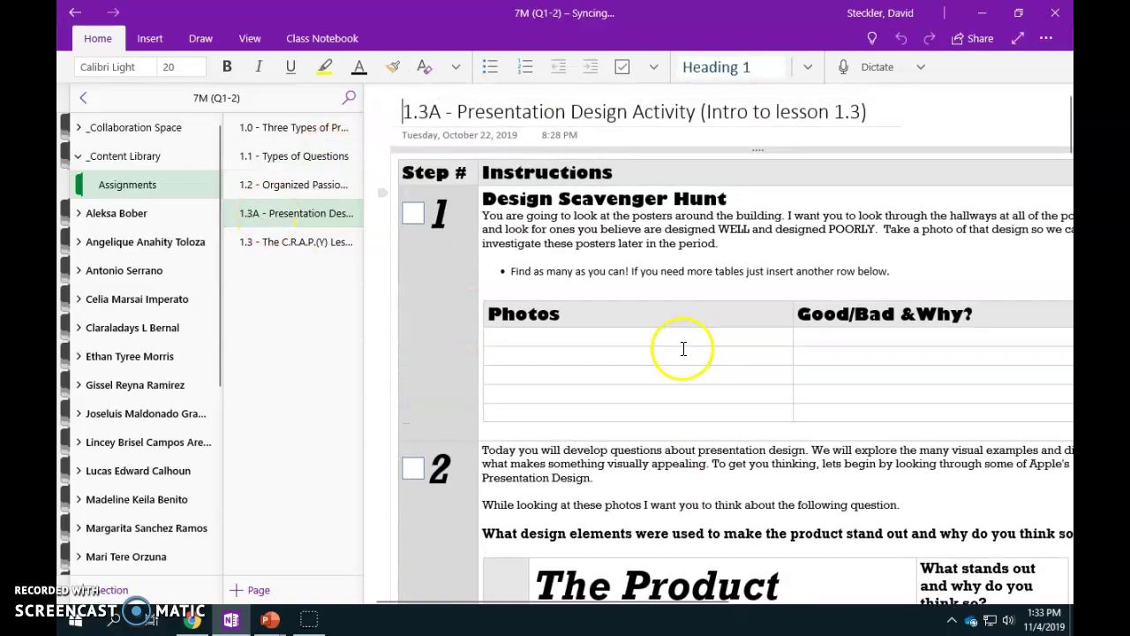
# Open the second student's Assignments section and bring up the options for its page list
pyautogui.click(175, 247)
pyautogui.click(164, 275)
pyautogui.rightClick(270, 308)
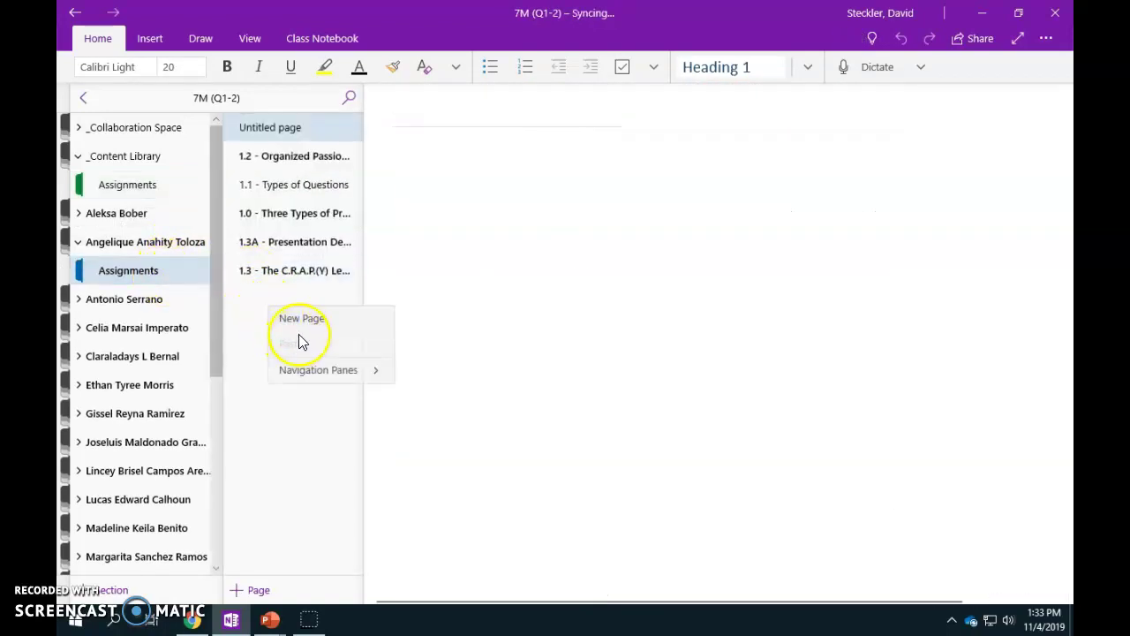
# Return to the Content Library's Assignments section and collapse the Content Library group
pyautogui.click(123, 185)
pyautogui.moveTo(141, 164); pyautogui.dragTo(120, 163)
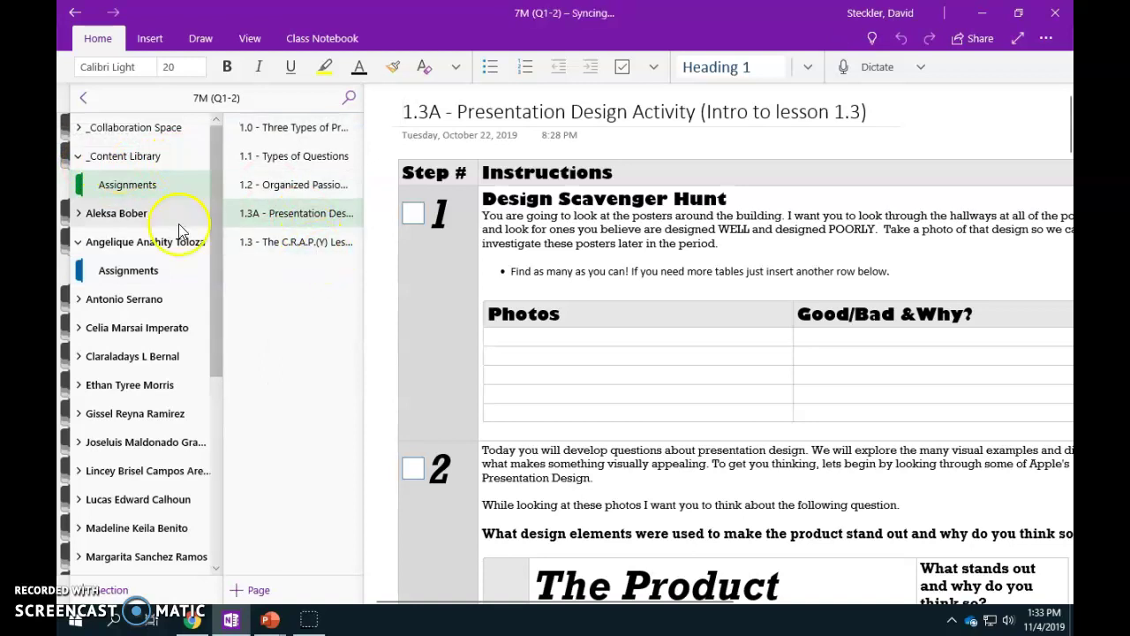
pyautogui.click(78, 156)
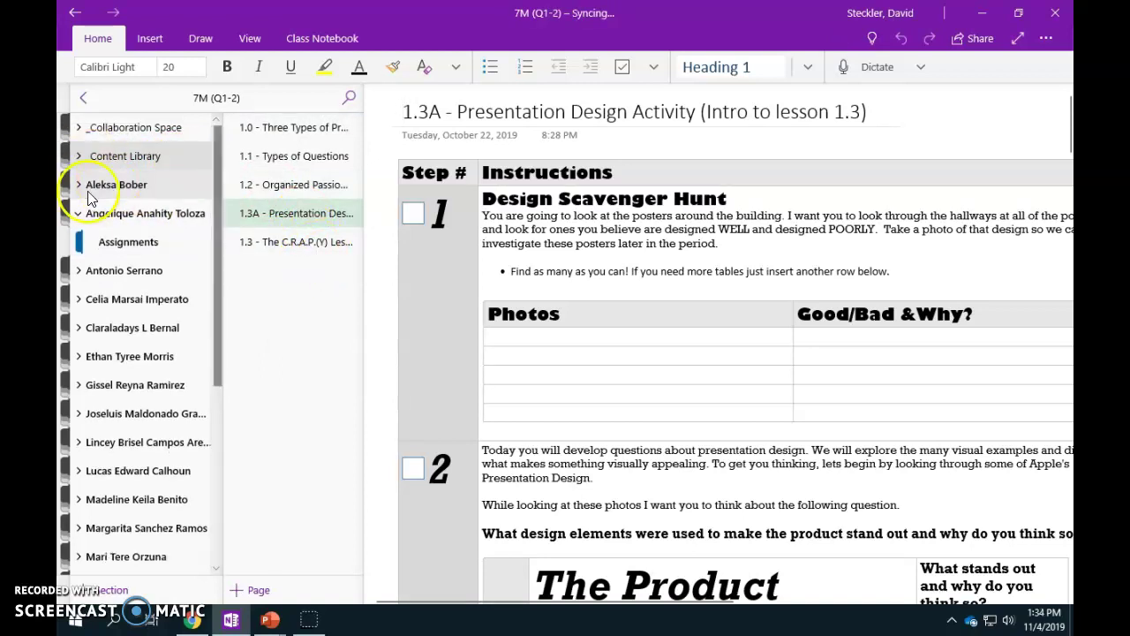
# Expand the section groups of the first, third and fourth students to show their Assignments sections
pyautogui.click(101, 183)
pyautogui.scroll(-5, 126, 265)
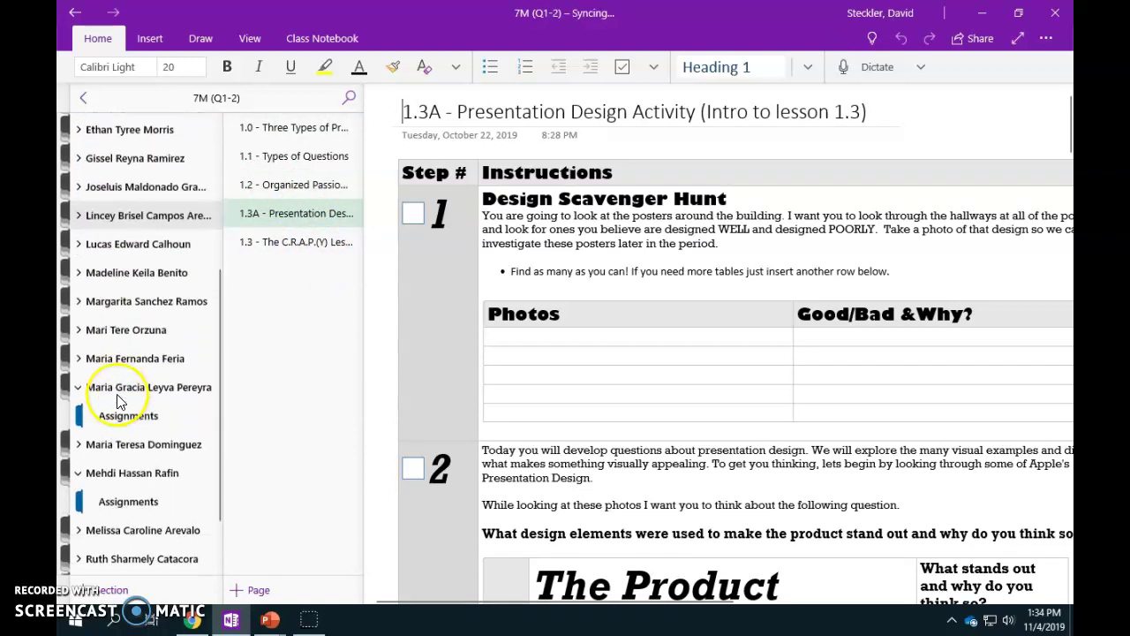
pyautogui.scroll(5, 106, 353)
pyautogui.click(97, 302)
pyautogui.click(102, 356)
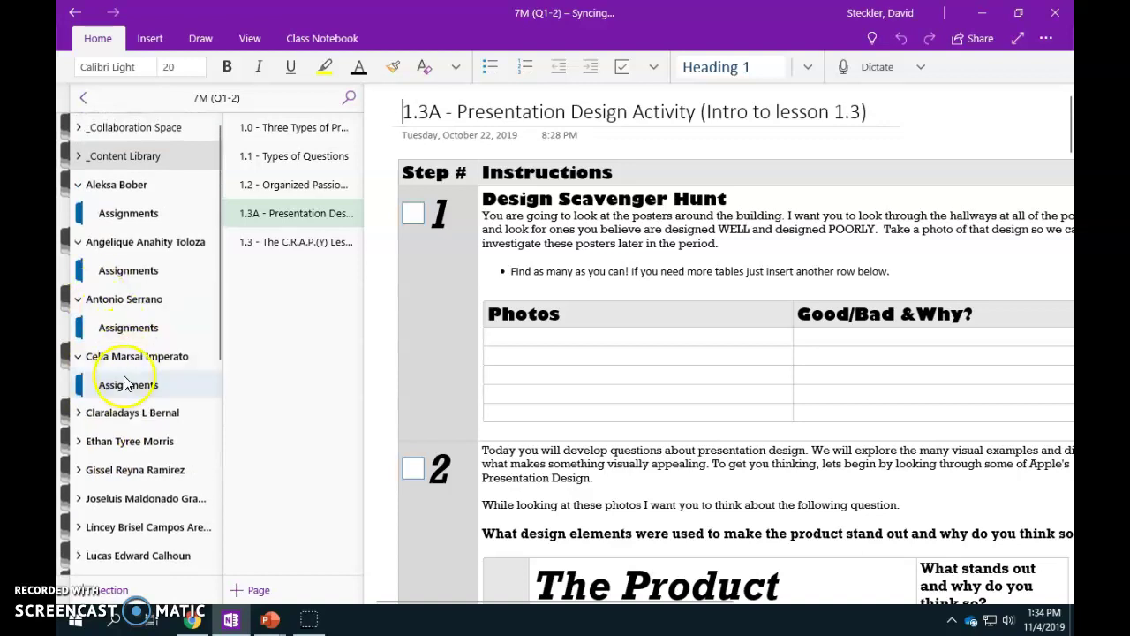
# Open the fourth student's Assignments section and browse the Types of Questions, 1.2, C.R.A.P.(Y) Lesson and 1.3A pages
pyautogui.click(124, 384)
pyautogui.click(282, 156)
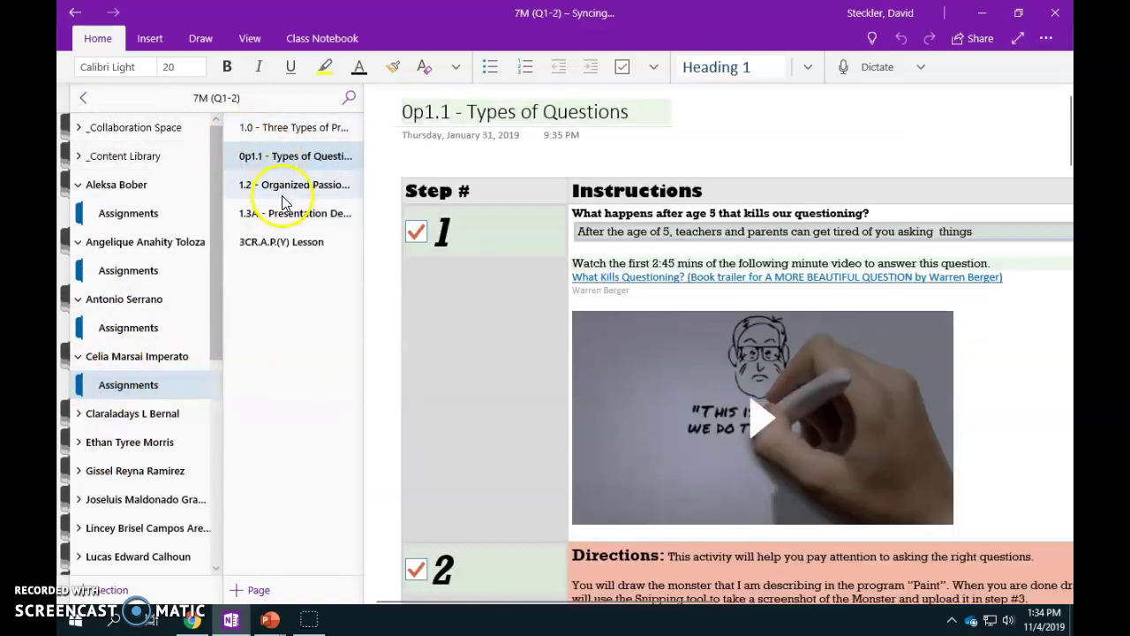
pyautogui.click(282, 190)
pyautogui.click(287, 241)
pyautogui.click(292, 213)
pyautogui.scroll(-3, 680, 274)
pyautogui.scroll(3, 680, 273)
# Open the fourth student's 1.0 - Three Types of Problems page and review the checked steps and written answers
pyautogui.click(284, 129)
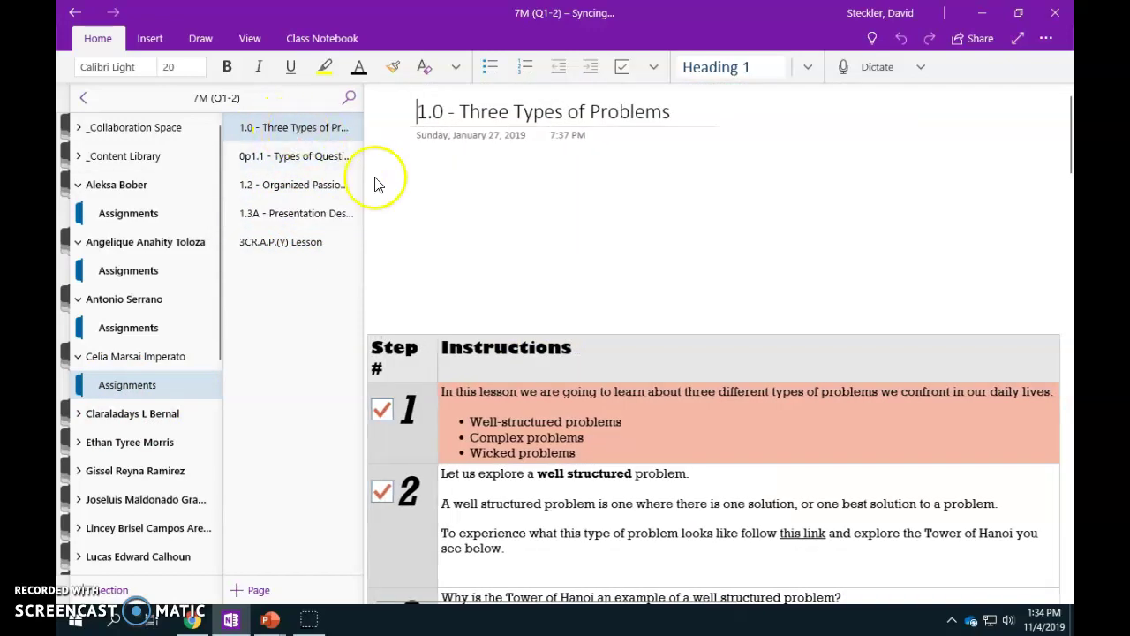
pyautogui.scroll(-10, 494, 327)
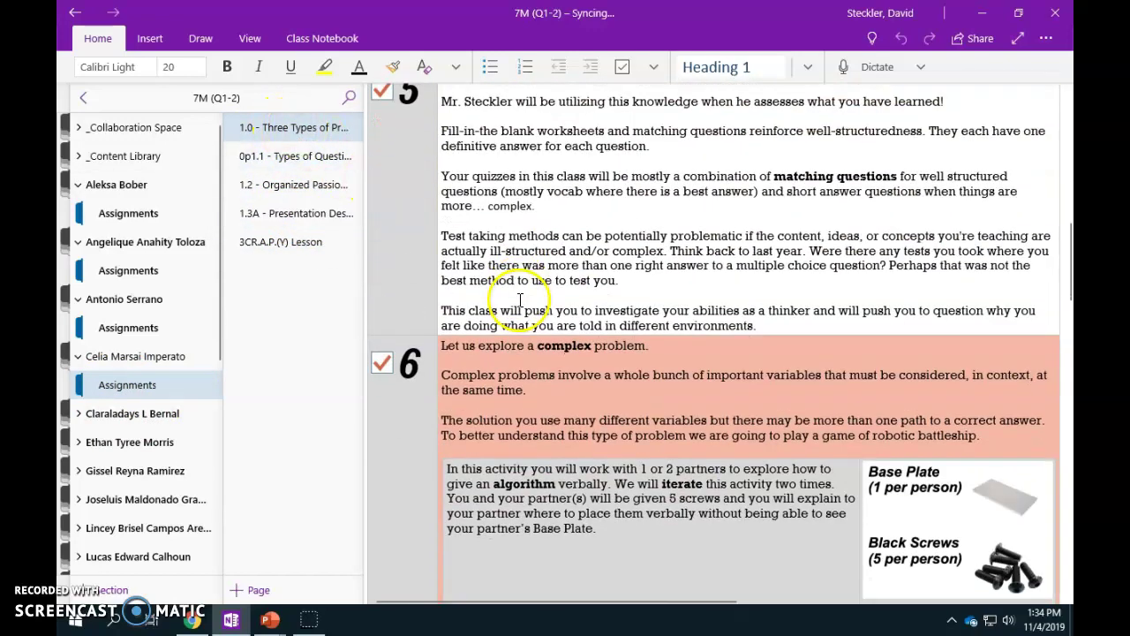
pyautogui.scroll(4, 533, 269)
pyautogui.scroll(6, 533, 269)
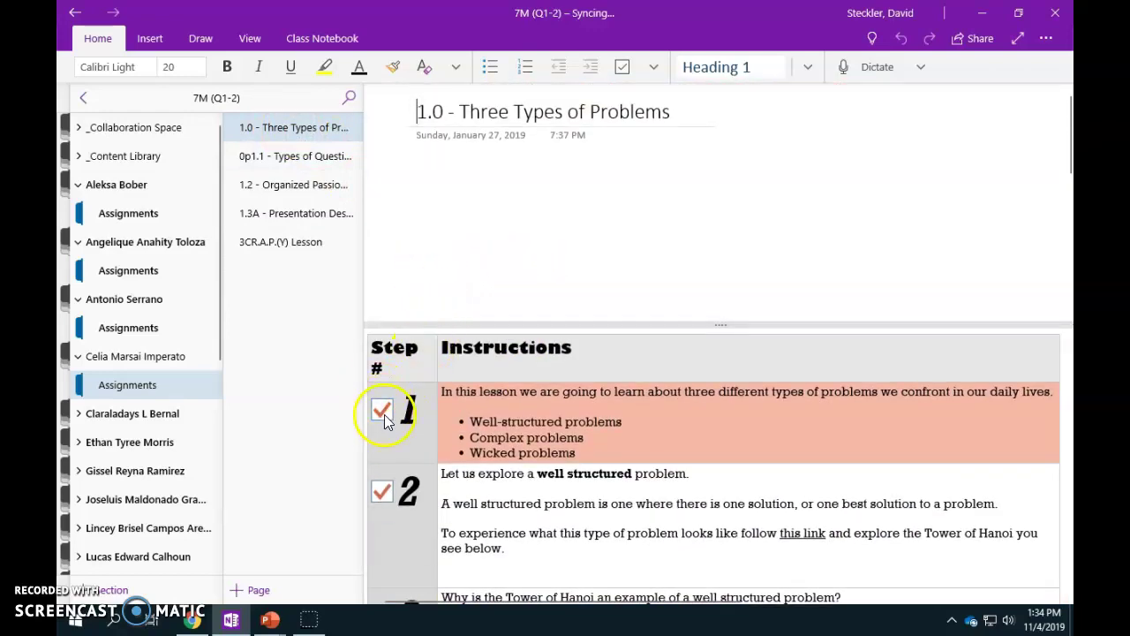
pyautogui.scroll(-15, 402, 389)
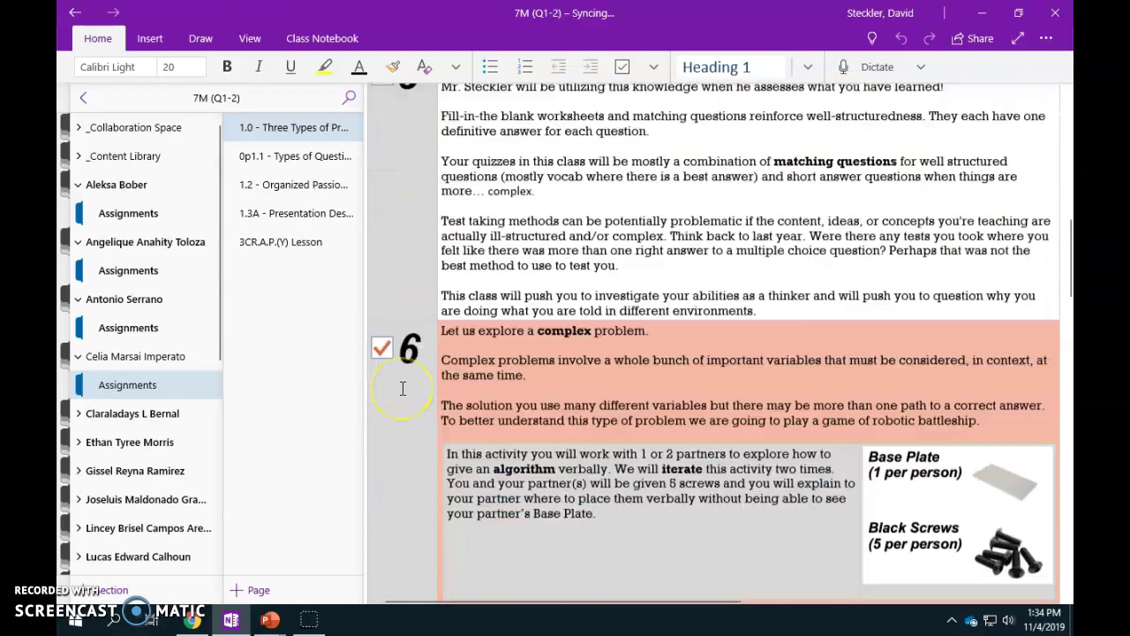
pyautogui.scroll(-3, 402, 389)
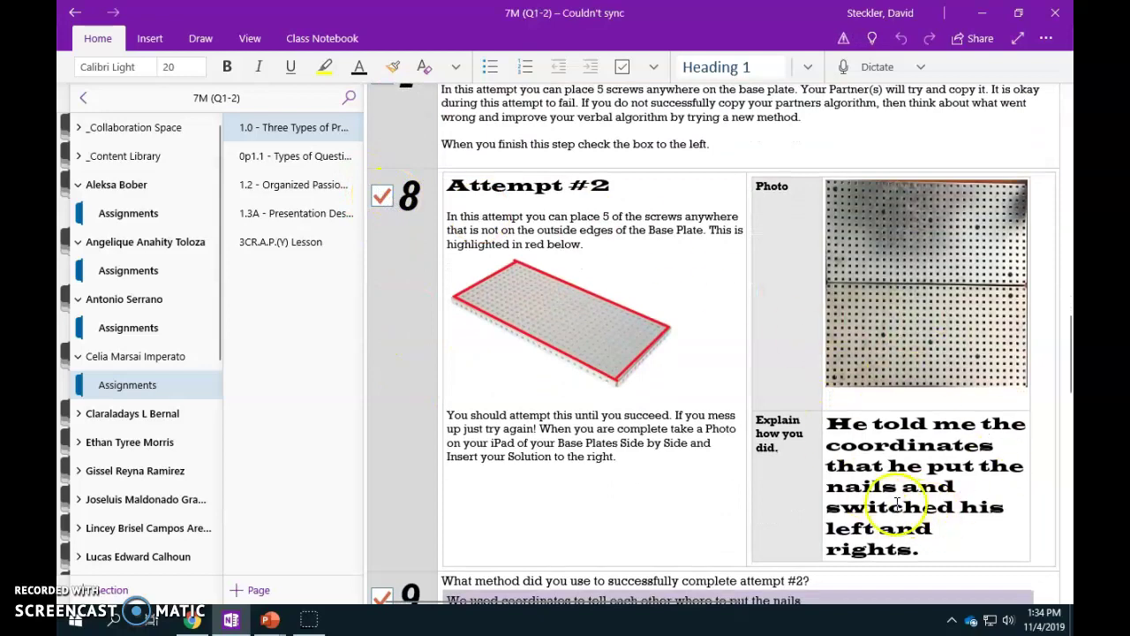
pyautogui.scroll(-5, 403, 374)
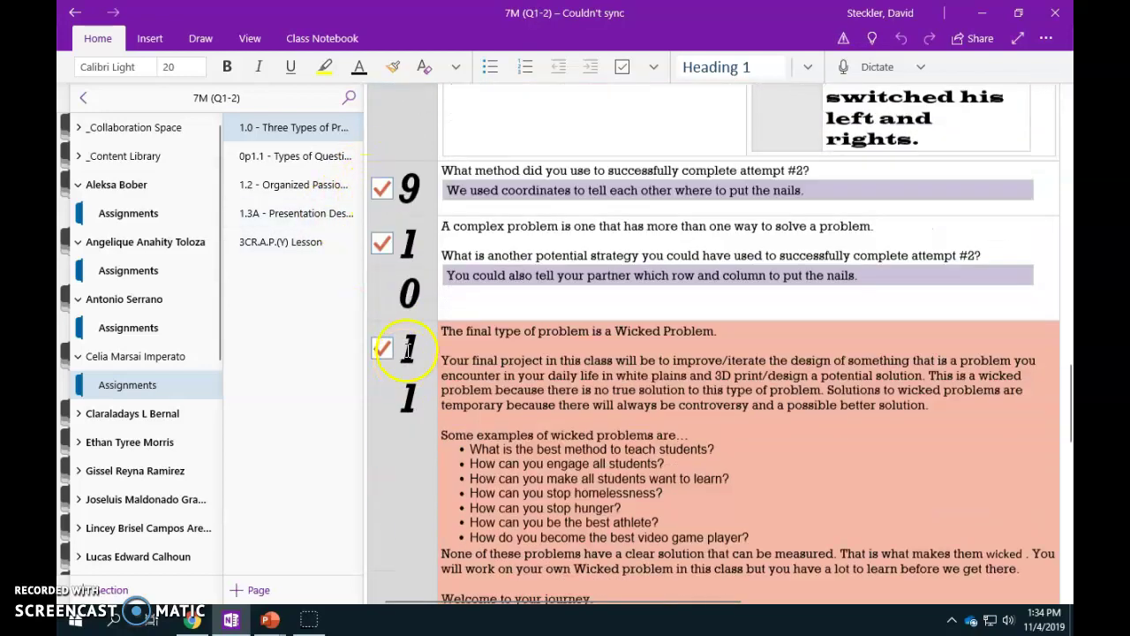
pyautogui.scroll(10, 406, 330)
pyautogui.scroll(10, 221, 245)
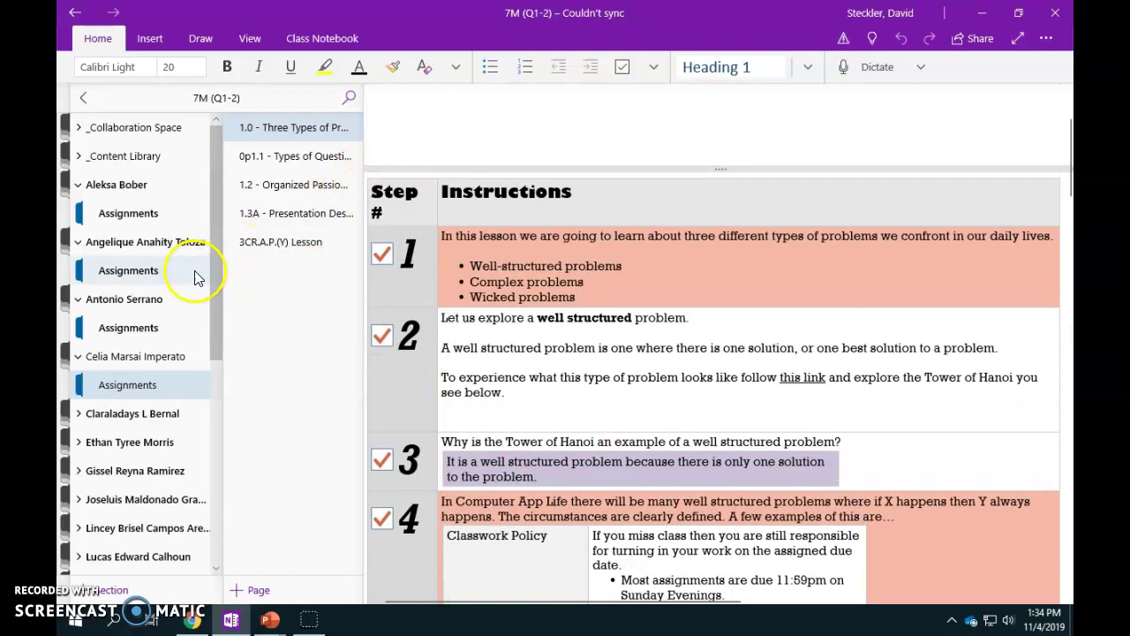
# Open the first student's Assignments section and switch to the Integrating OneNote, Schoology, and IC presentation in PowerPoint to view its title slide
pyautogui.click(122, 228)
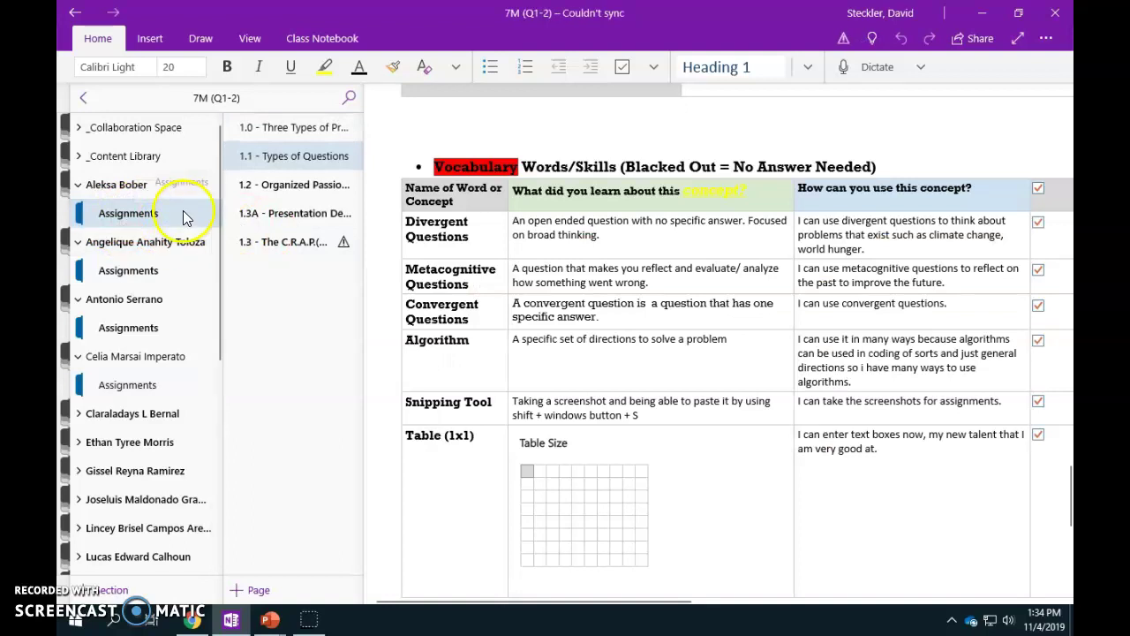
pyautogui.moveTo(269, 620)
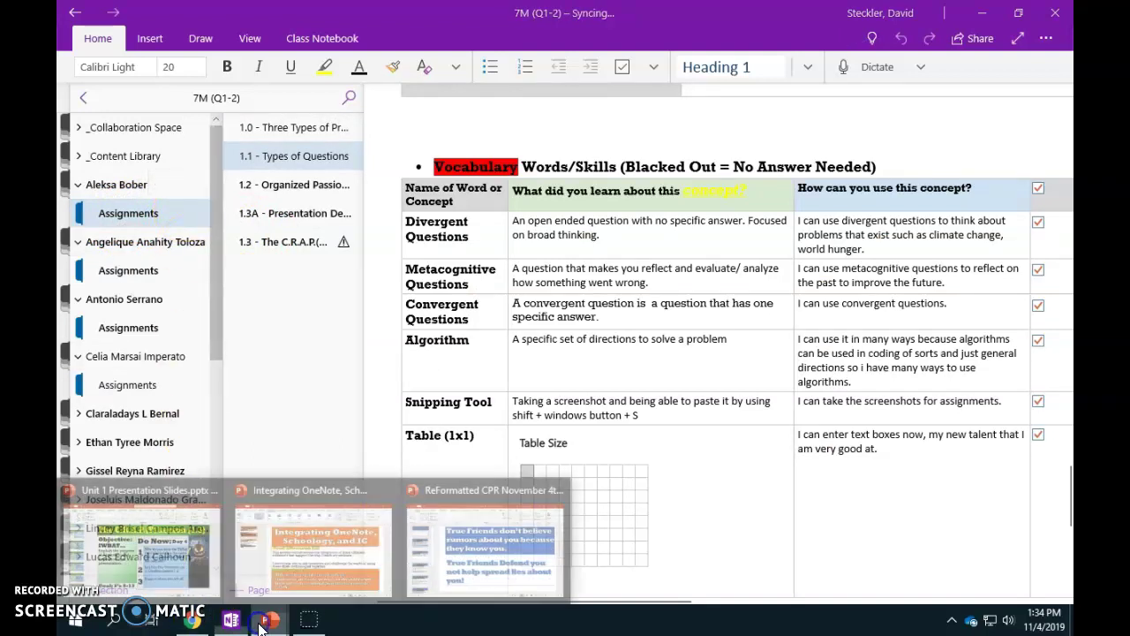
pyautogui.click(320, 575)
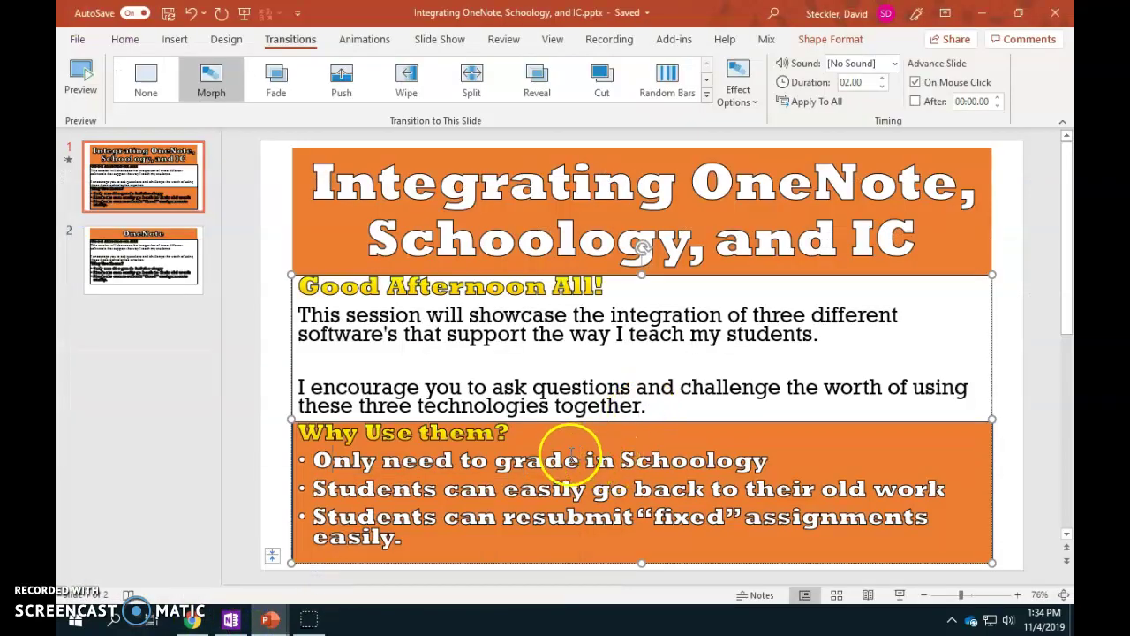
pyautogui.moveTo(947, 175); pyautogui.dragTo(709, 177)
pyautogui.click(707, 199)
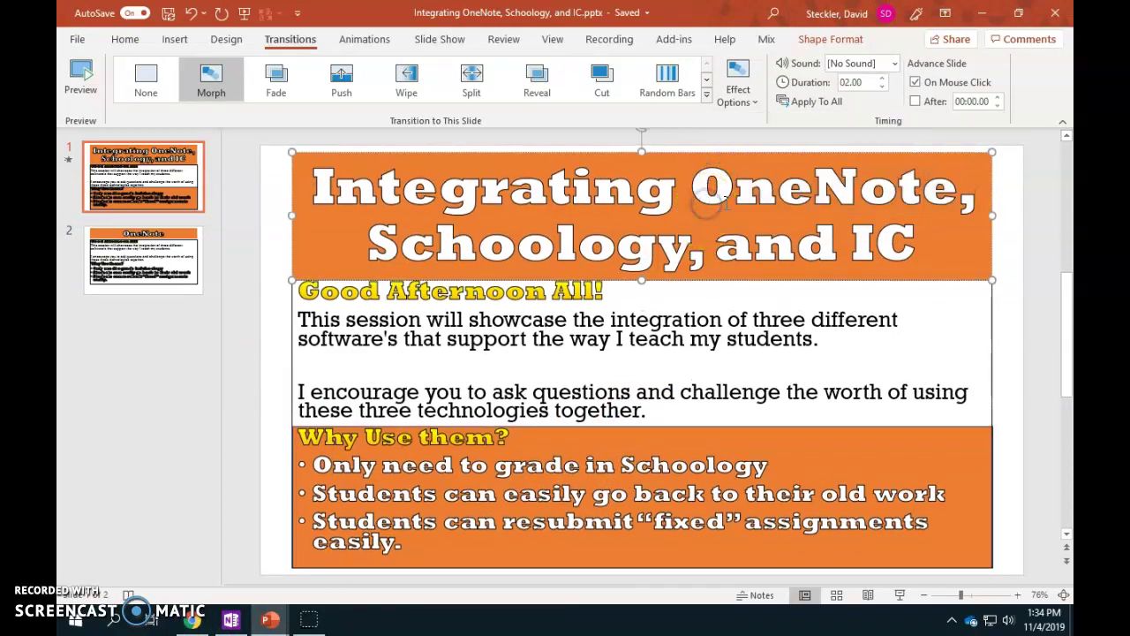
# Return to OneNote and view the first student's 1.3 - The C.R.A.P.(Y) Lesson and 1.2 - Organized Passion + Curiosity > Intelligence pages
pyautogui.click(231, 620)
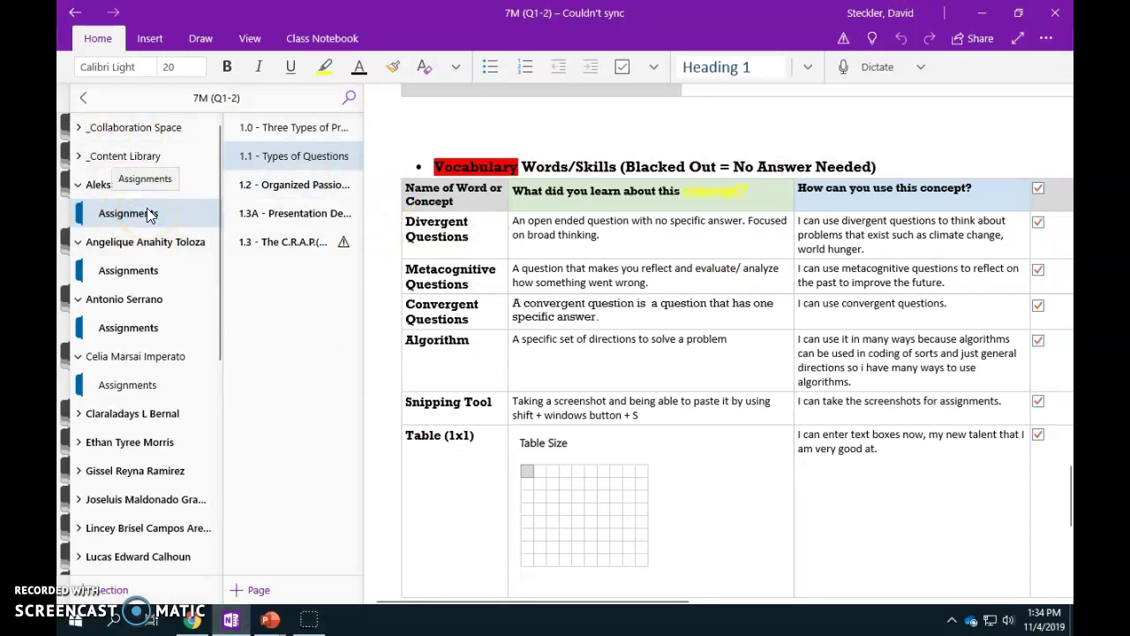
pyautogui.click(276, 245)
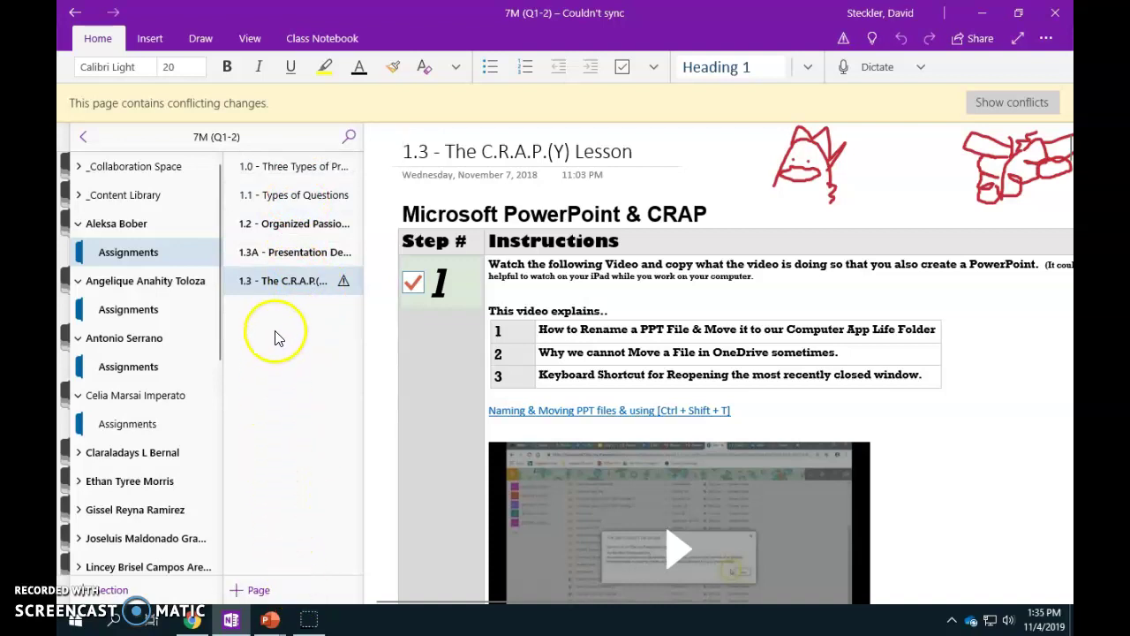
pyautogui.click(269, 223)
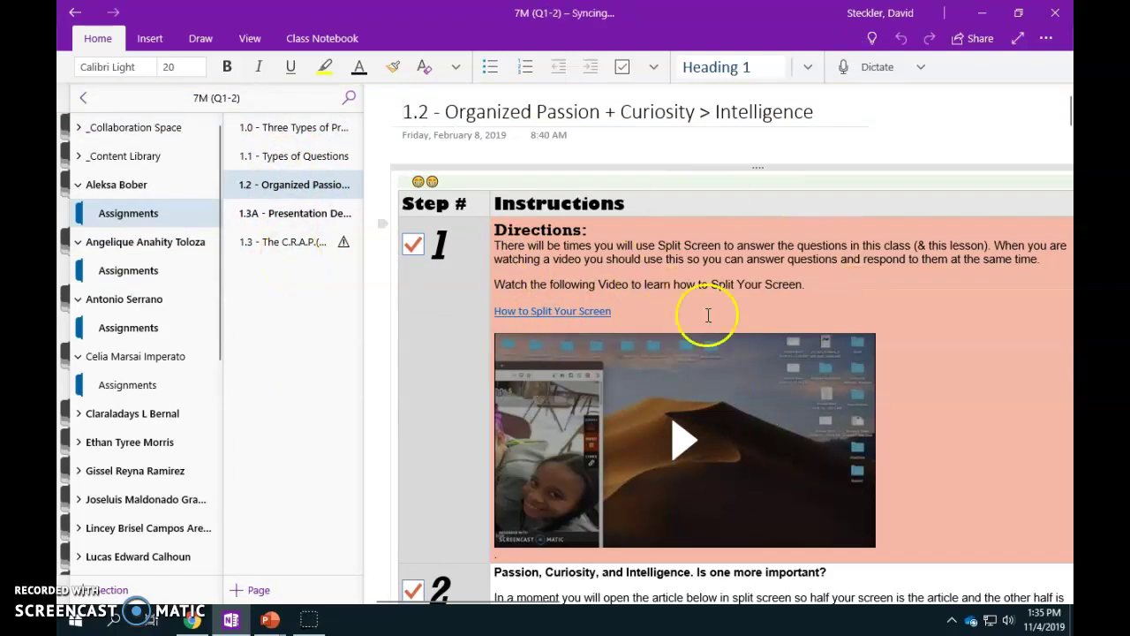
# Display the first student's 1.2 page in full-screen view and return to the normal view
pyautogui.click(84, 105)
pyautogui.click(626, 159)
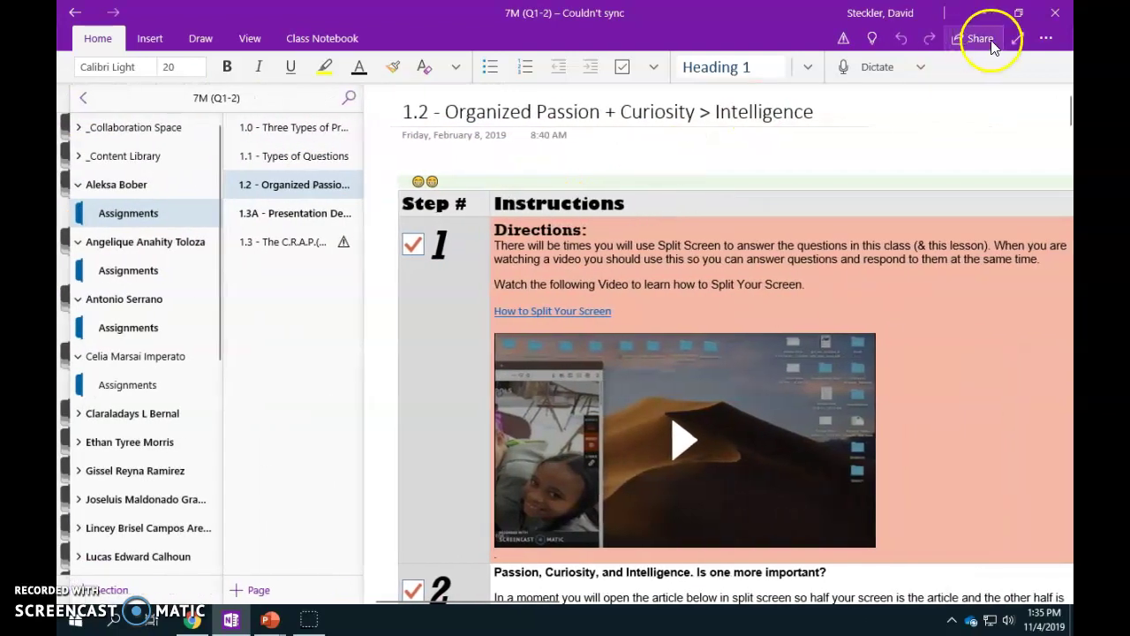
pyautogui.click(1019, 39)
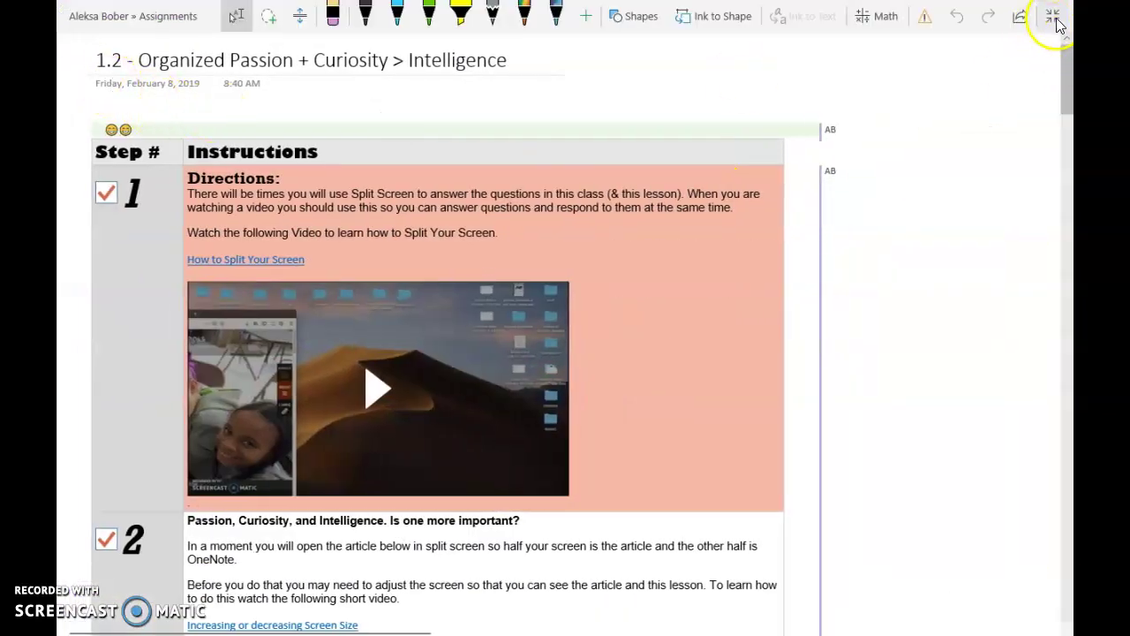
pyautogui.click(1057, 18)
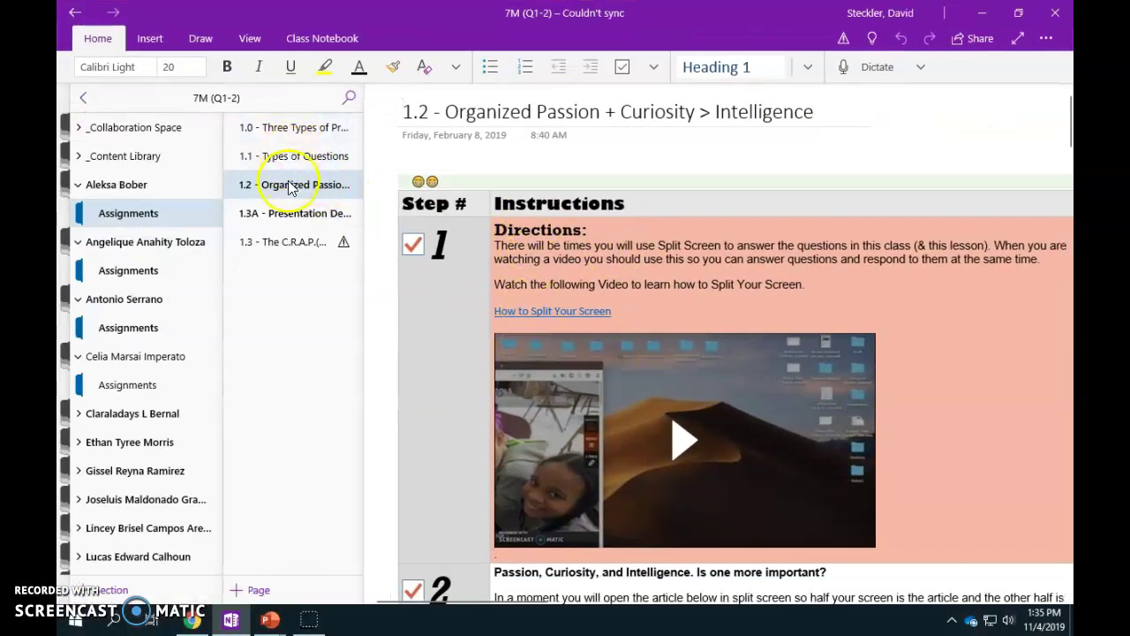
# View the first student's 1.3 - The C.R.A.P.(Y) Lesson page and review the steps on the 1.3A - Presentation Design Activity page
pyautogui.click(289, 243)
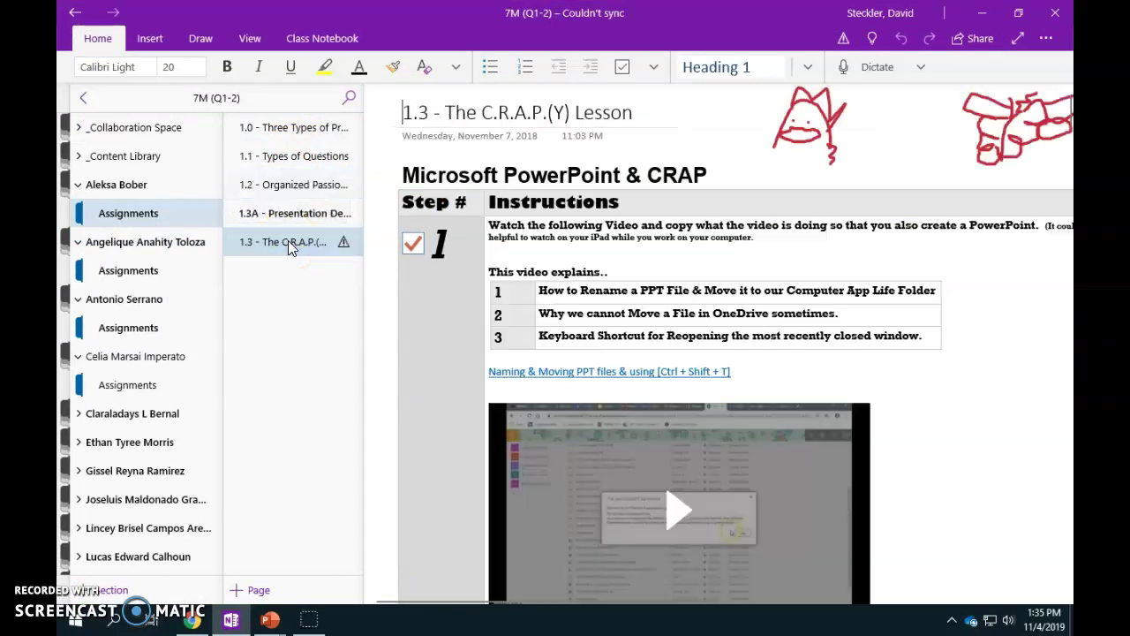
pyautogui.click(298, 256)
pyautogui.scroll(-15, 575, 436)
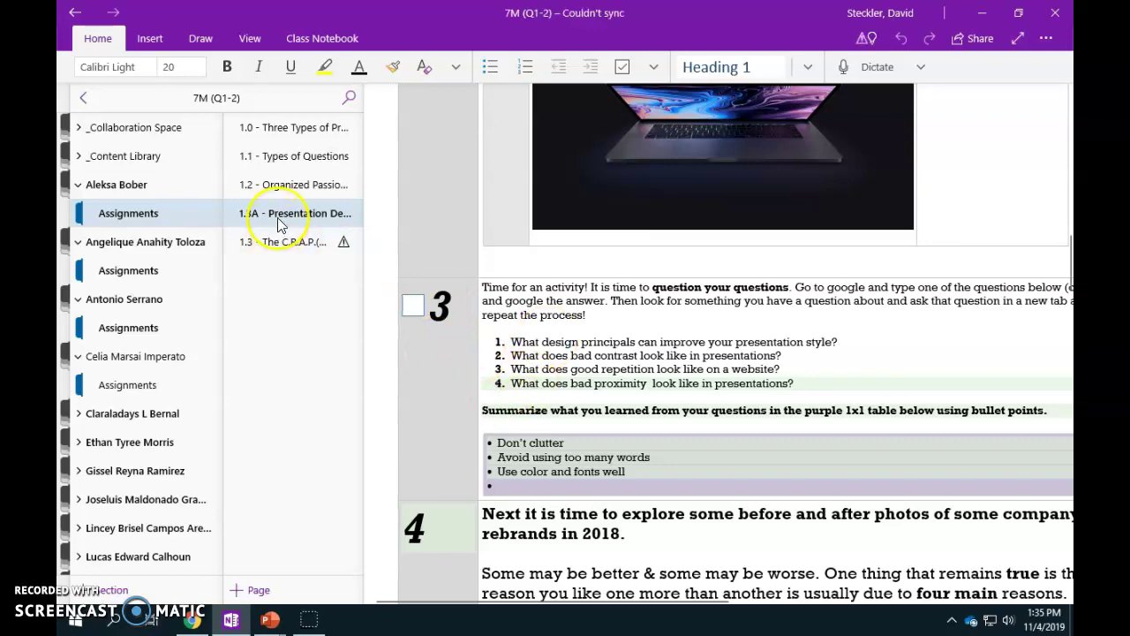
# Reopen the first student's 1.2 page, review its steps and select the word MIMIC in step 9
pyautogui.click(248, 181)
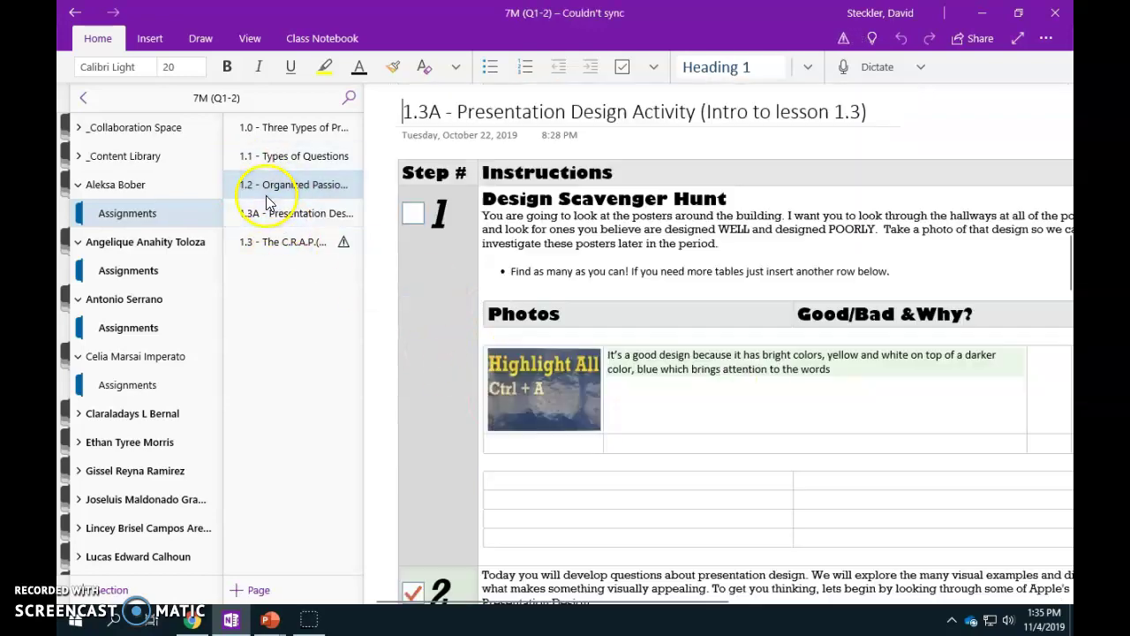
pyautogui.scroll(-10, 582, 428)
pyautogui.scroll(10, 582, 427)
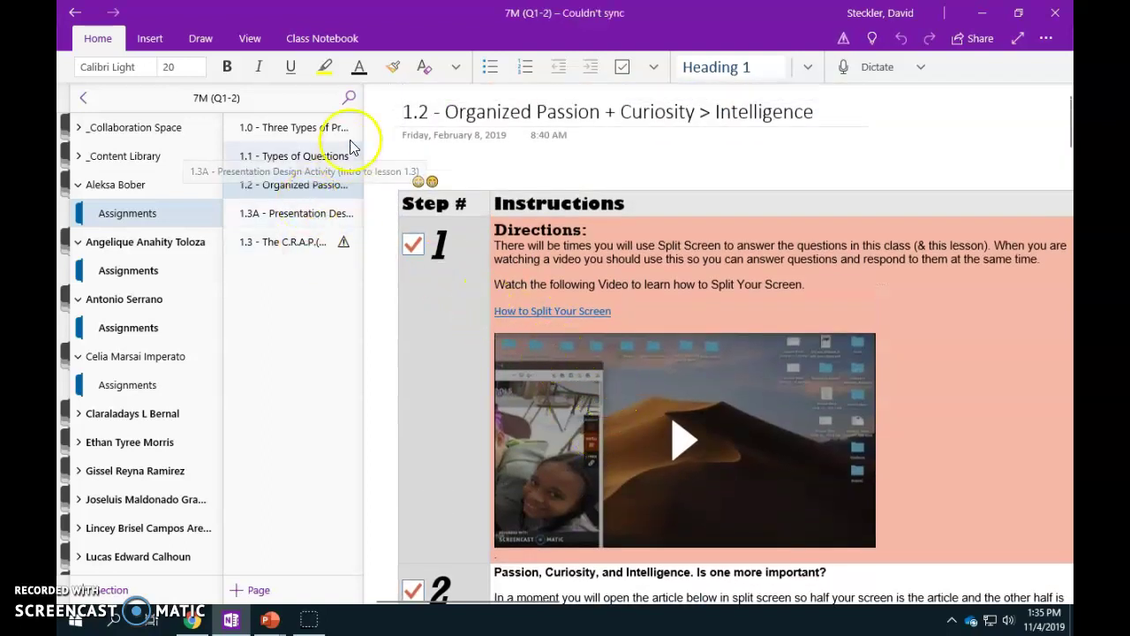
pyautogui.scroll(-15, 689, 391)
pyautogui.scroll(-9, 691, 391)
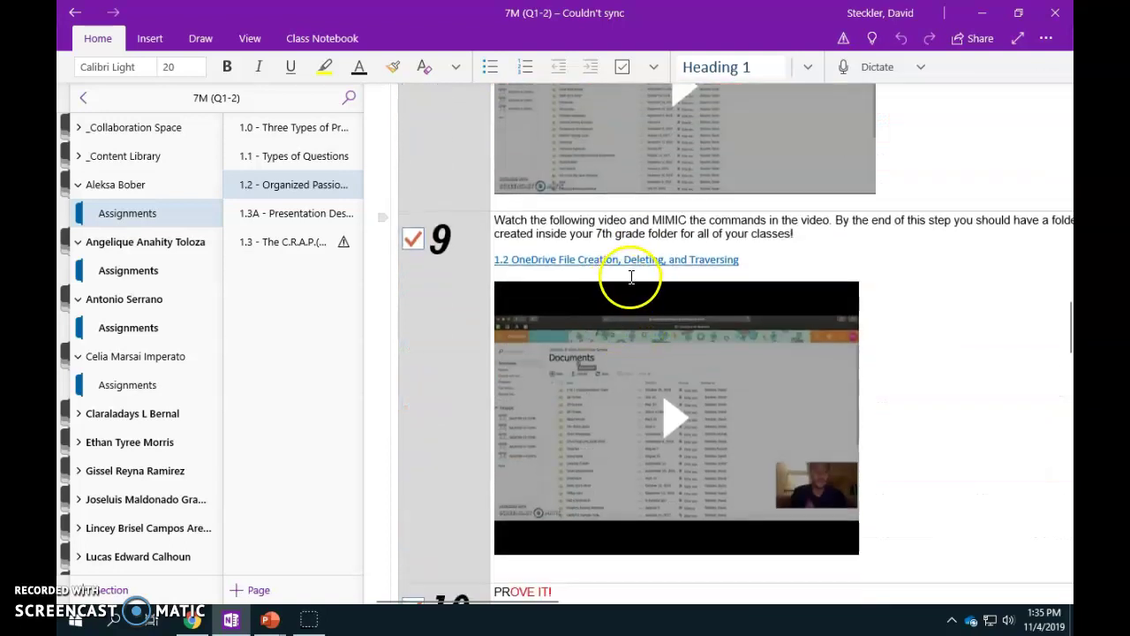
pyautogui.scroll(1, 626, 283)
pyautogui.moveTo(654, 298); pyautogui.dragTo(687, 299)
pyautogui.click(444, 304)
# Open the 1.0 - Three Types of Problems page, search all notebooks for MIMIC and open a matching student's 1.2 page in 9M (Q1-2)
pyautogui.click(287, 134)
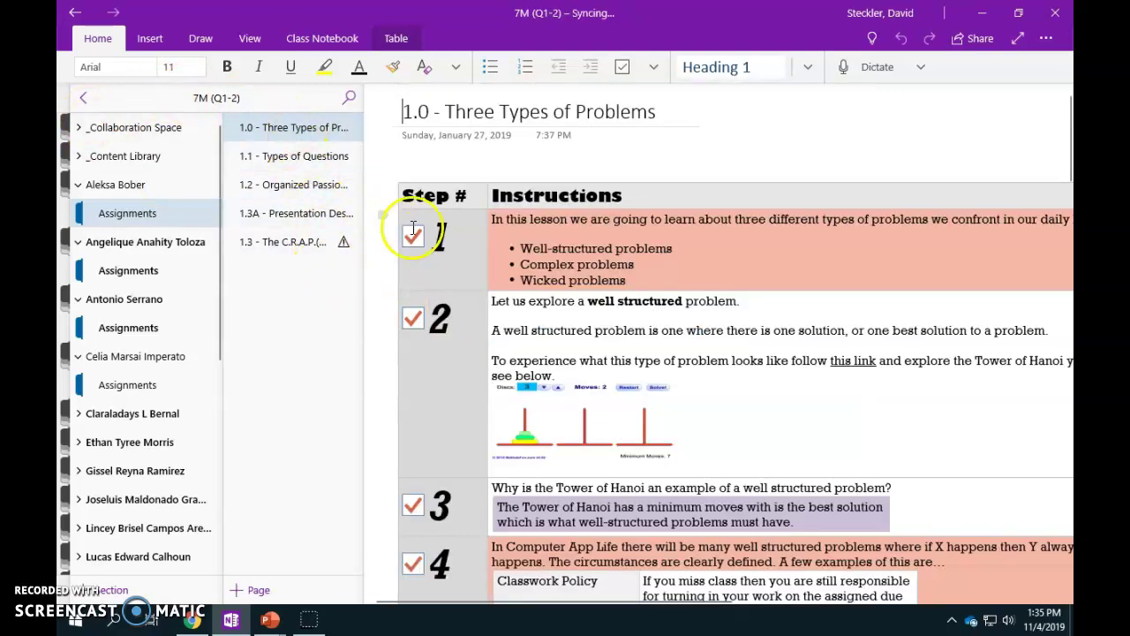
pyautogui.click(349, 100)
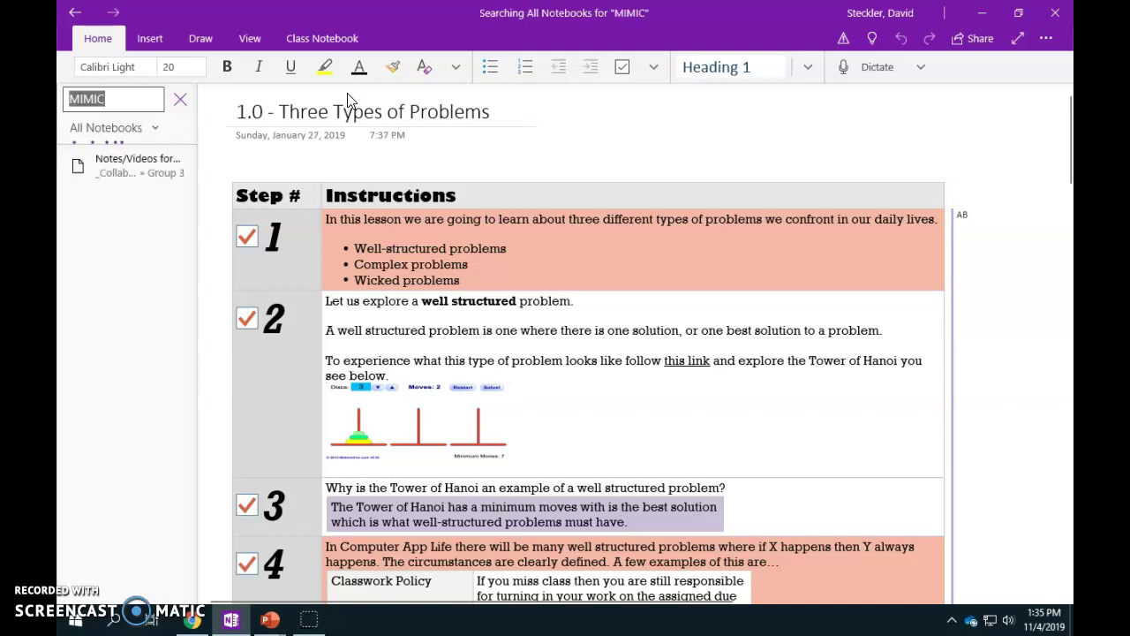
pyautogui.click(129, 175)
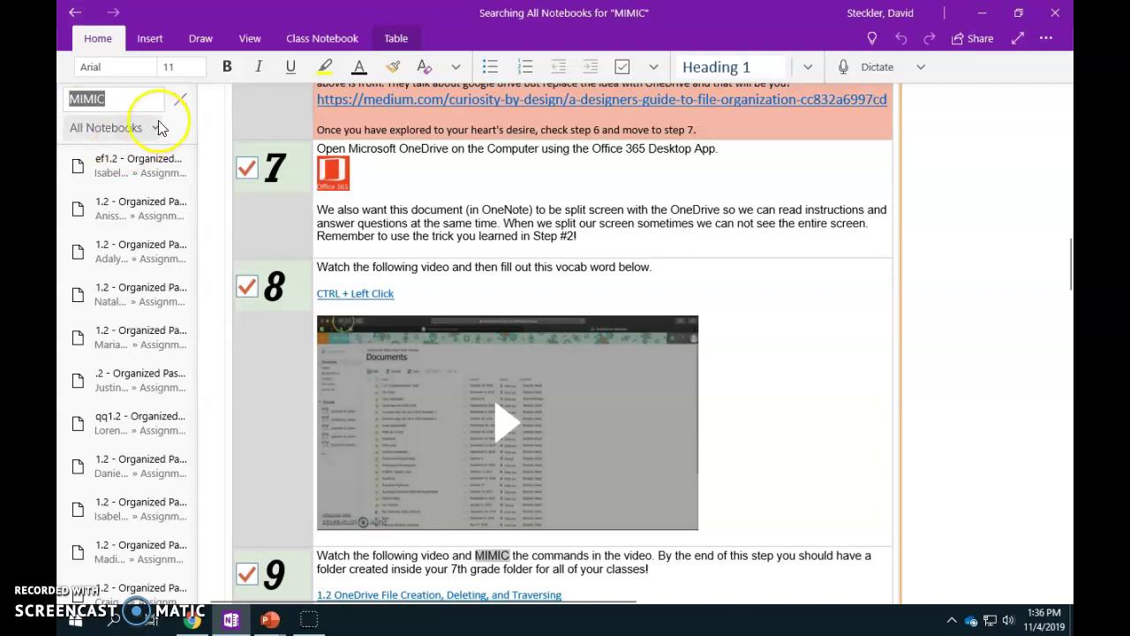
pyautogui.click(180, 99)
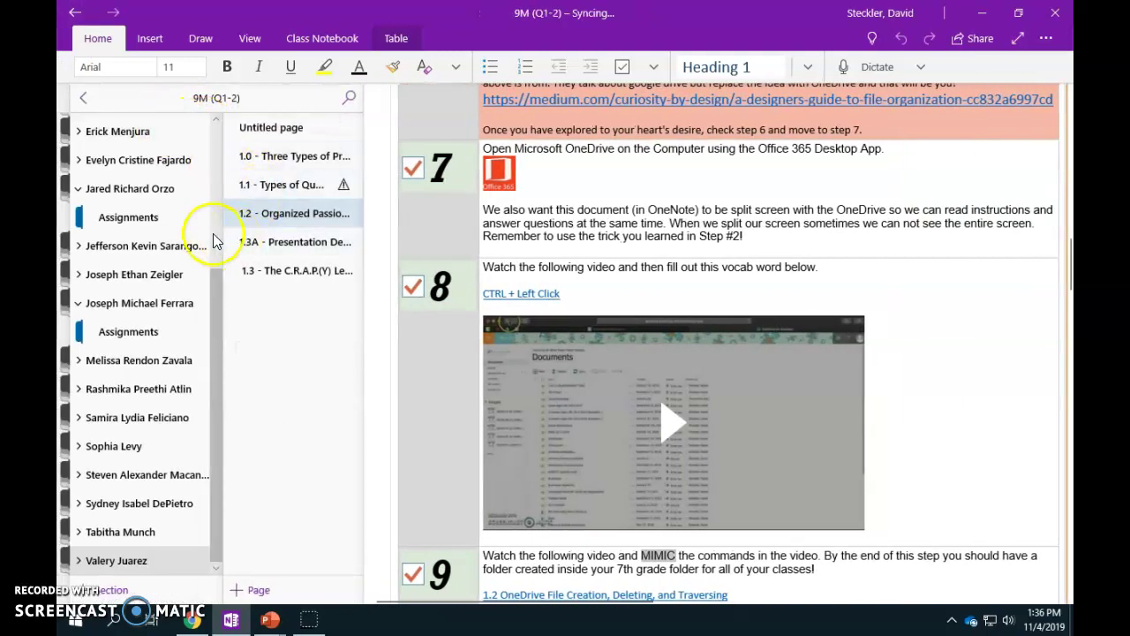
# Review the steps and written answers on the student's 1.2 page and display the sharing options for the 9M (Q1-2) notebook
pyautogui.moveTo(328, 275); pyautogui.dragTo(305, 265)
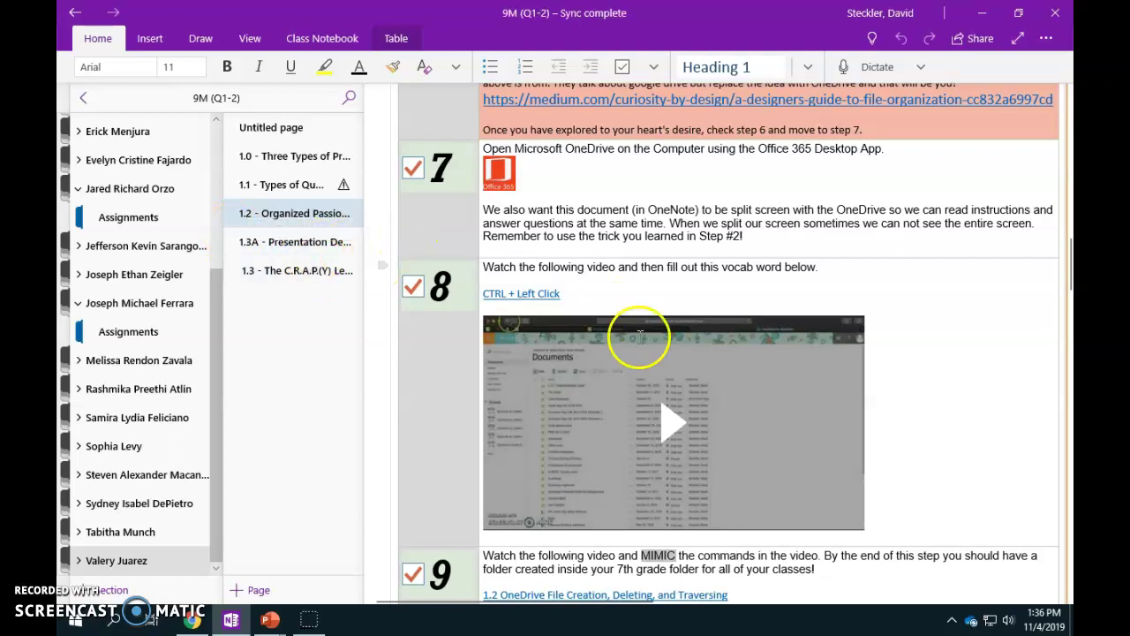
pyautogui.scroll(3, 651, 418)
pyautogui.scroll(15, 651, 419)
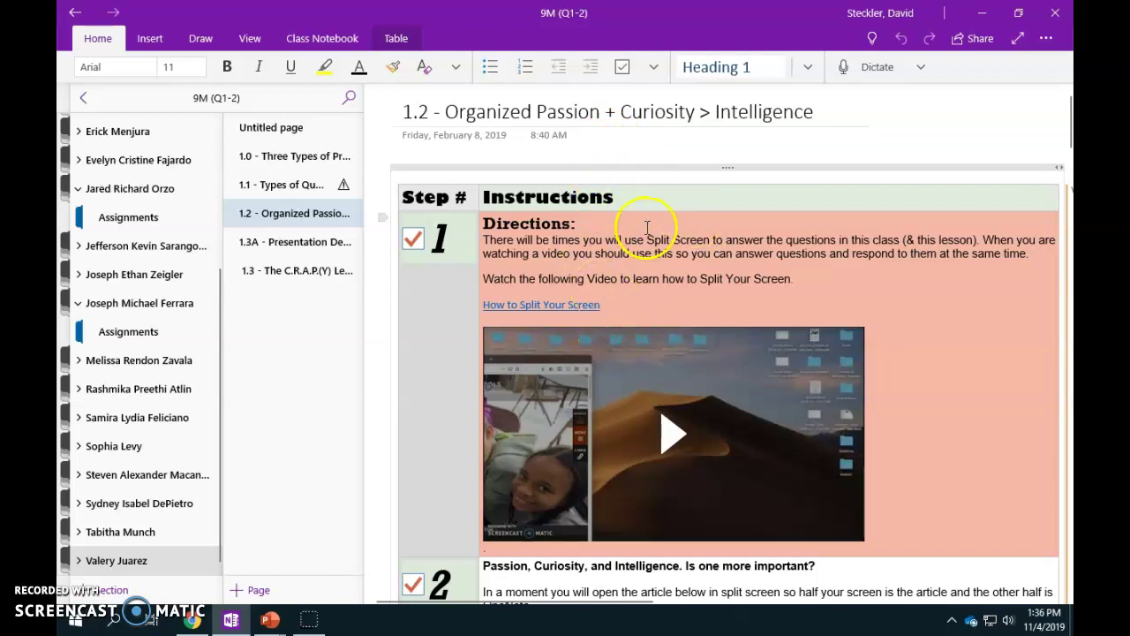
pyautogui.scroll(-20, 507, 400)
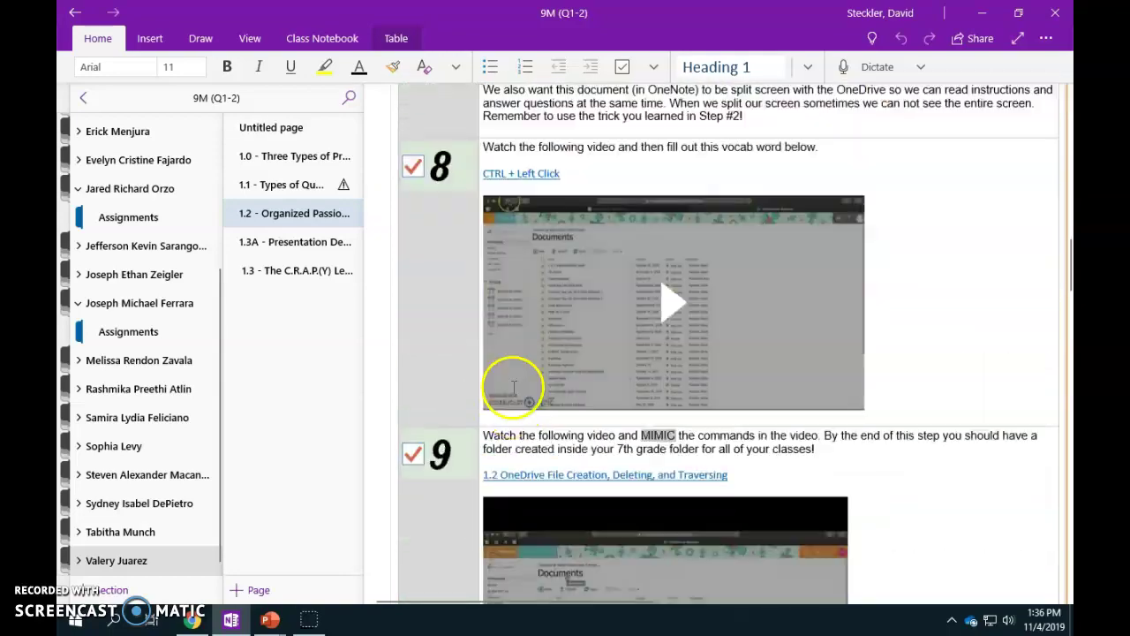
pyautogui.scroll(20, 519, 382)
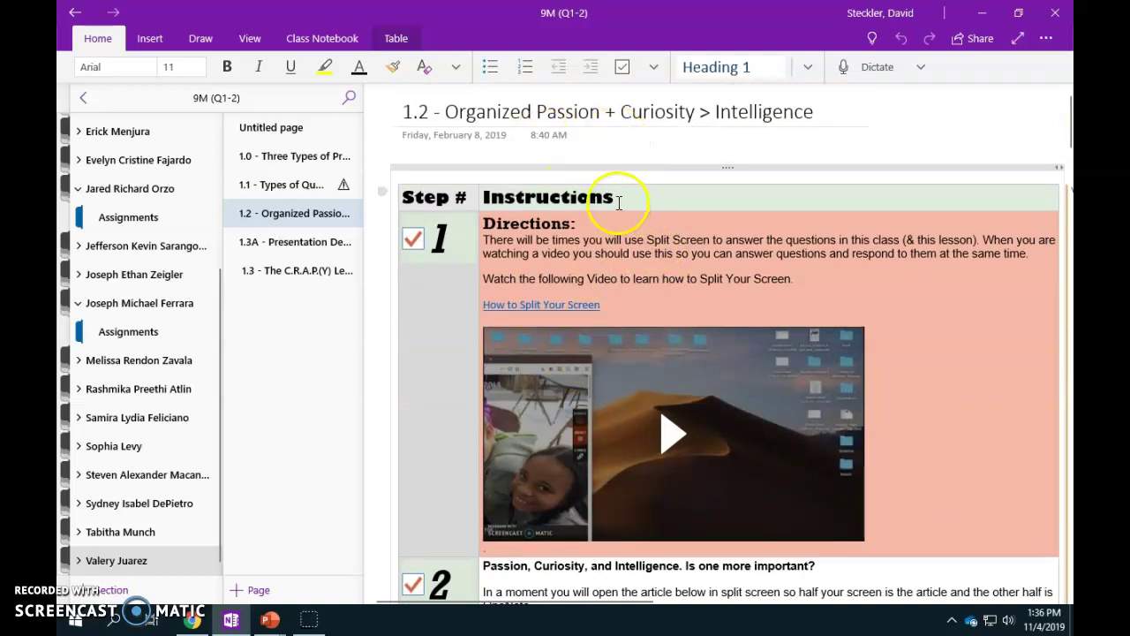
pyautogui.scroll(-20, 619, 203)
pyautogui.scroll(20, 610, 200)
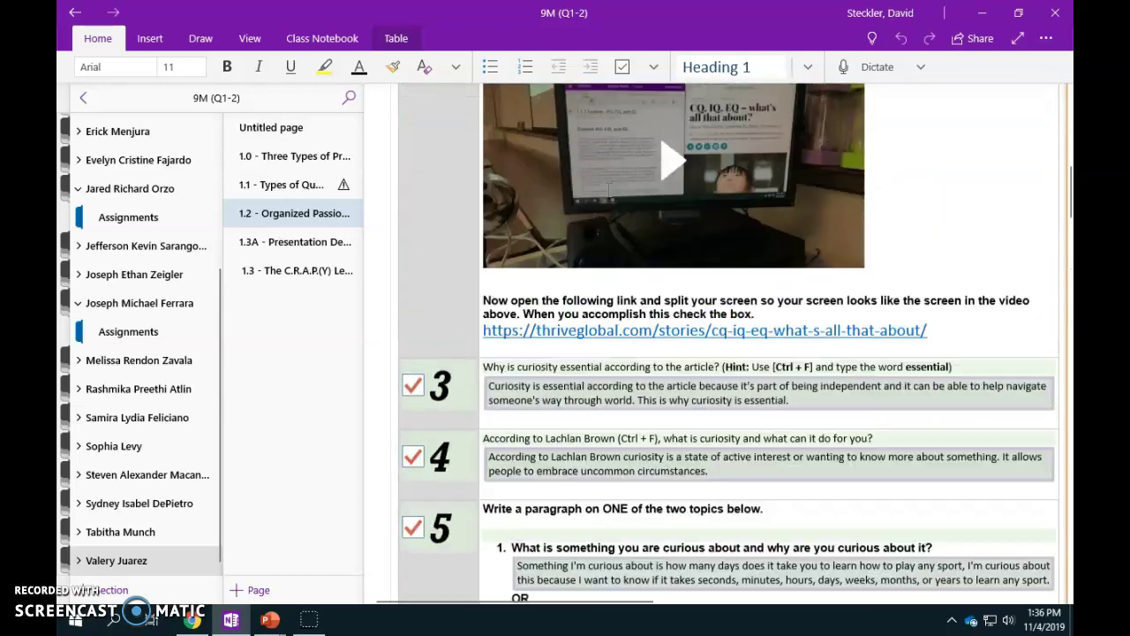
pyautogui.scroll(10, 609, 189)
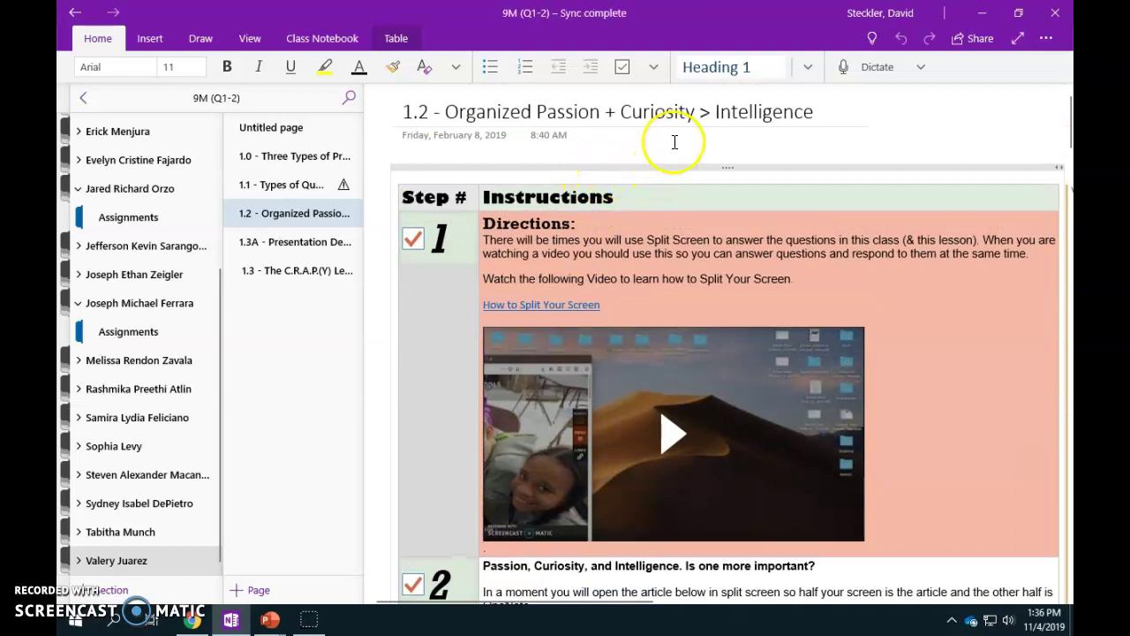
pyautogui.click(979, 39)
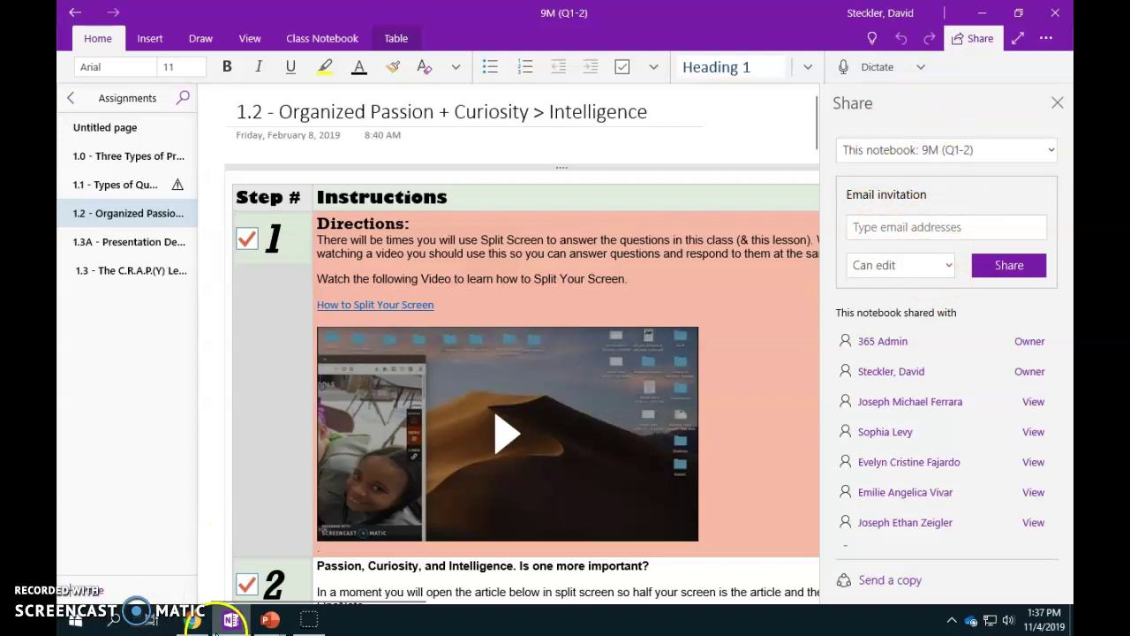
# Switch to Schoology in Chrome and open the Unit 1: 21st Century Skills folder of the Computer App Life 06CM70N 21 course
pyautogui.click(191, 620)
pyautogui.scroll(3, 282, 123)
pyautogui.click(262, 119)
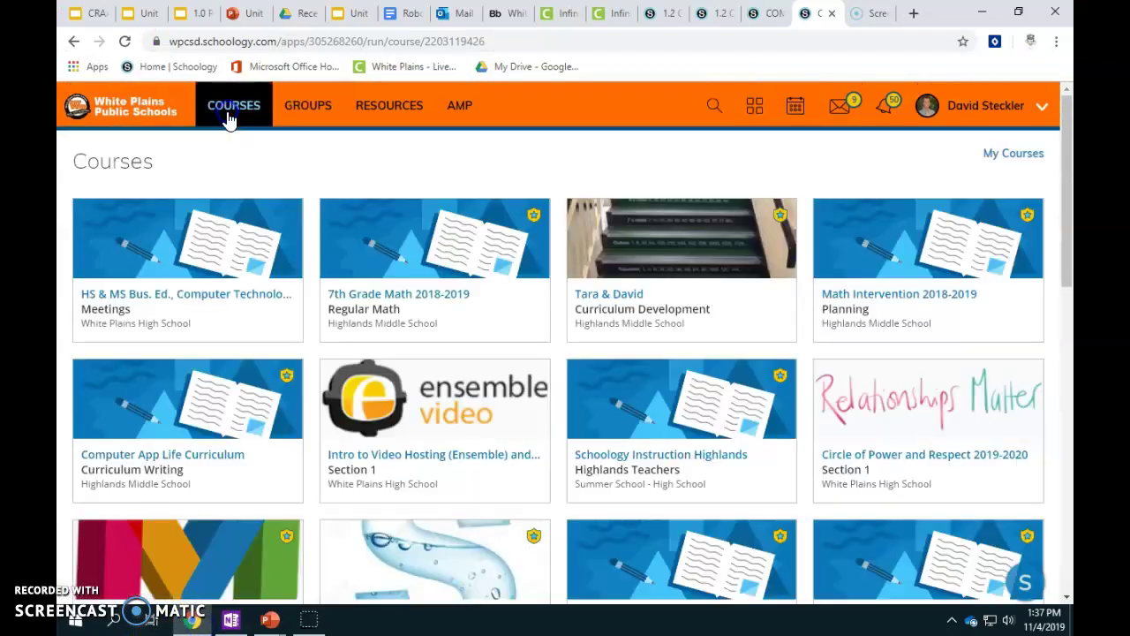
pyautogui.click(270, 542)
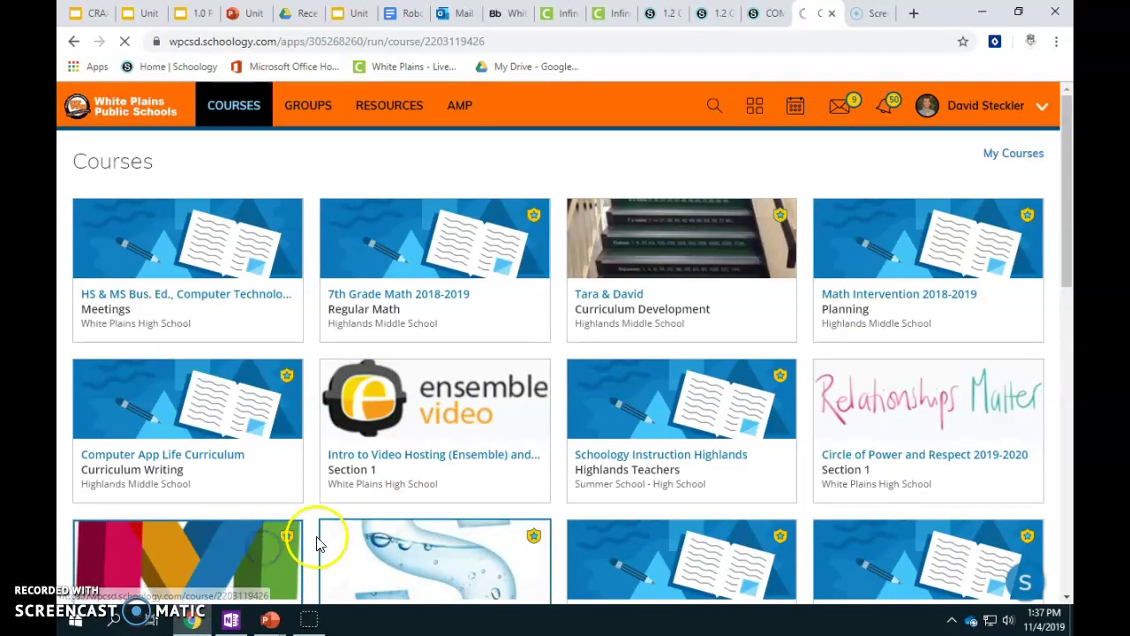
pyautogui.scroll(-3, 345, 355)
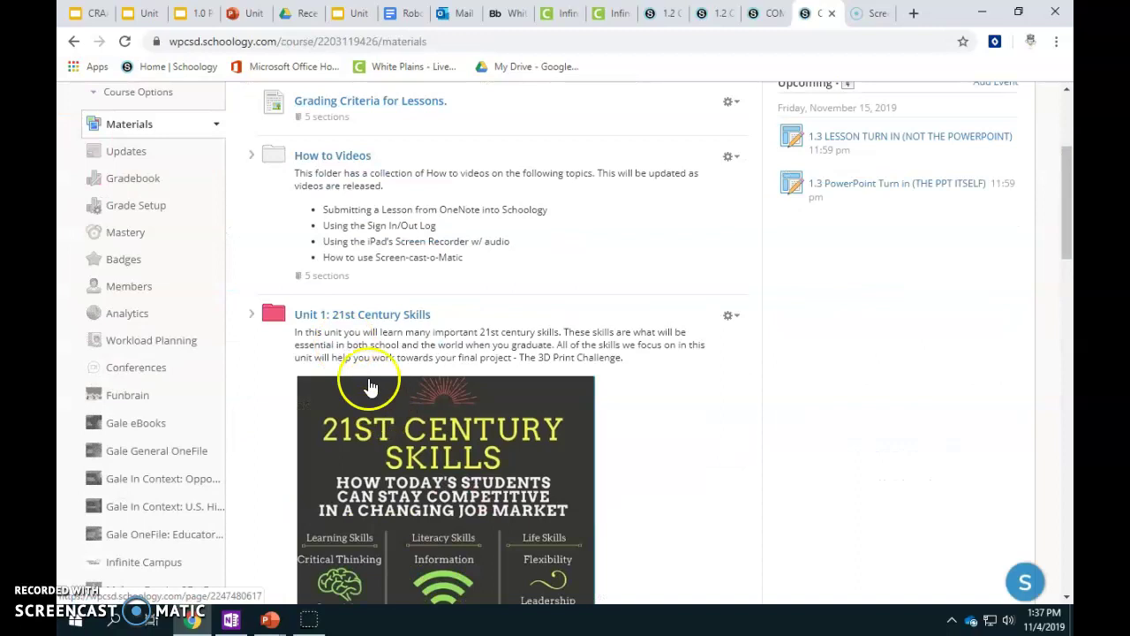
pyautogui.click(348, 312)
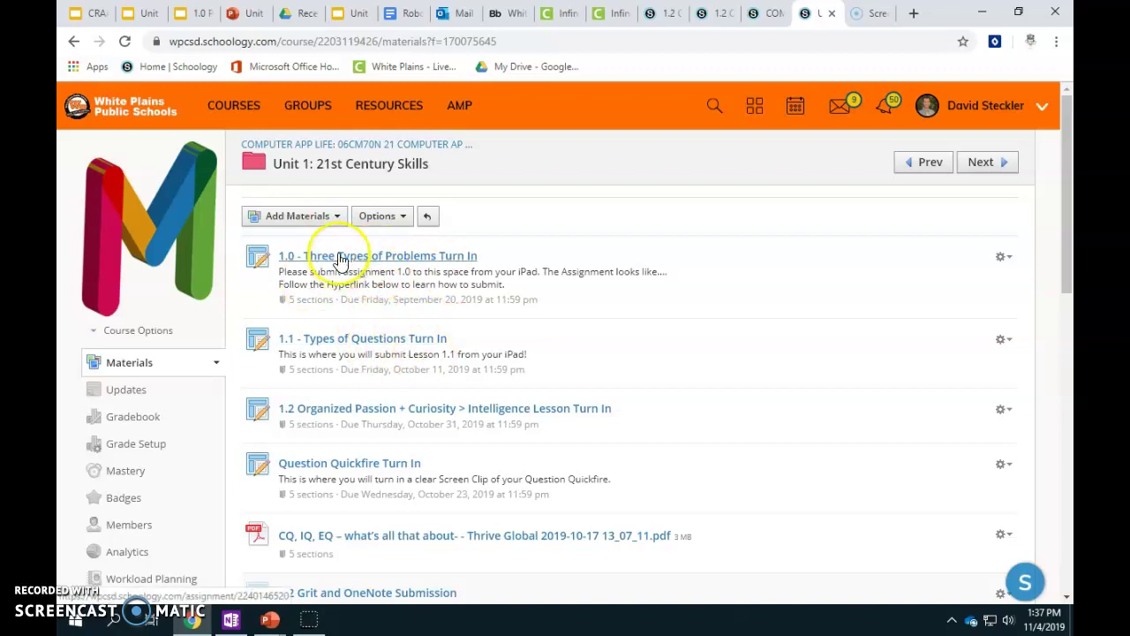
# Open the 1.0 - Three Types of Problems Turn In assignment and view the seventh listed student's submission
pyautogui.scroll(-1, 300, 269)
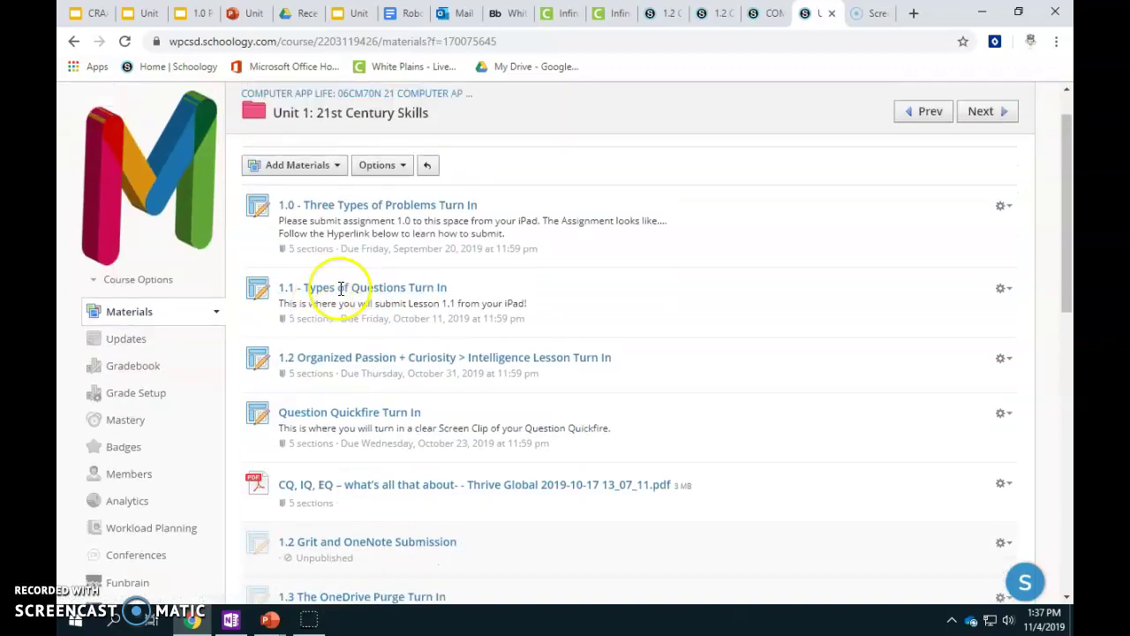
pyautogui.scroll(1, 340, 287)
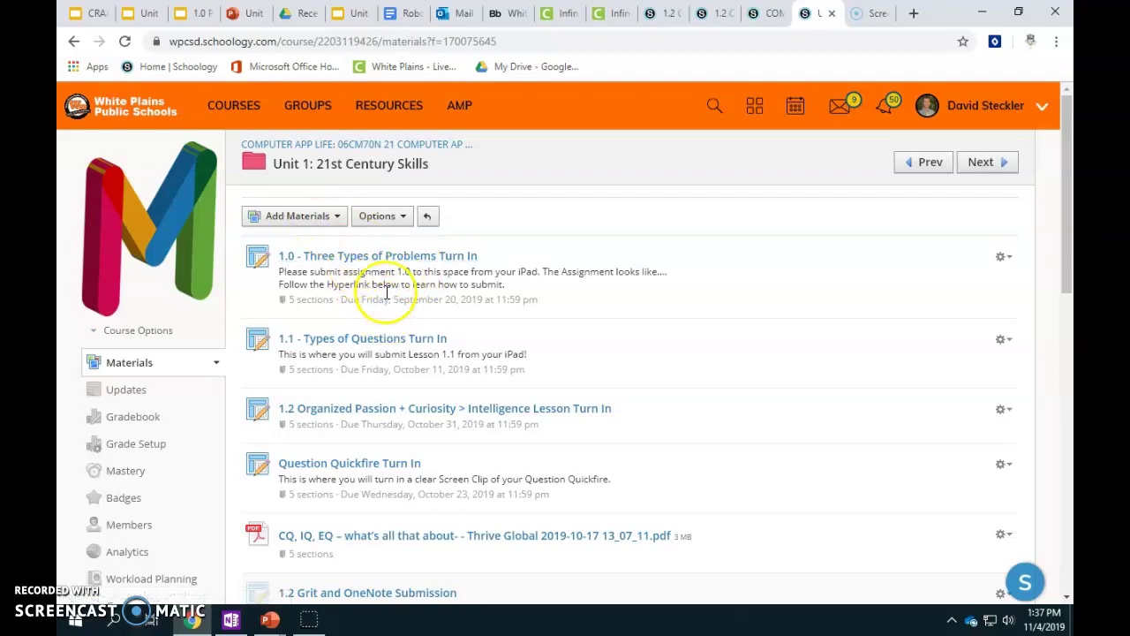
pyautogui.click(349, 265)
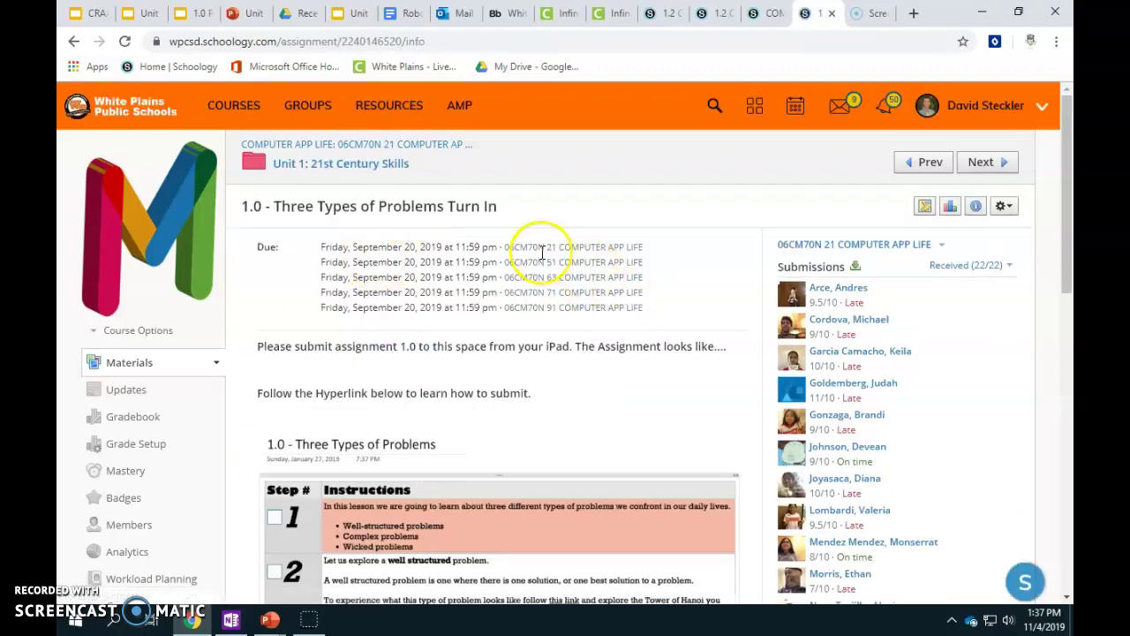
pyautogui.scroll(-3, 848, 300)
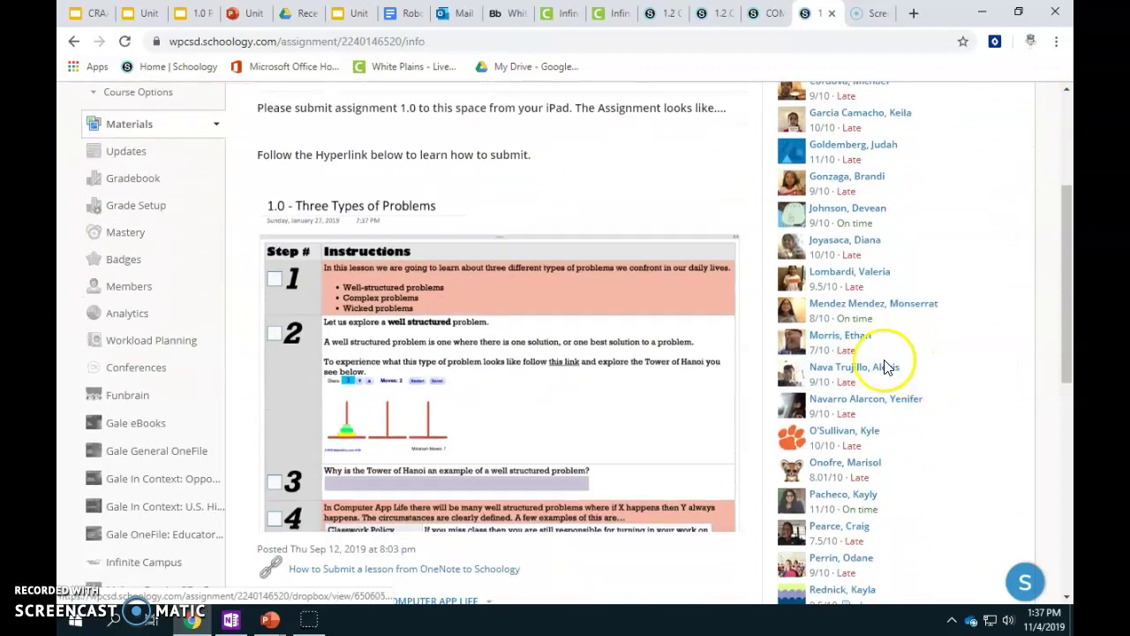
pyautogui.scroll(1, 857, 344)
pyautogui.click(853, 327)
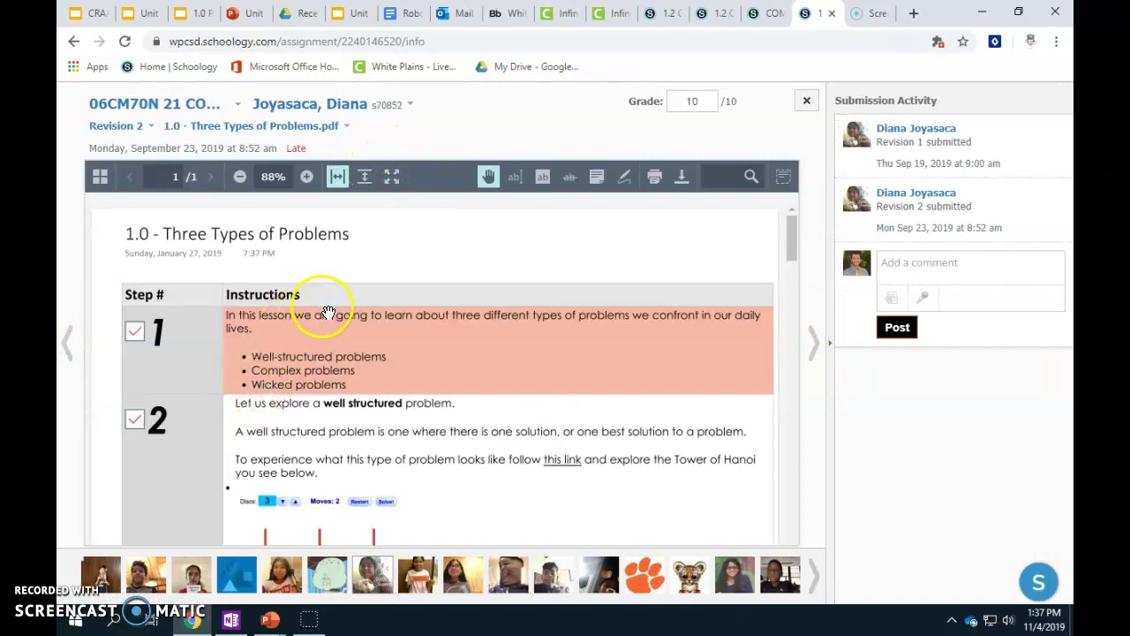
# Draw a freehand mark beside the Tower of Hanoi picture in the student's submission and delete that annotation
pyautogui.scroll(-3, 332, 308)
pyautogui.scroll(-3, 334, 305)
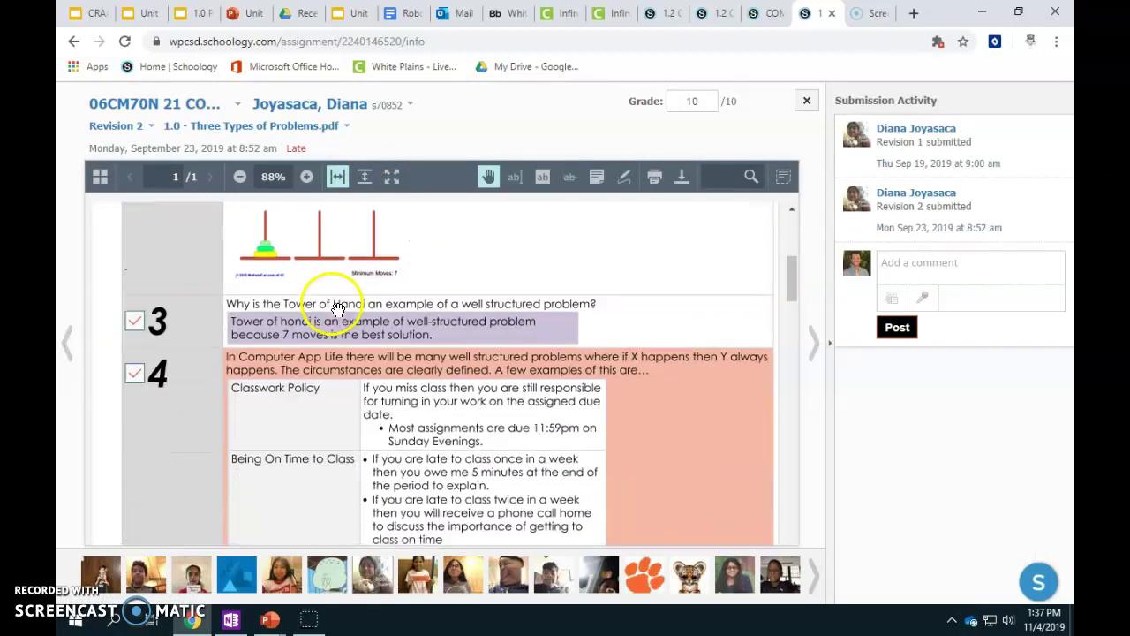
pyautogui.click(624, 177)
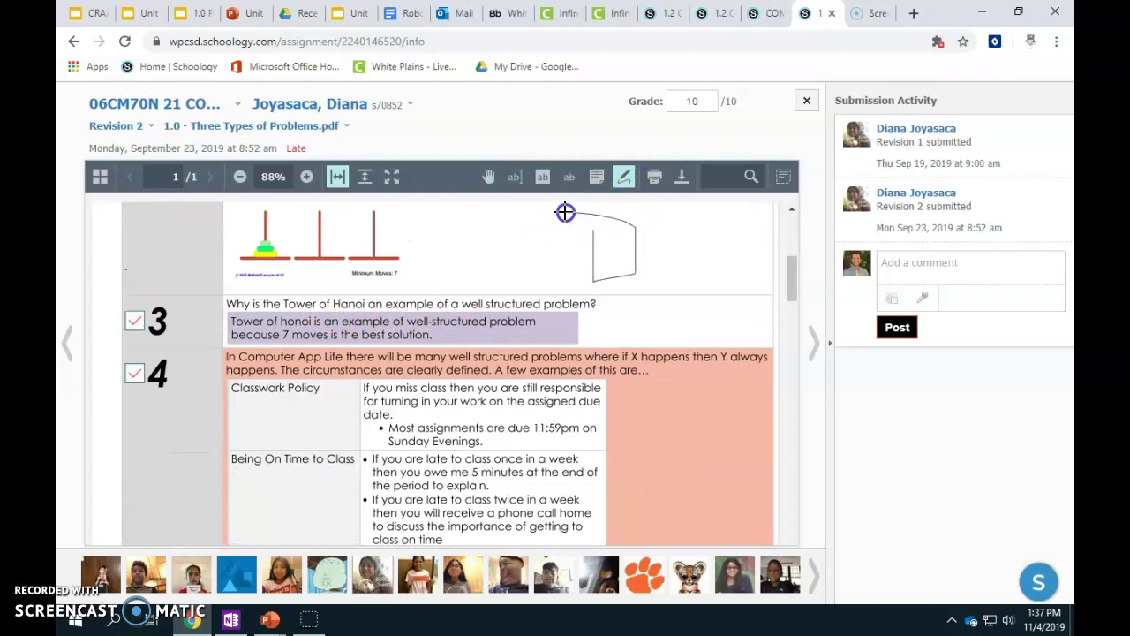
pyautogui.click(597, 180)
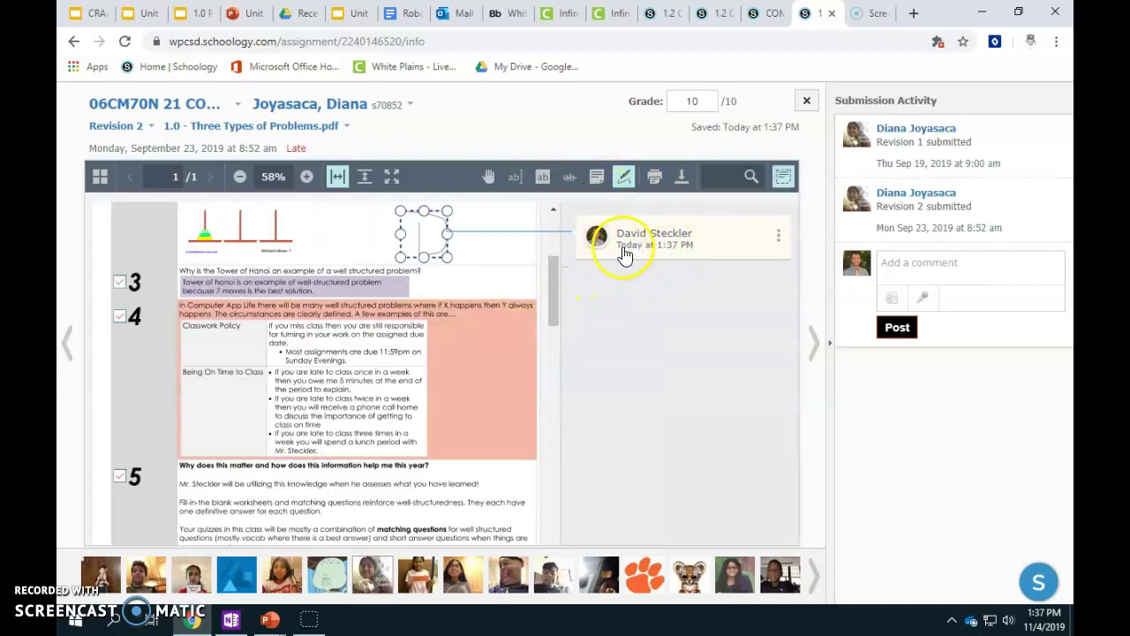
pyautogui.click(489, 176)
pyautogui.click(438, 231)
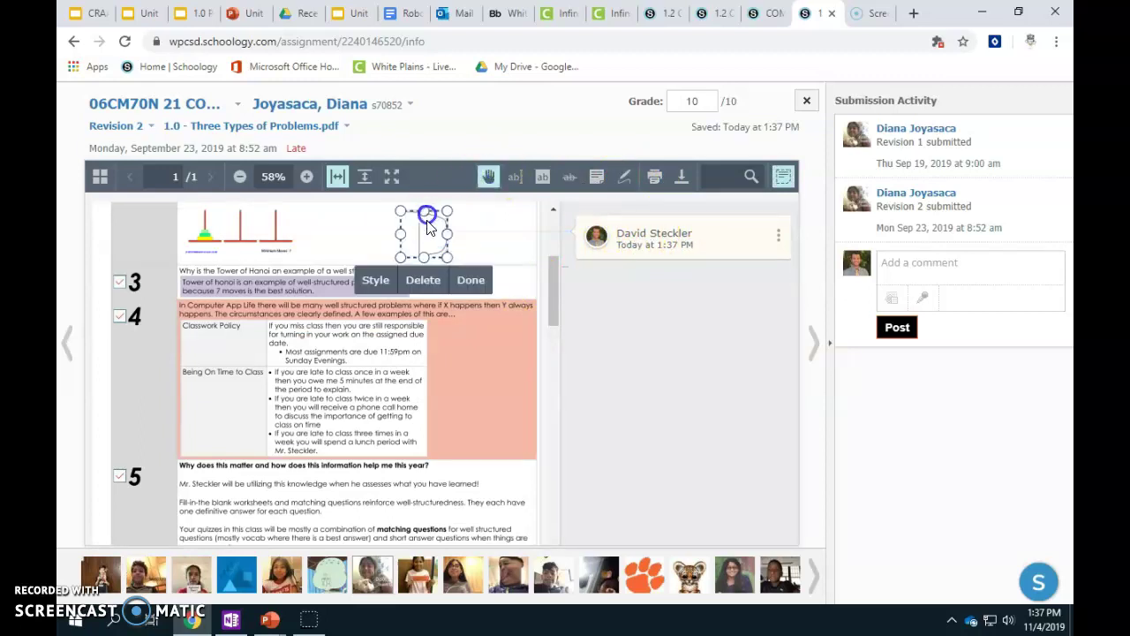
pyautogui.click(425, 291)
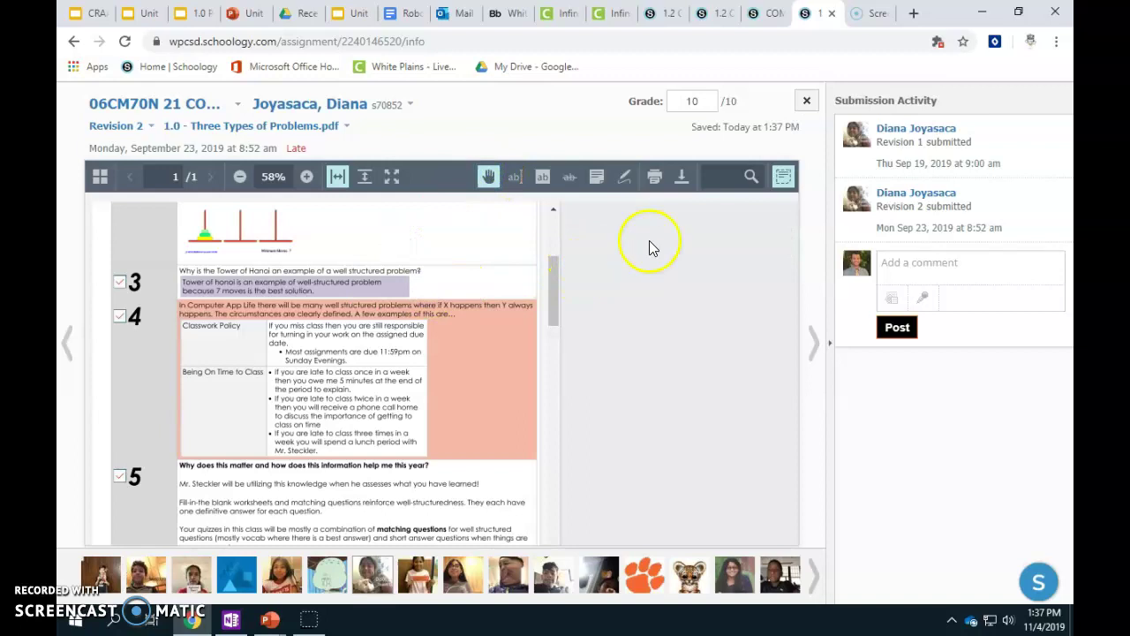
# Display the grade and comment fields for the submission, examine its closing vocabulary table and close the submission
pyautogui.click(702, 100)
pyautogui.write('10')
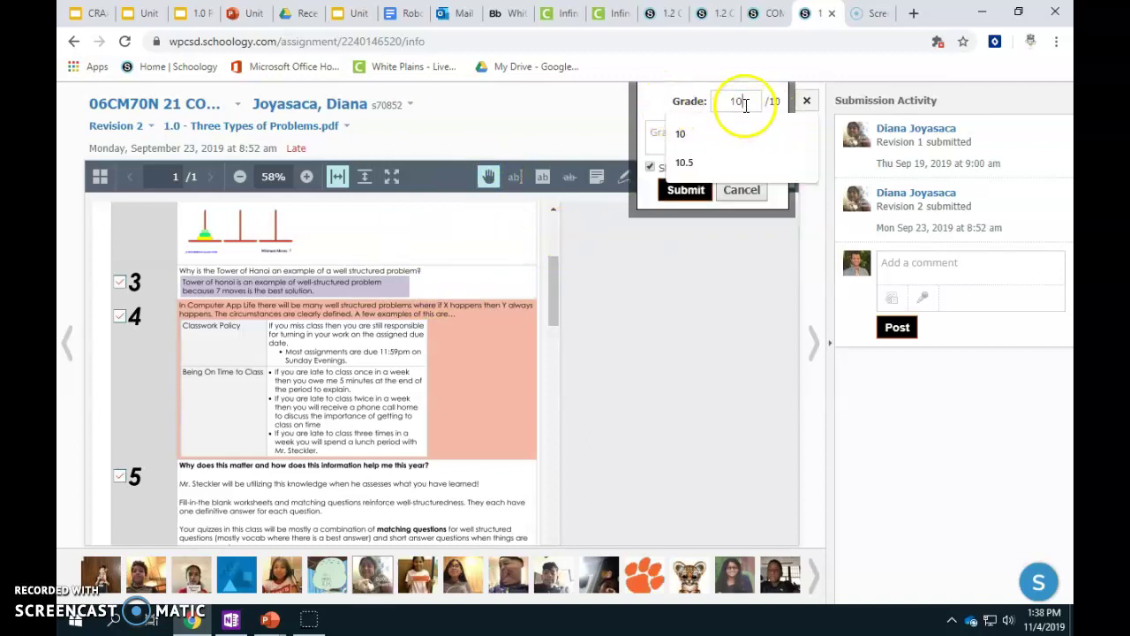
pyautogui.click(707, 139)
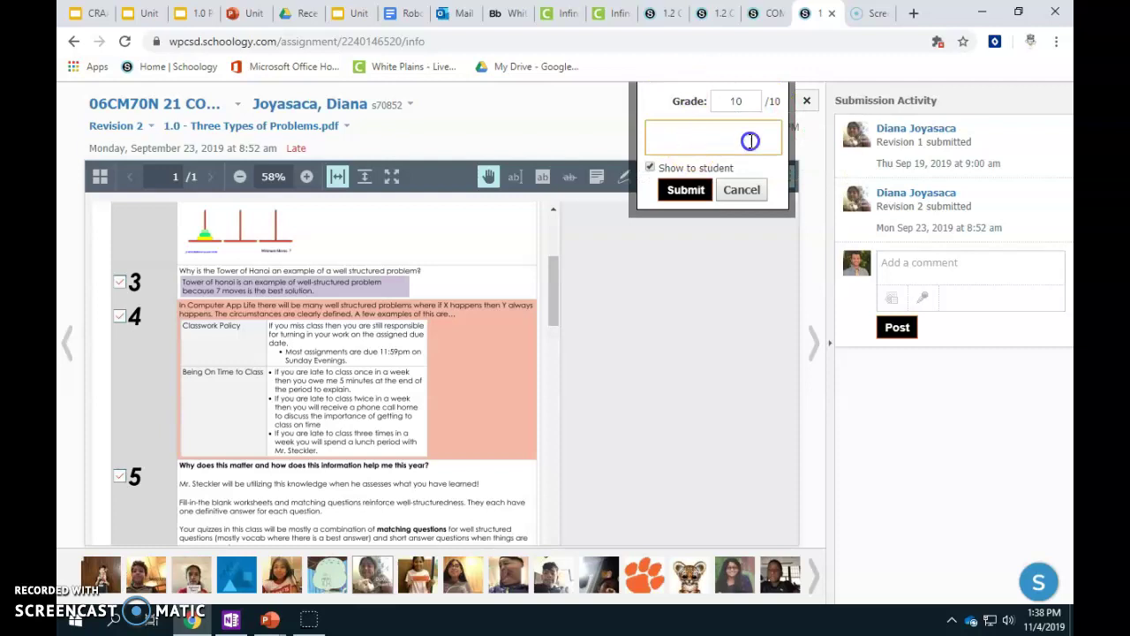
pyautogui.click(668, 183)
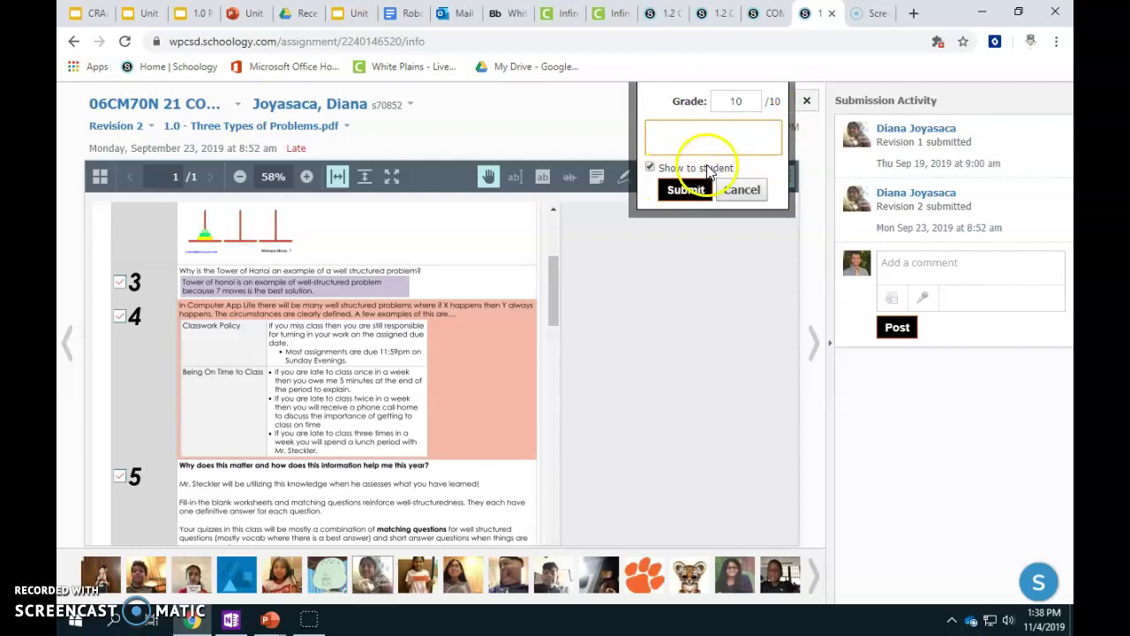
pyautogui.scroll(-8, 446, 382)
pyautogui.scroll(-2, 453, 377)
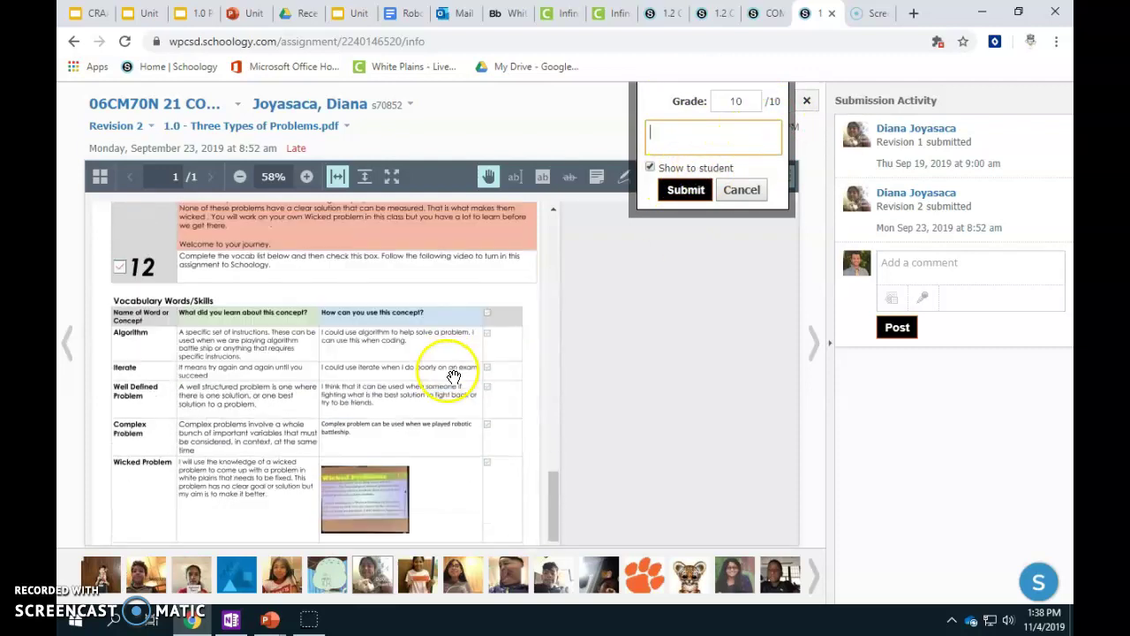
pyautogui.click(649, 307)
pyautogui.moveTo(972, 206); pyautogui.dragTo(895, 206)
pyautogui.click(806, 101)
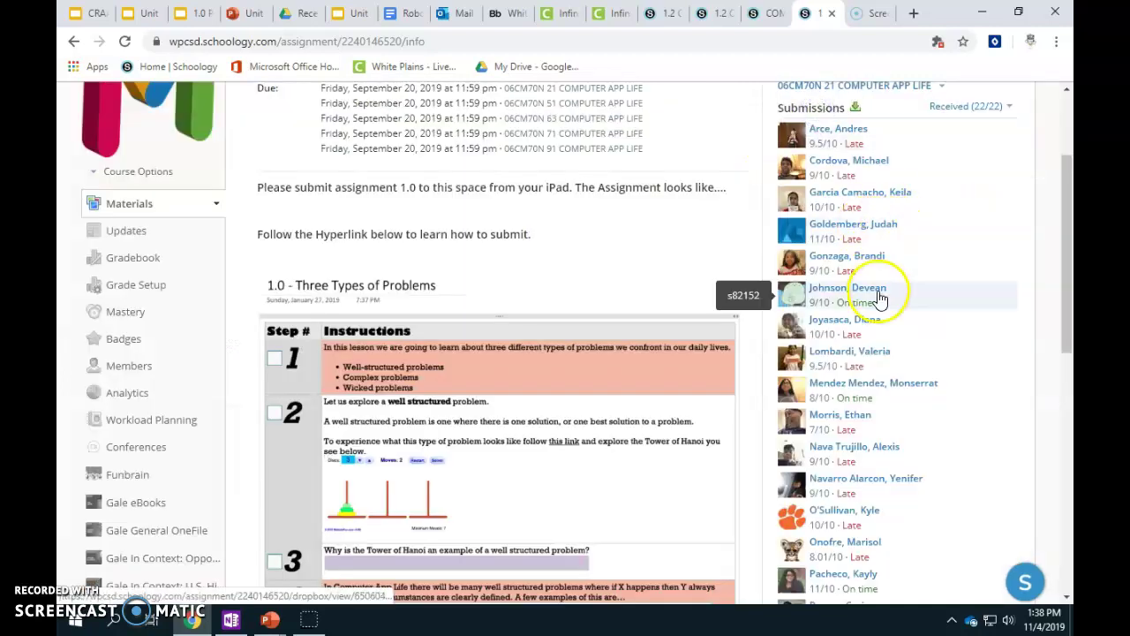
# Open the eighth listed student's submission and review the teacher's comment saved with the grade
pyautogui.click(883, 371)
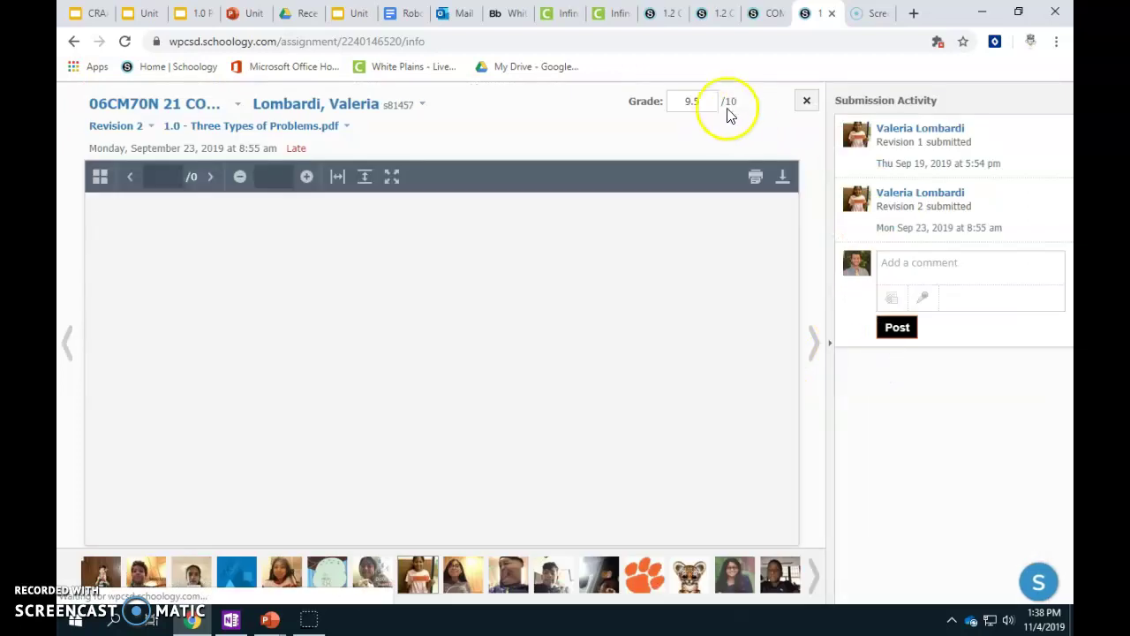
pyautogui.click(722, 104)
pyautogui.click(767, 150)
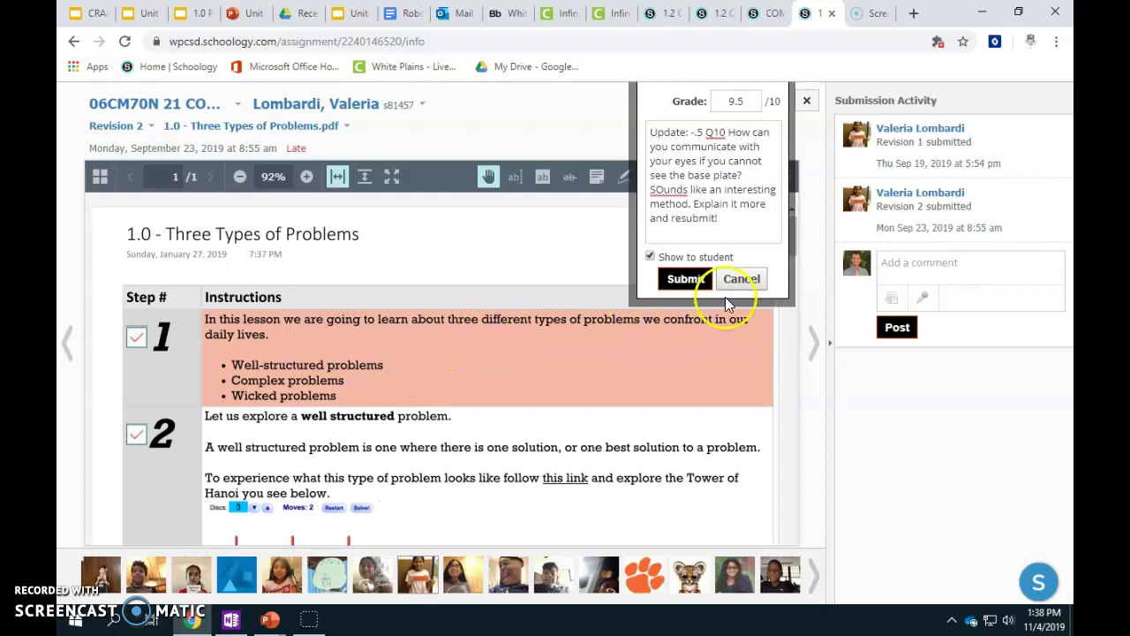
pyautogui.tripleClick(740, 214)
pyautogui.click(566, 250)
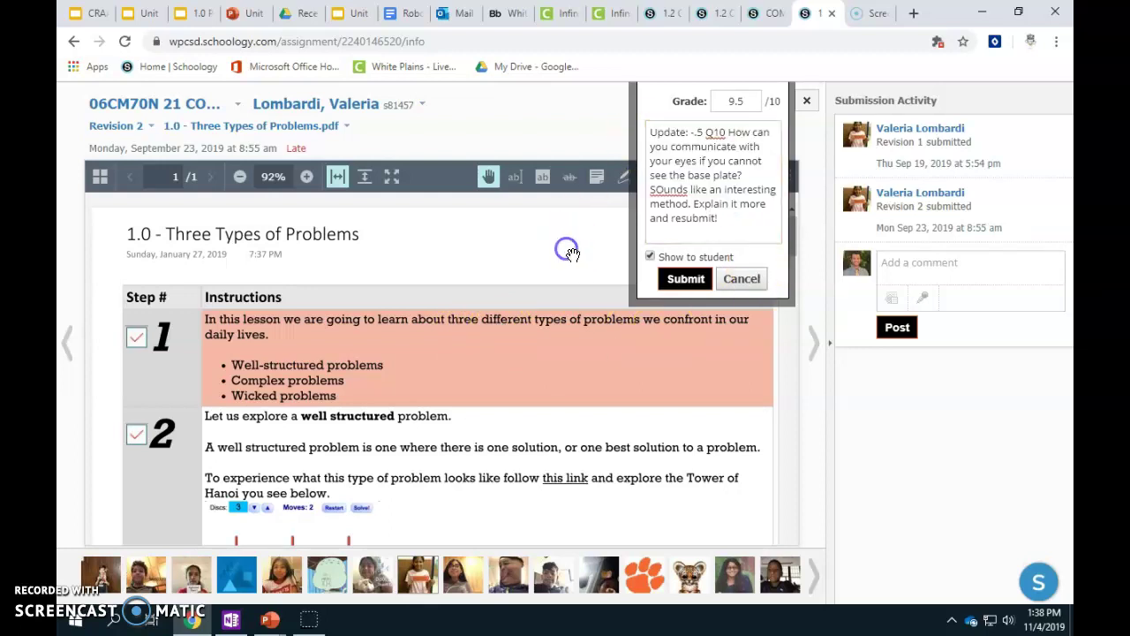
pyautogui.click(862, 452)
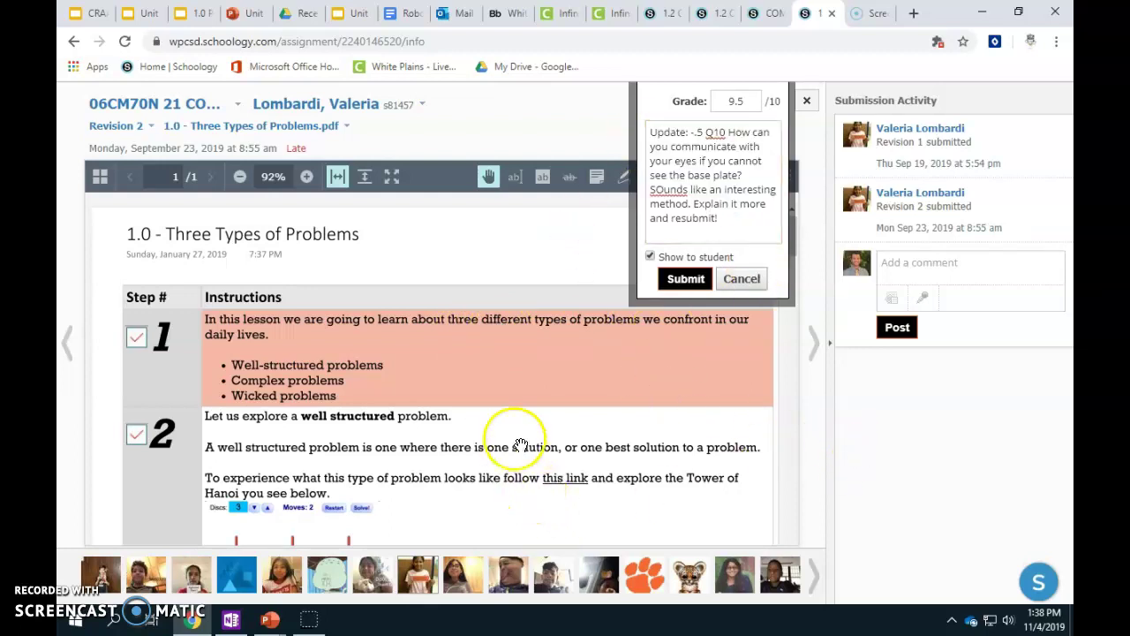
pyautogui.click(924, 458)
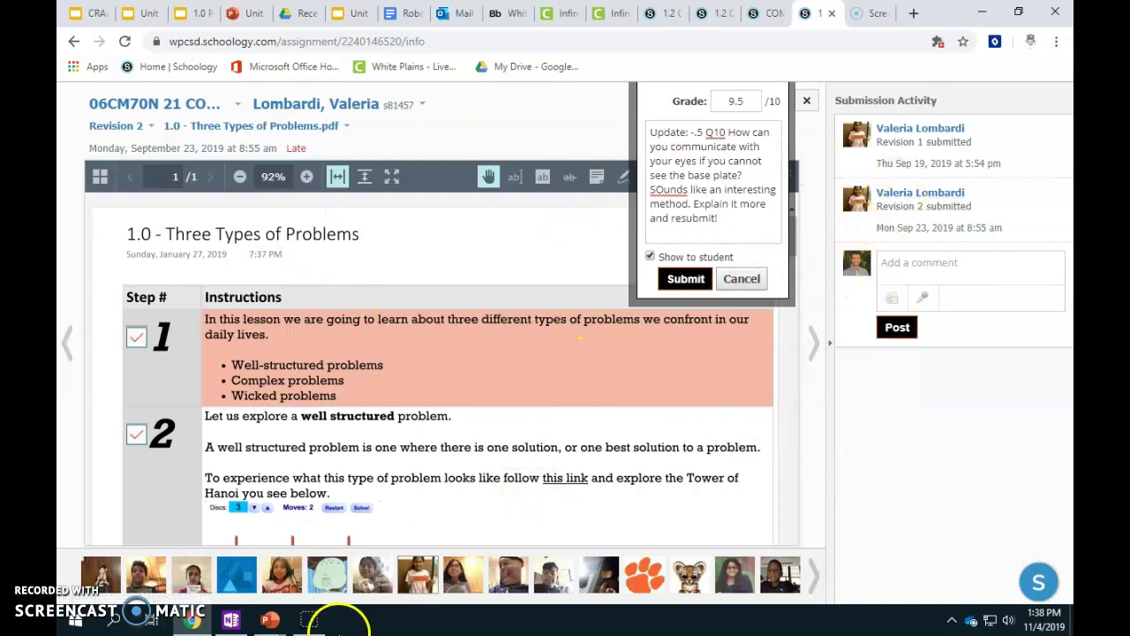
# Switch to OneNote and review steps 9 to 11 on the student's 1.2 page in the 9M (Q1-2) notebook
pyautogui.click(230, 620)
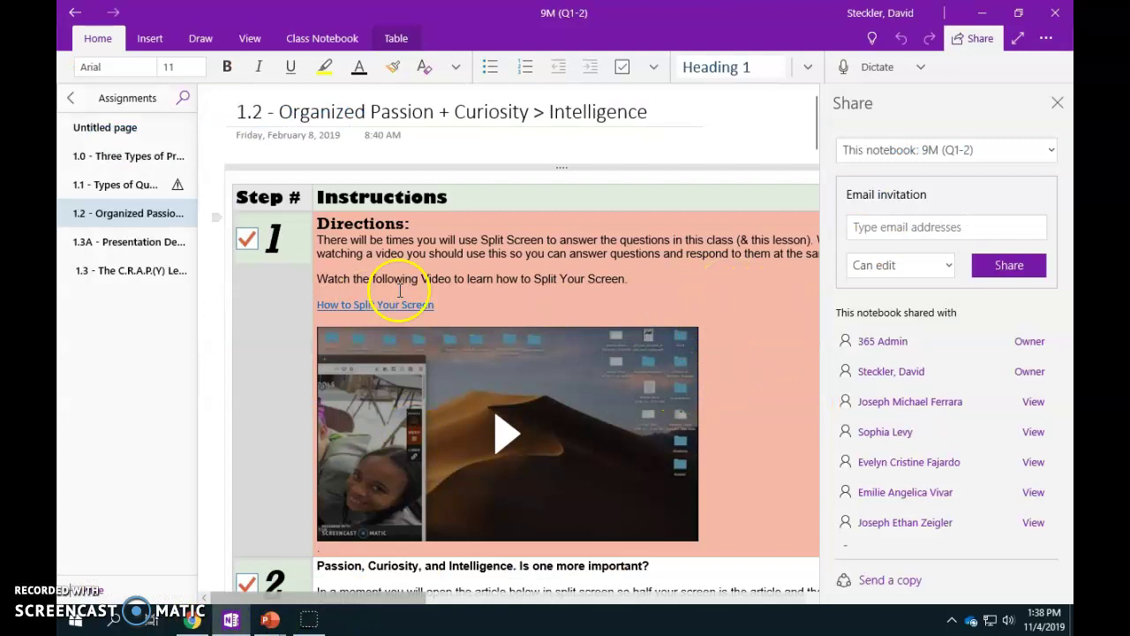
pyautogui.scroll(-20, 488, 338)
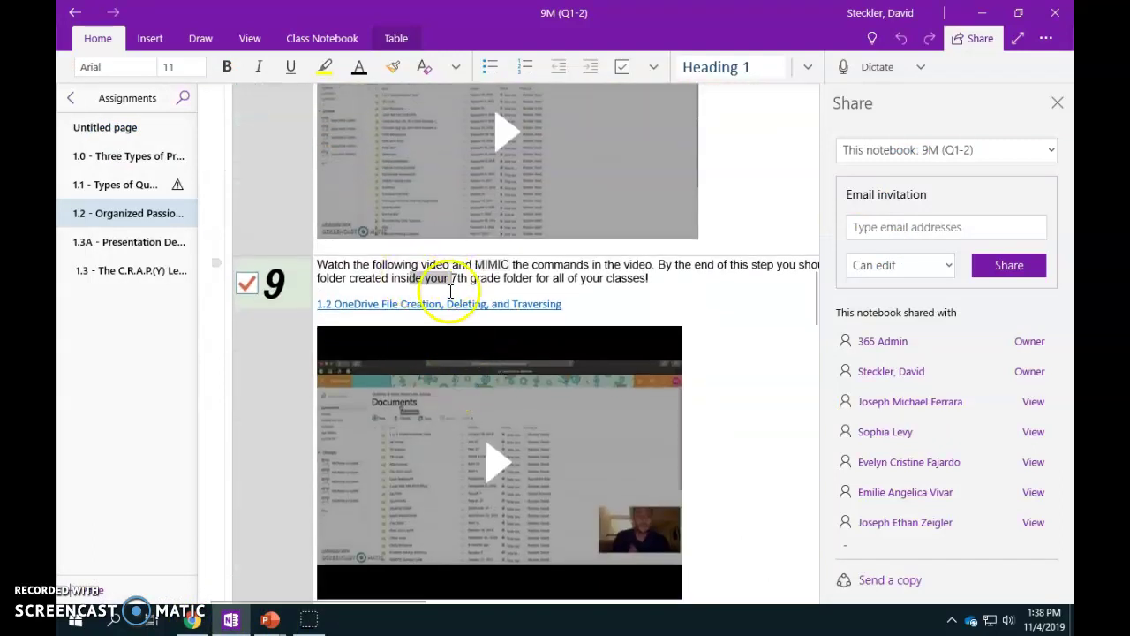
pyautogui.scroll(-8, 442, 297)
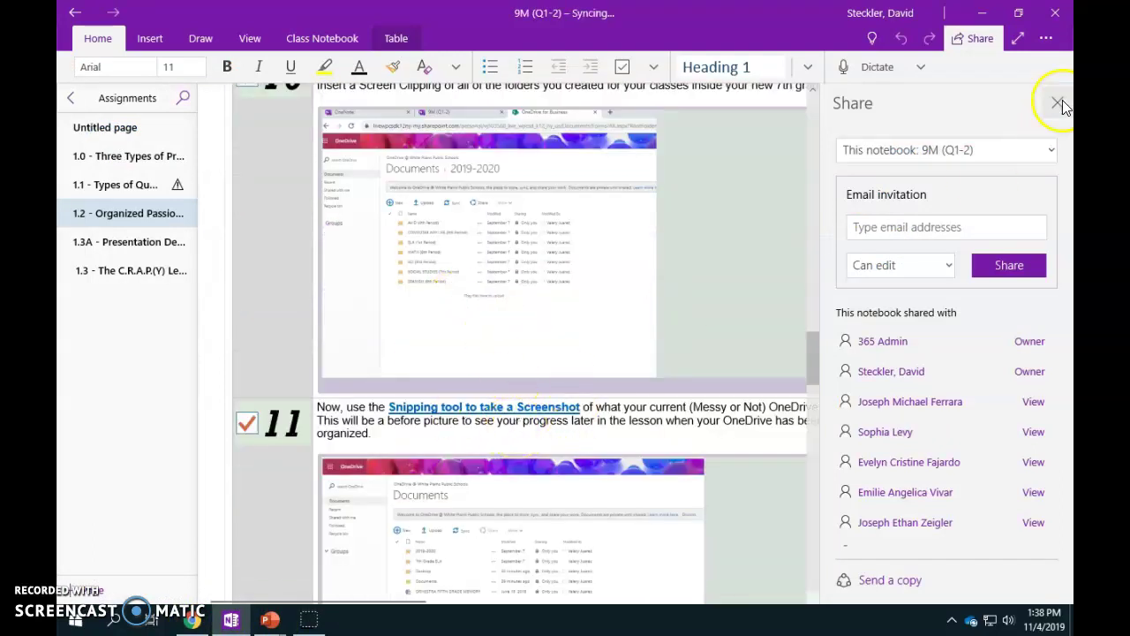
# Return to Schoology in Chrome, dismiss the grade form without changes and close the eighth student's submission
pyautogui.click(191, 620)
pyautogui.click(747, 279)
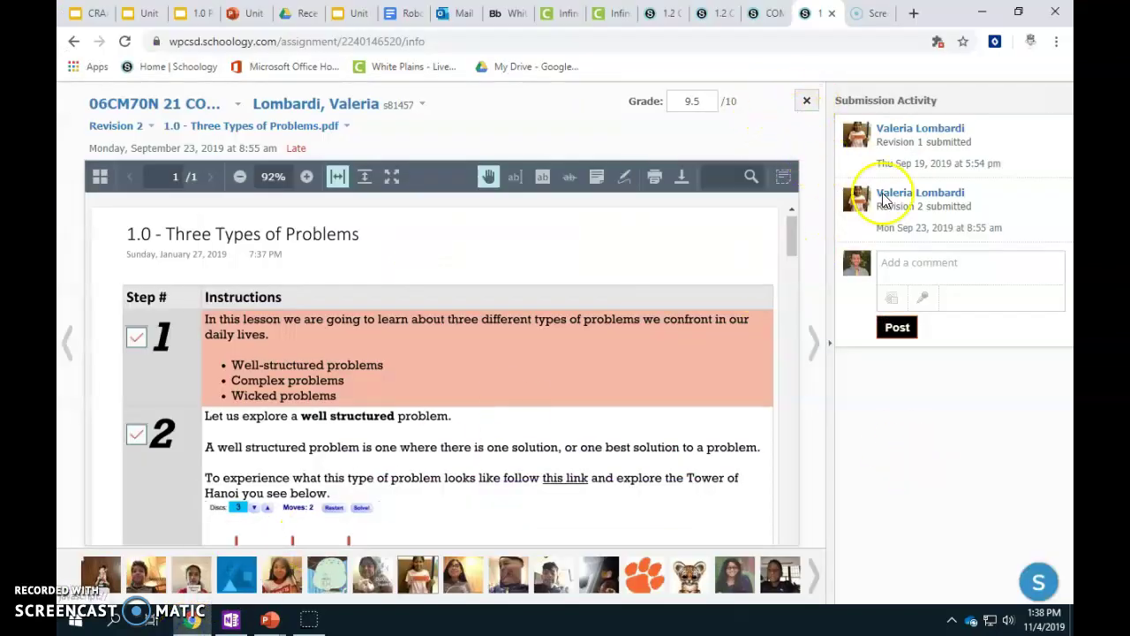
pyautogui.click(807, 103)
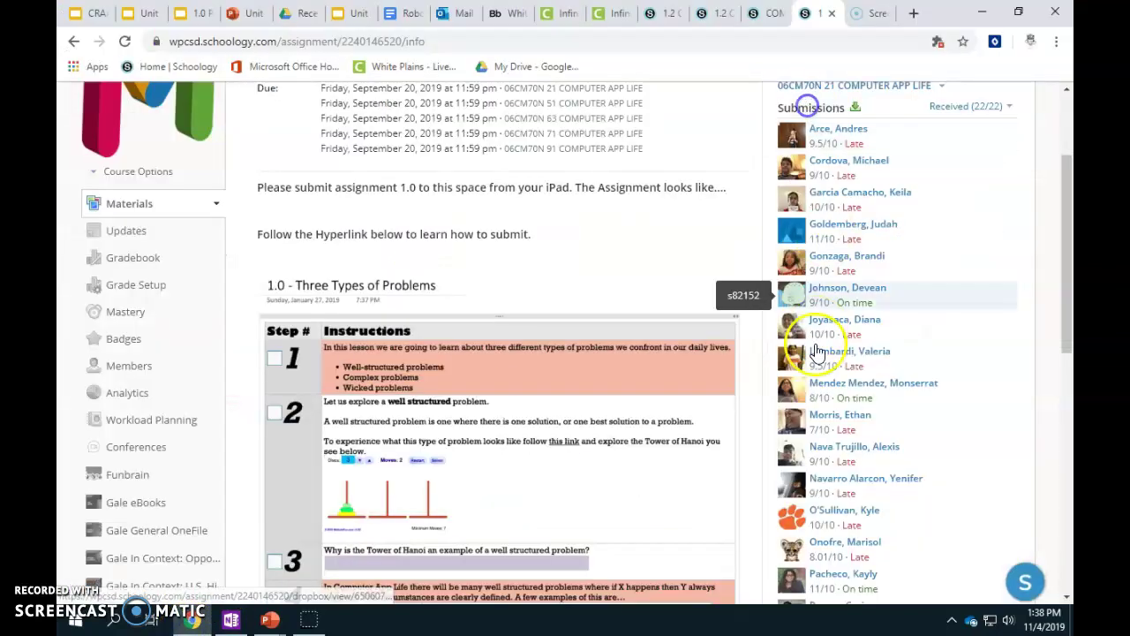
# Open the submission flagged with a new-revision marker in the list, examine its revision dates and close it
pyautogui.scroll(-3, 883, 415)
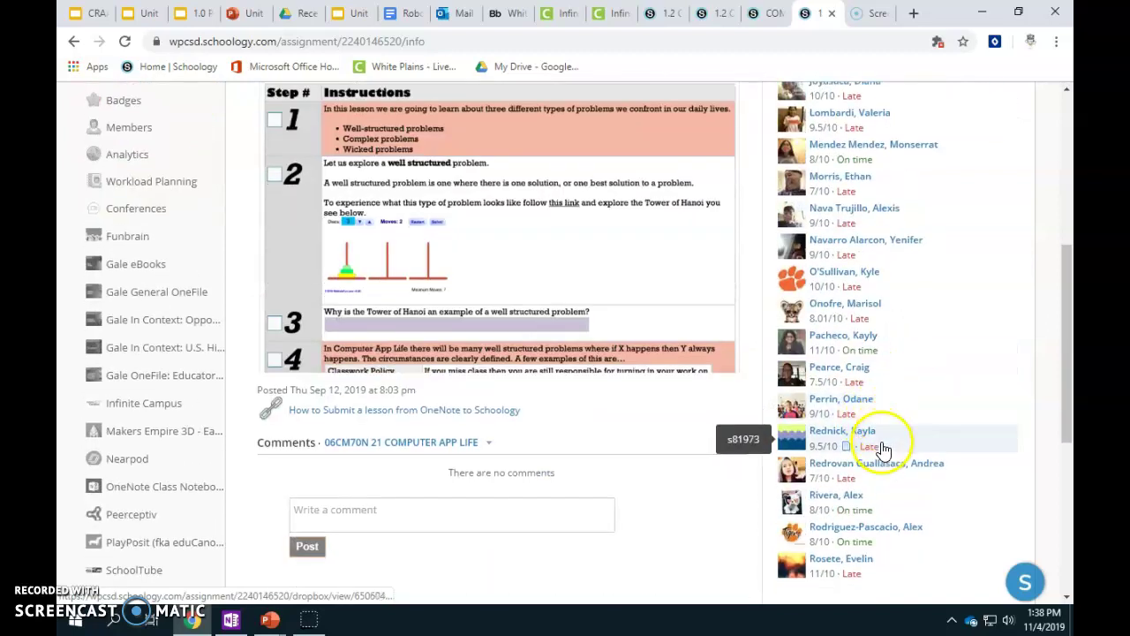
pyautogui.click(879, 437)
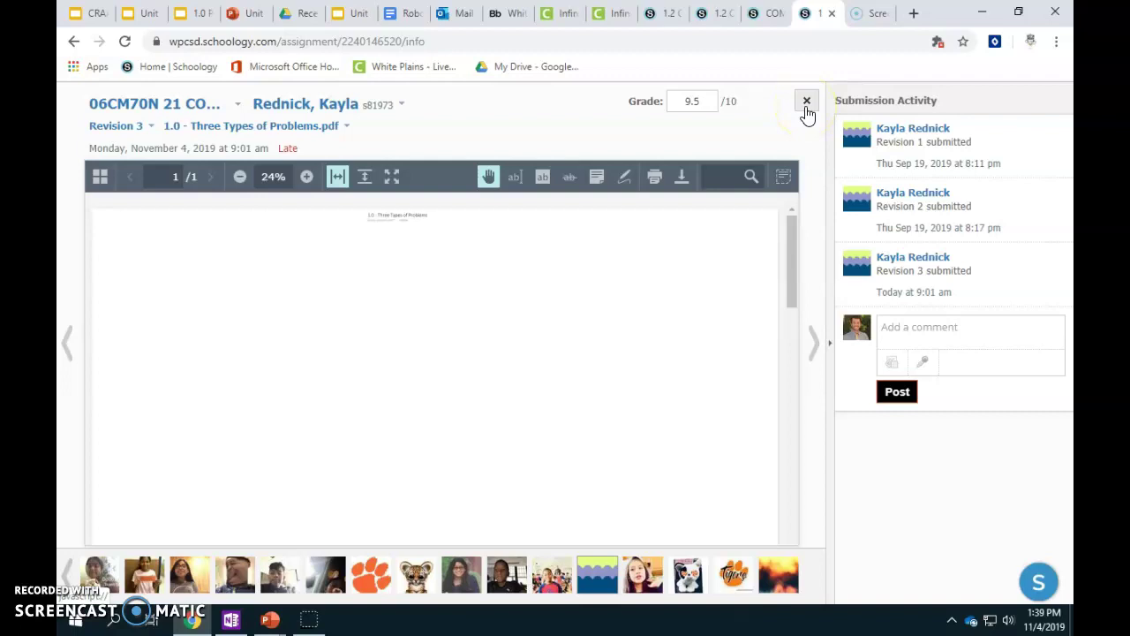
pyautogui.moveTo(878, 225); pyautogui.dragTo(961, 227)
pyautogui.moveTo(959, 293); pyautogui.dragTo(864, 295)
pyautogui.click(865, 295)
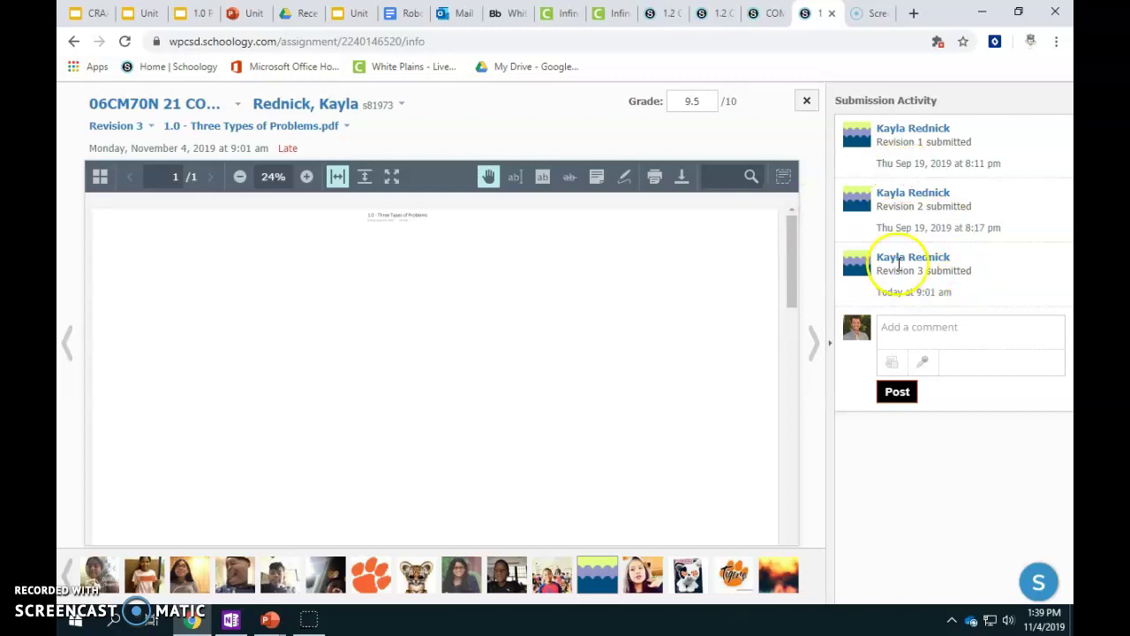
pyautogui.click(804, 103)
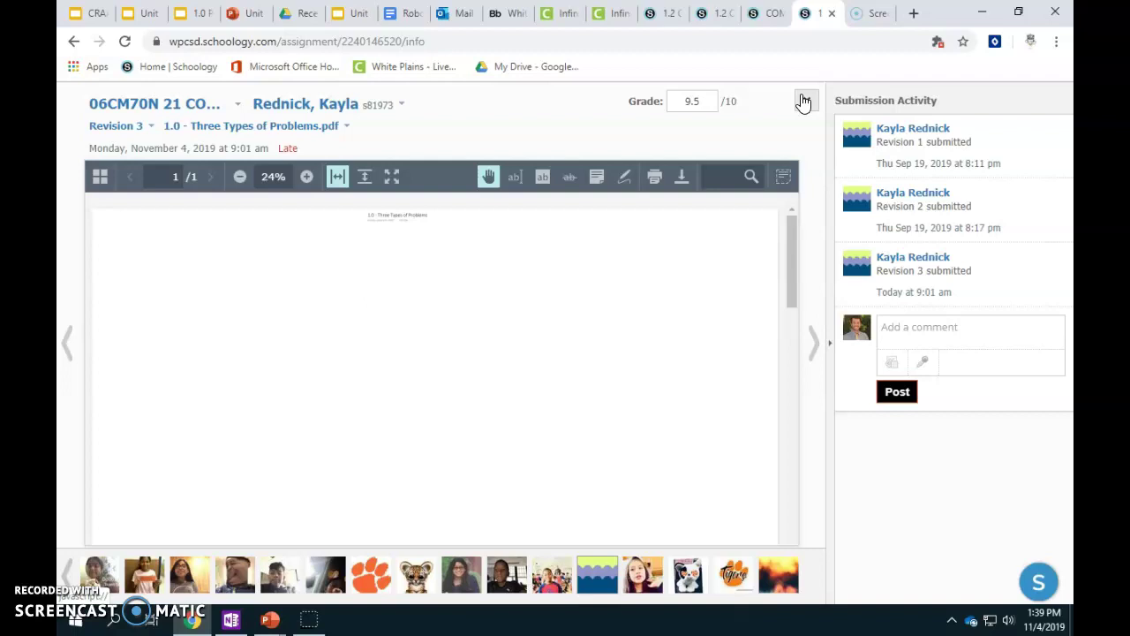
pyautogui.click(802, 100)
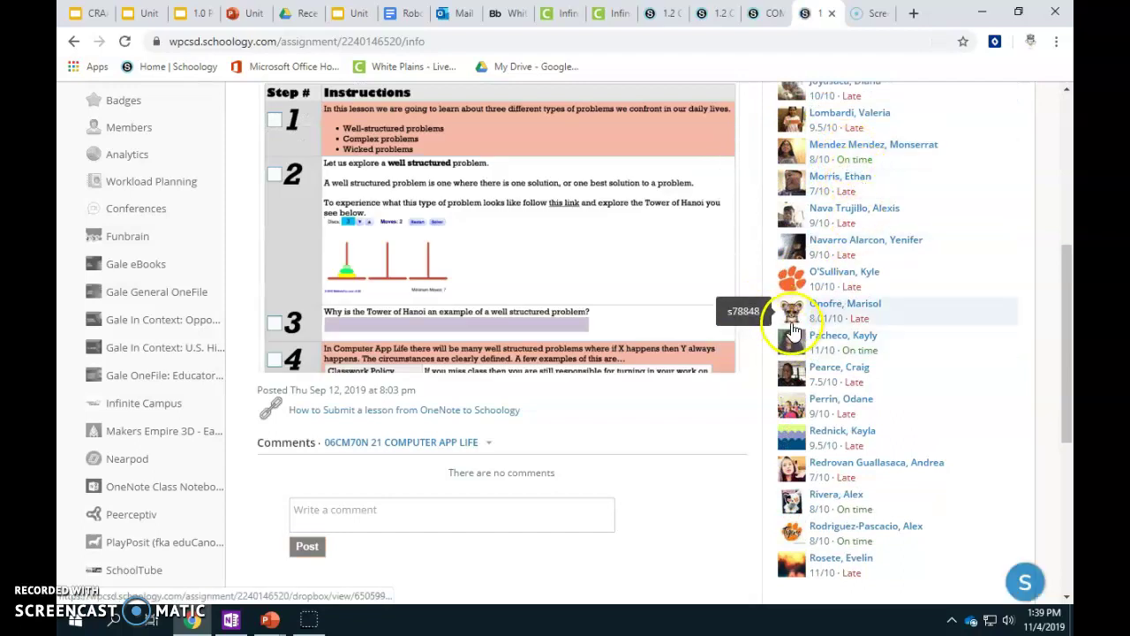
# Open the Computer App Life 06CM70N 21 course from the list of courses
pyautogui.scroll(3, 794, 380)
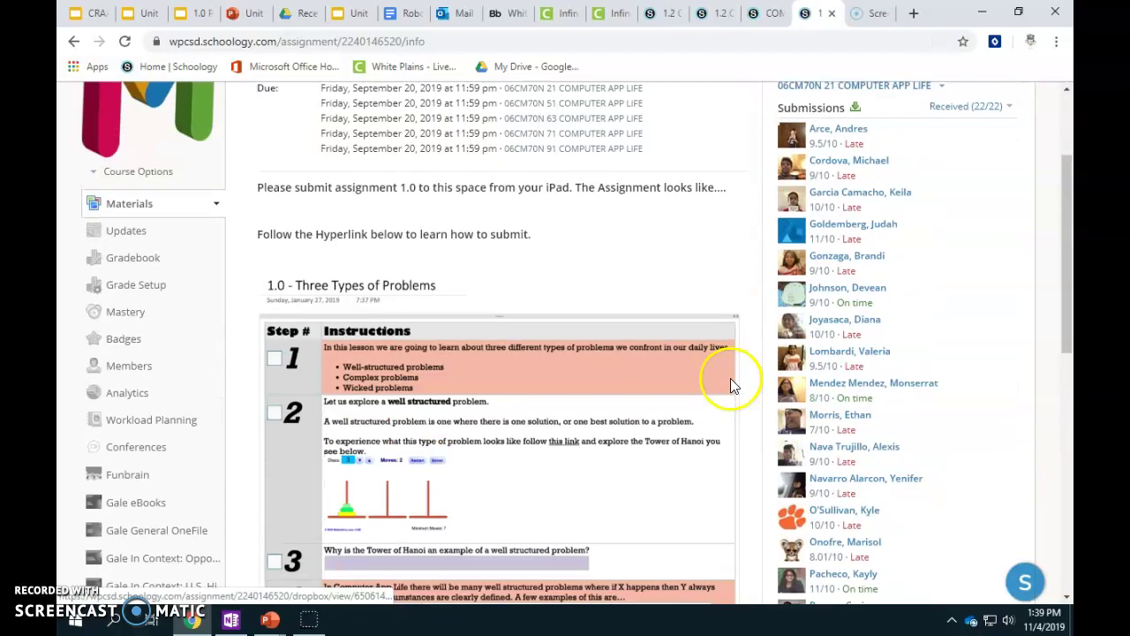
pyautogui.scroll(2, 729, 376)
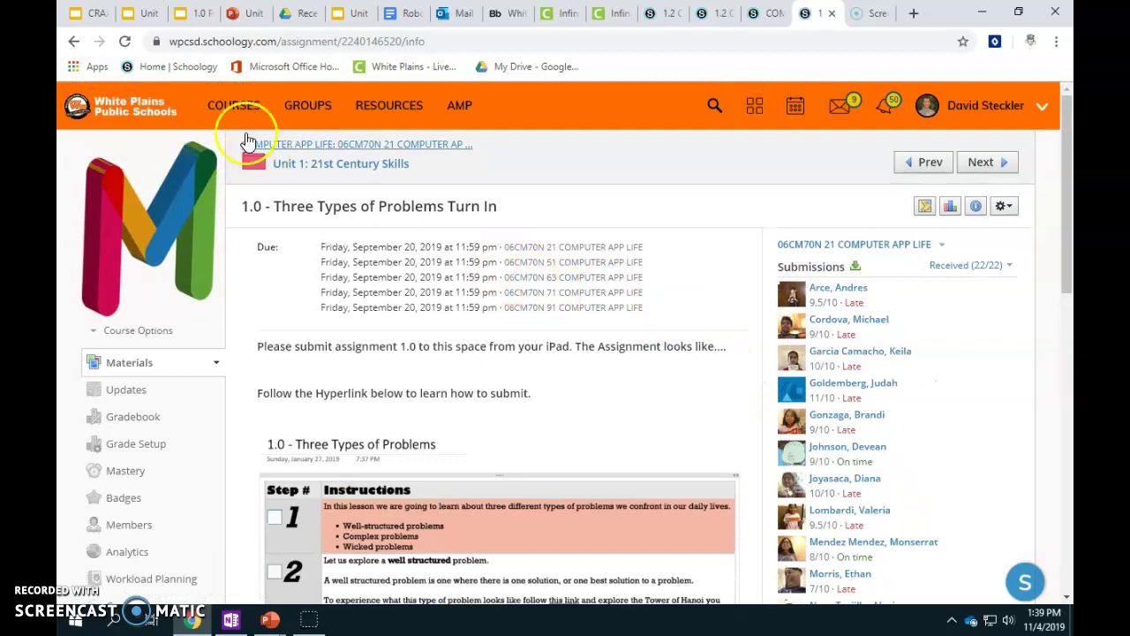
pyautogui.click(237, 106)
pyautogui.click(238, 106)
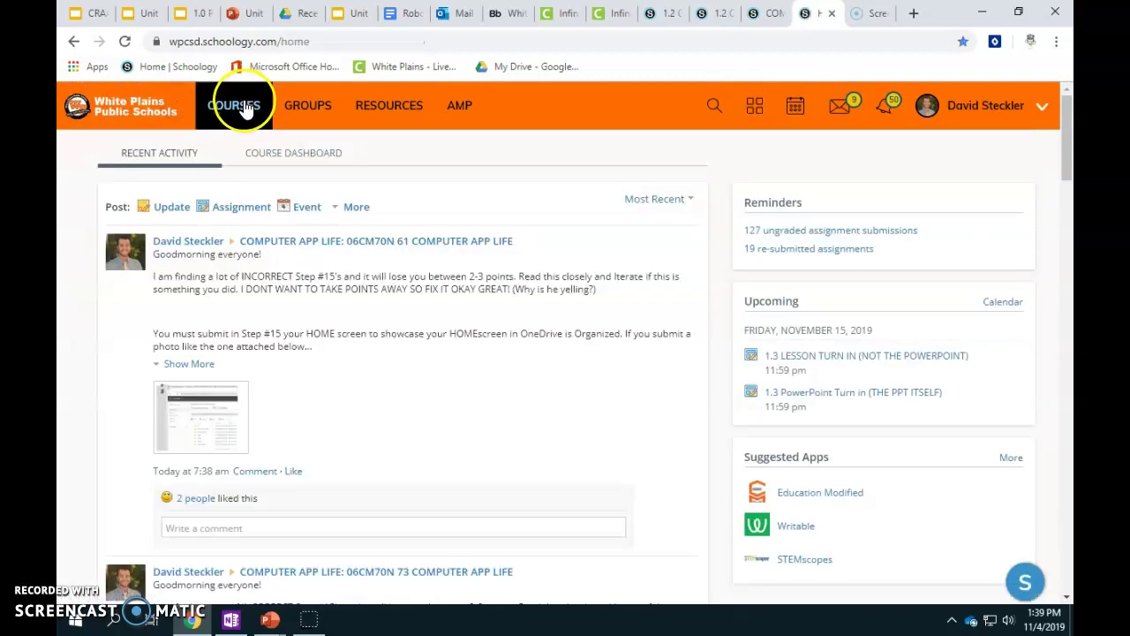
pyautogui.click(243, 105)
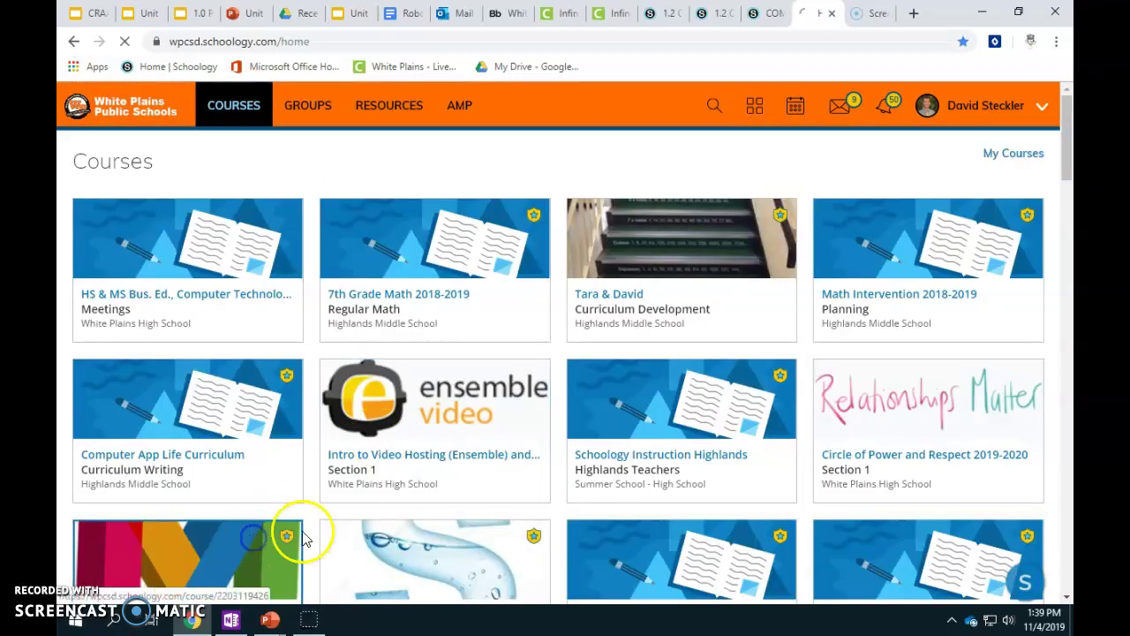
pyautogui.click(289, 531)
# Start a new assignment in the course materials and name it Worksheet 2.4 American Civil War #1
pyautogui.click(339, 246)
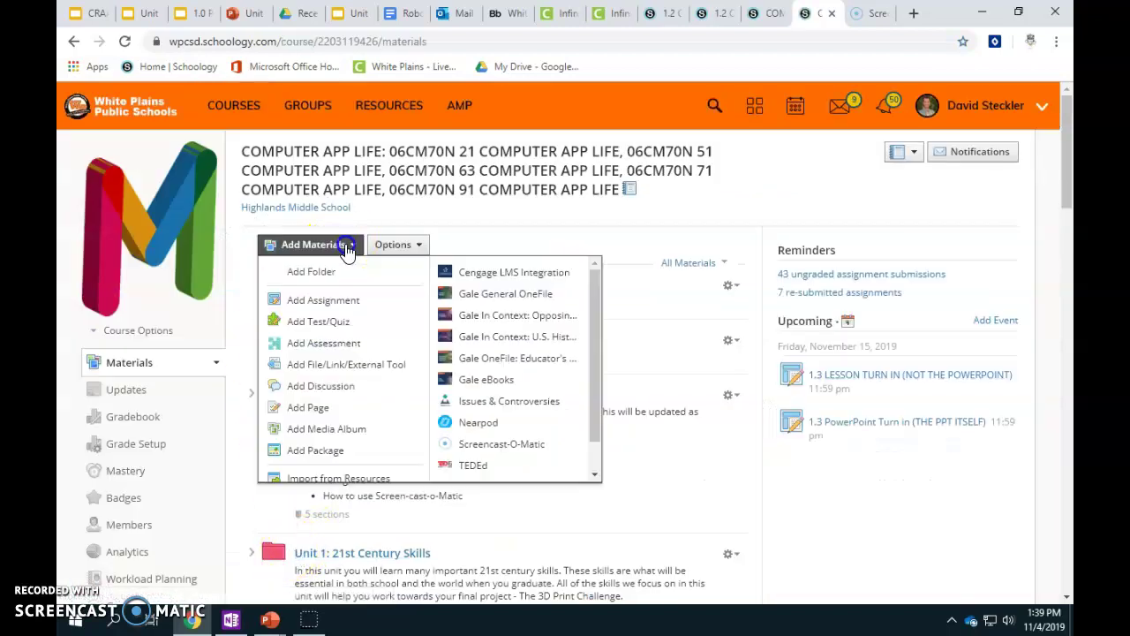
pyautogui.click(343, 301)
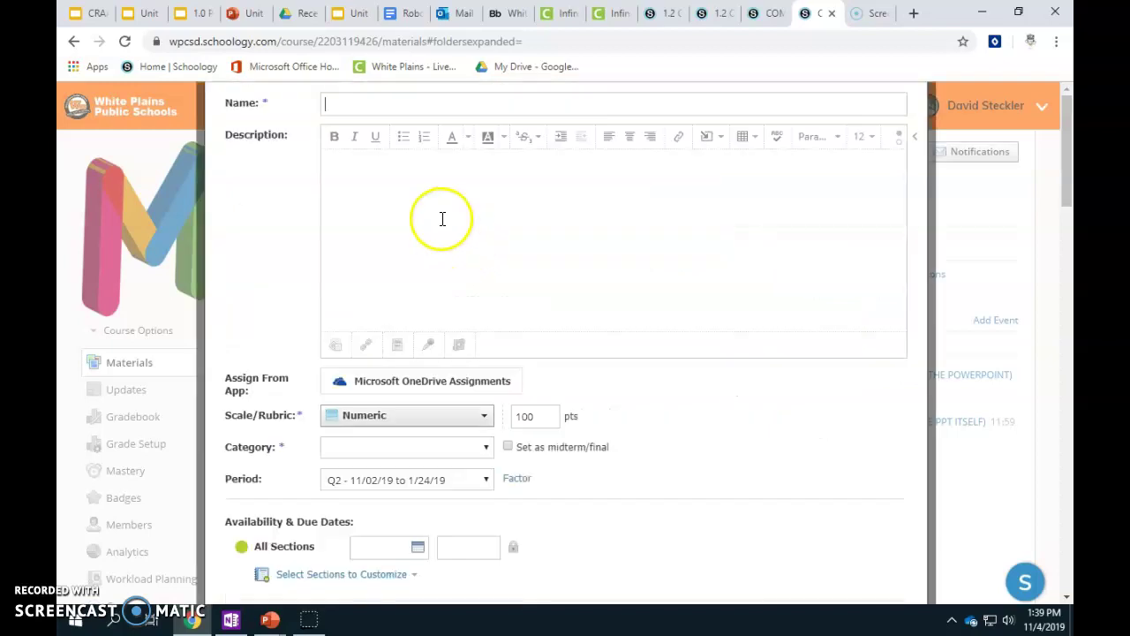
pyautogui.click(375, 104)
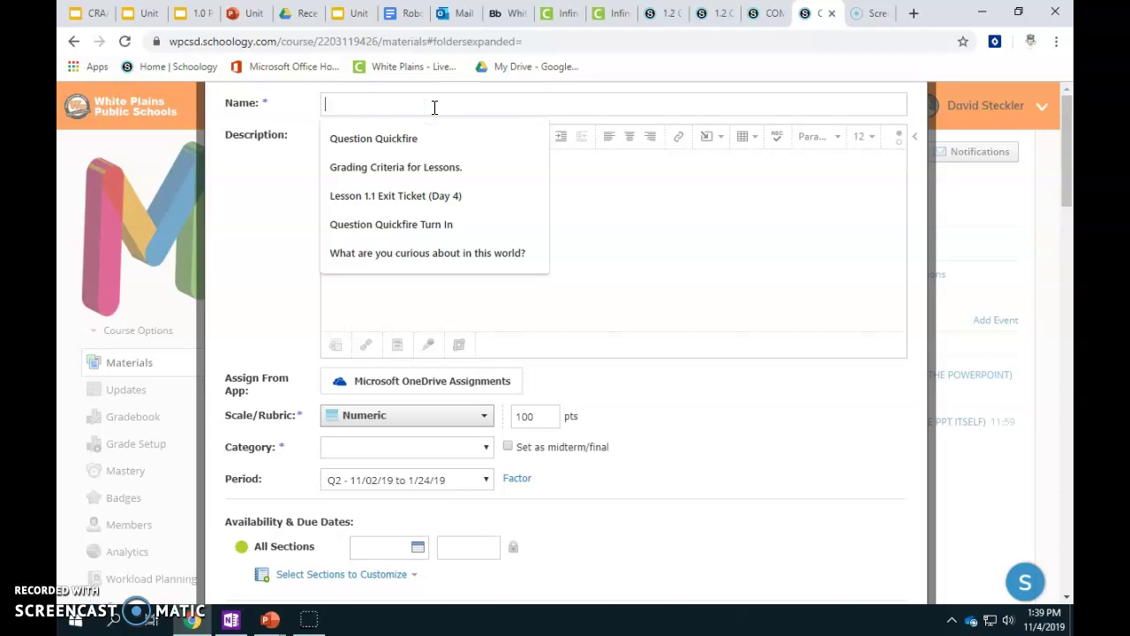
pyautogui.write('Worksheet 2.4 American Civil War #1')
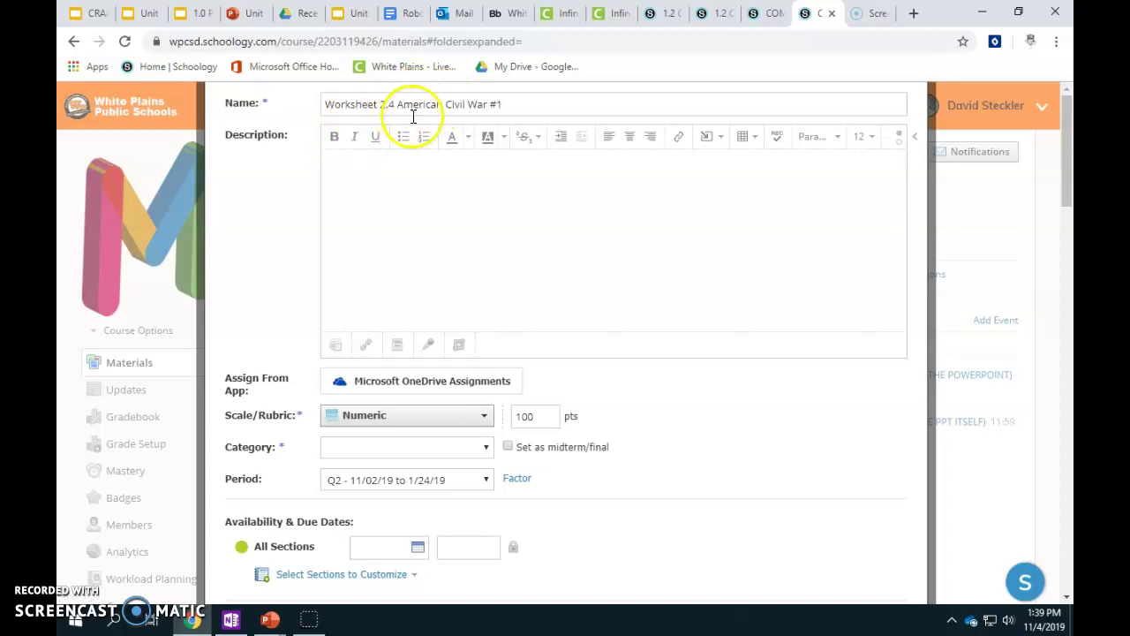
# Assign the new assignment to the Assignments category and set its maximum to 10 points
pyautogui.click(434, 444)
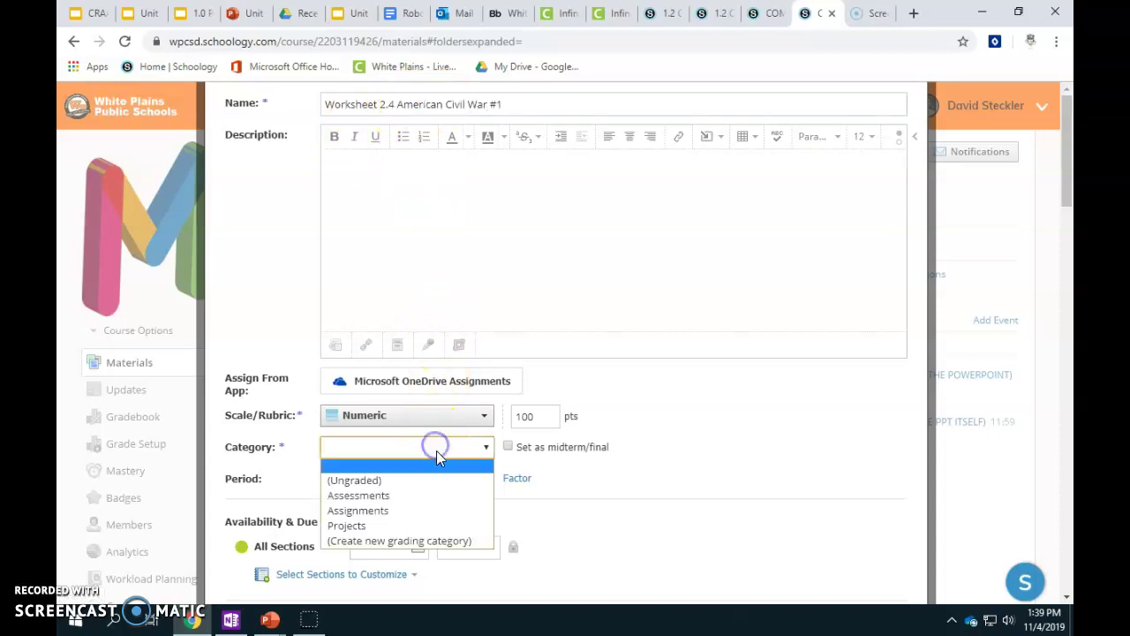
pyautogui.click(444, 511)
pyautogui.moveTo(540, 417); pyautogui.dragTo(508, 421)
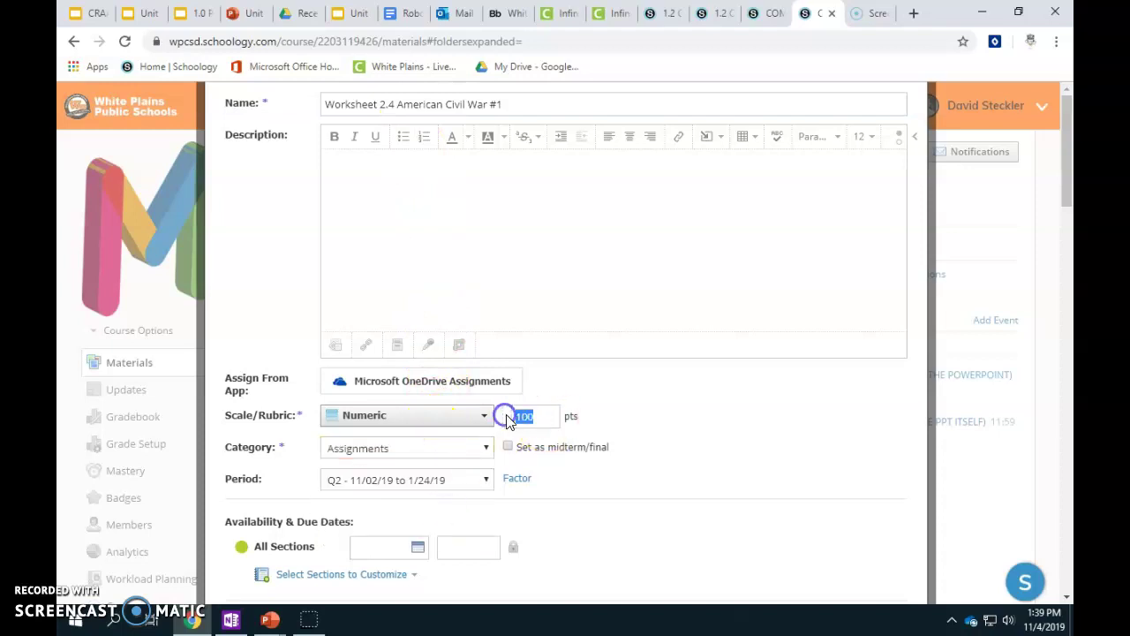
# Set the due date for all sections to 11/08/19 and create the assignment
pyautogui.click(394, 545)
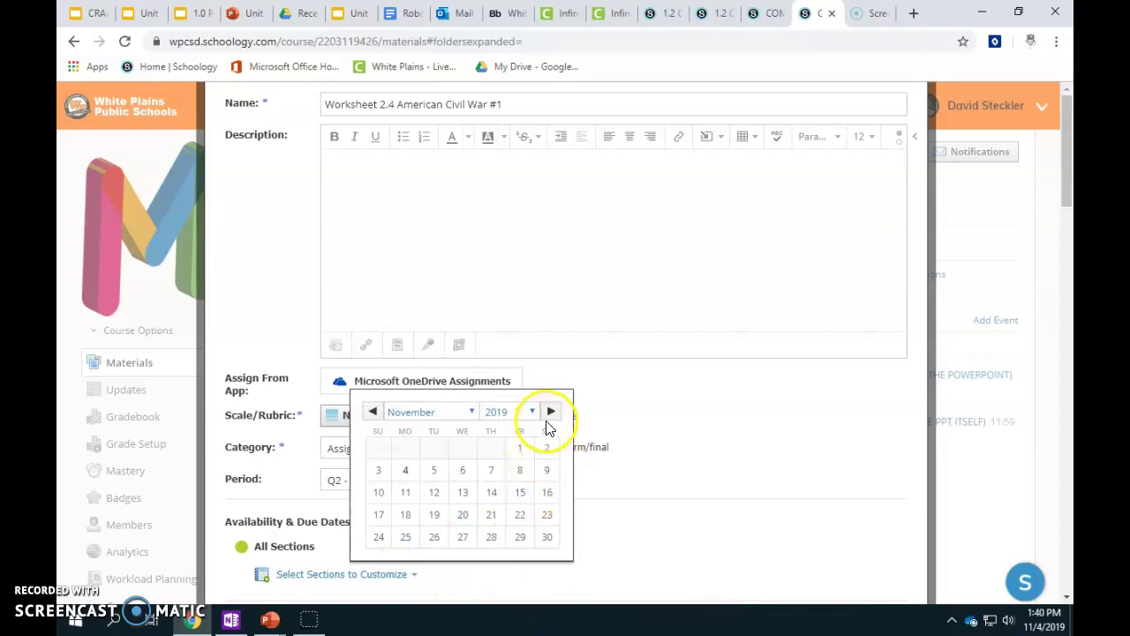
pyautogui.click(519, 472)
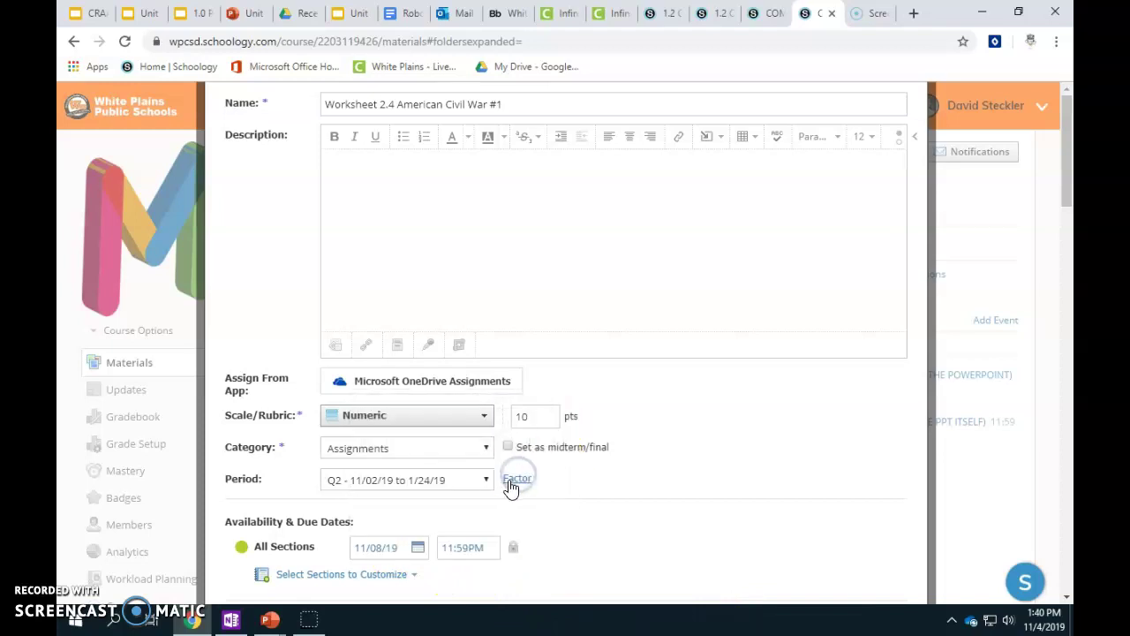
pyautogui.scroll(-2, 625, 487)
pyautogui.click(539, 548)
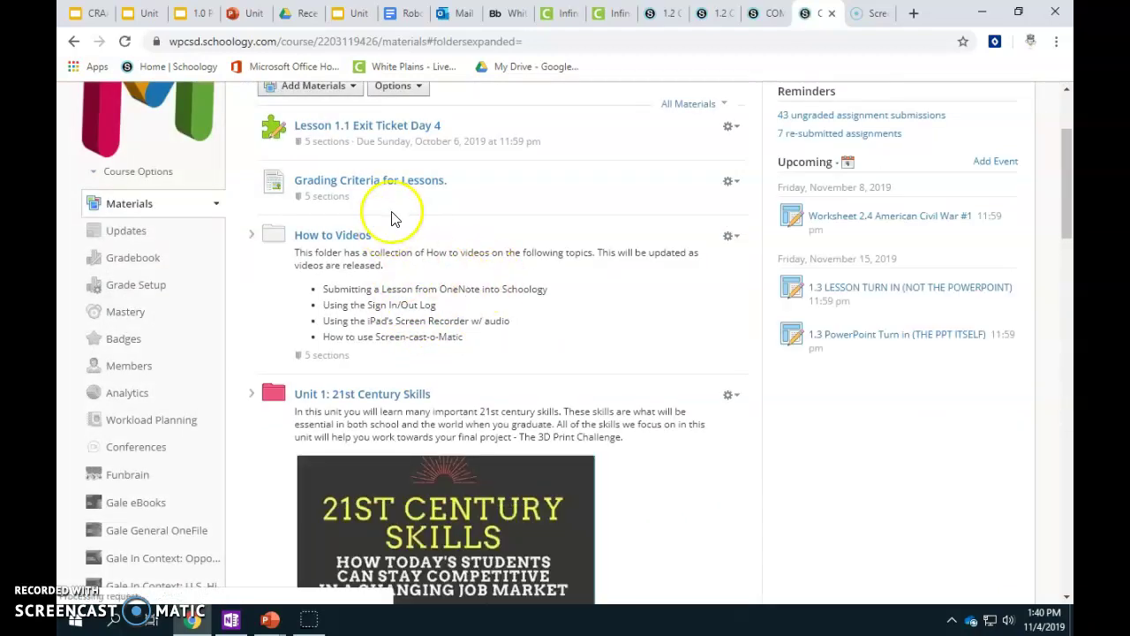
# Open Worksheet 2.4 American Civil War #1 from the course materials and look at it alongside the student notebook in OneNote
pyautogui.scroll(-8, 422, 291)
pyautogui.scroll(-5, 424, 300)
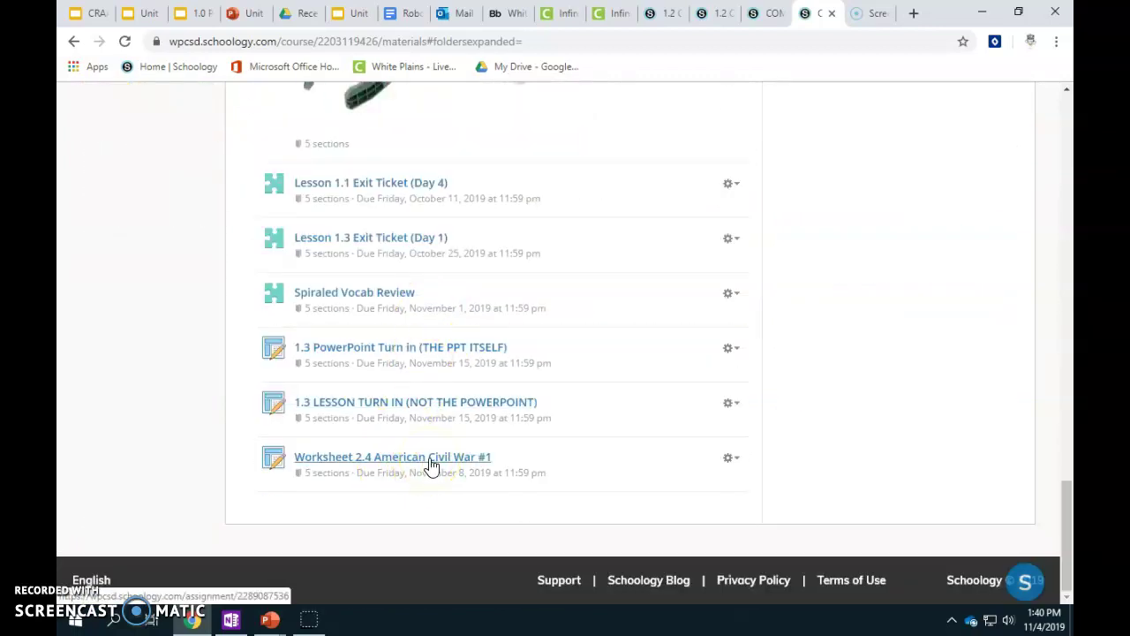
pyautogui.click(231, 620)
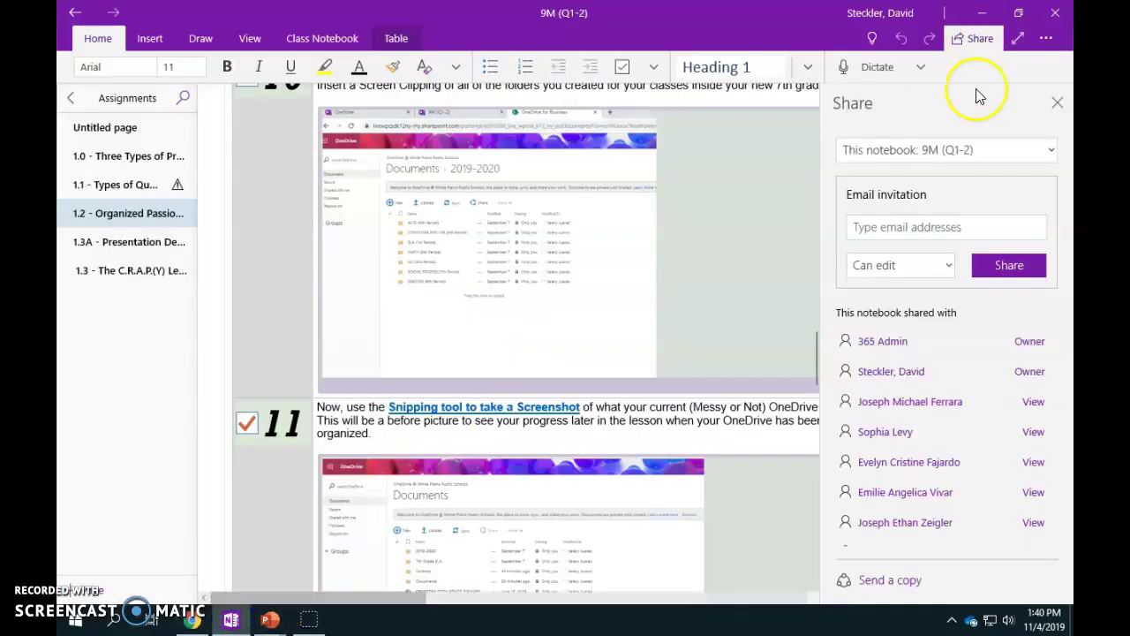
pyautogui.click(188, 623)
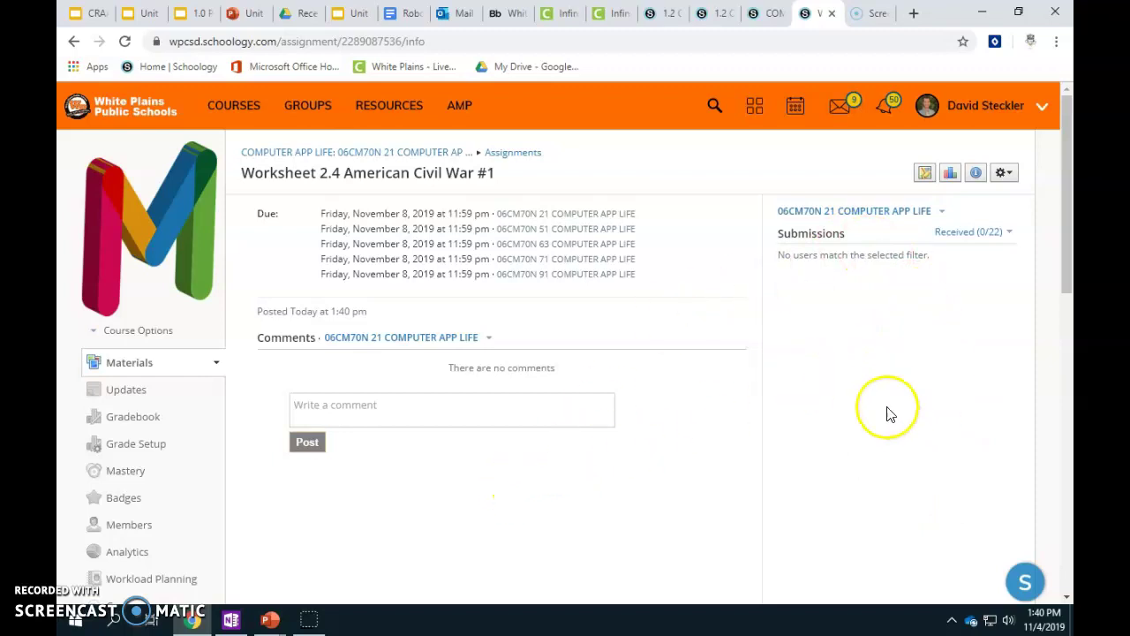
# Switch between OneNote and the Schoology assignment page, and close the notebook's Share pane
pyautogui.click(231, 620)
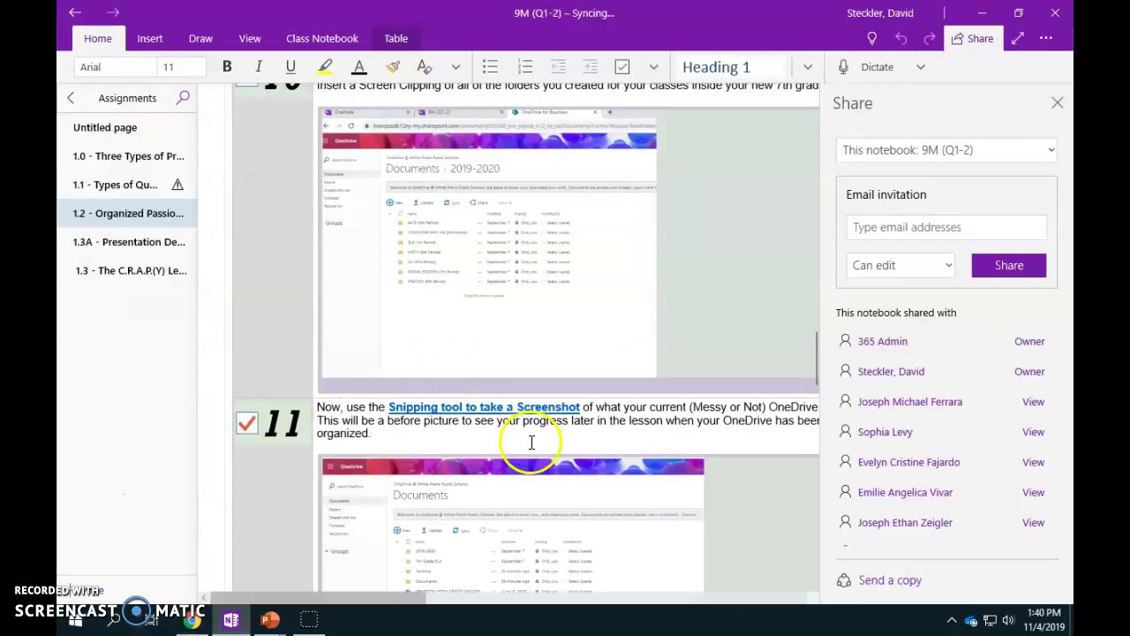
pyautogui.click(192, 620)
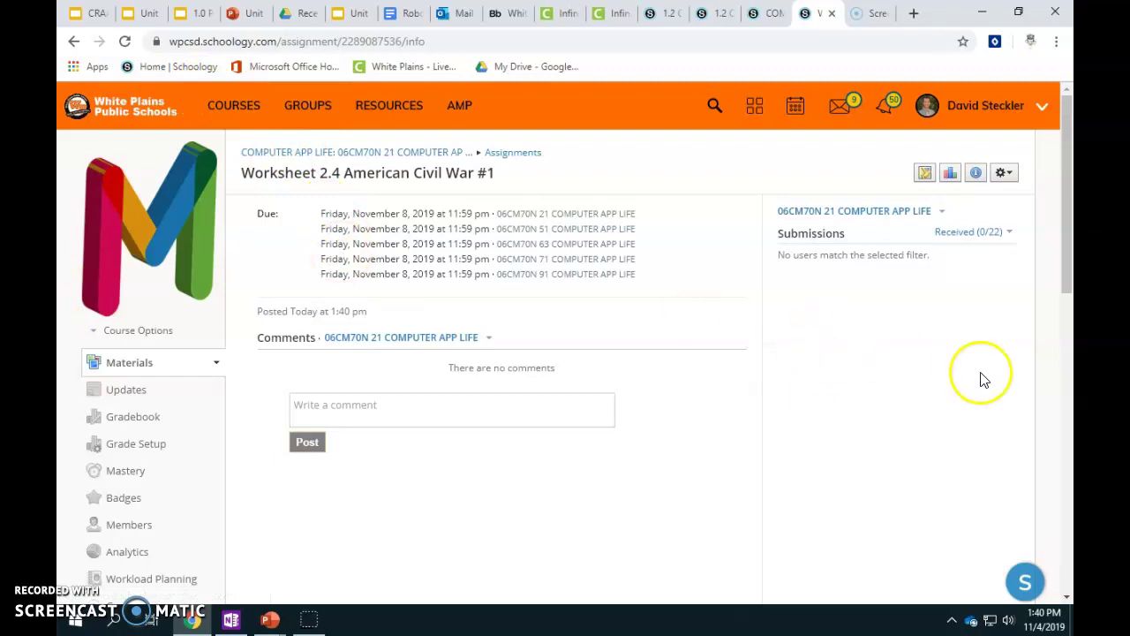
pyautogui.click(230, 620)
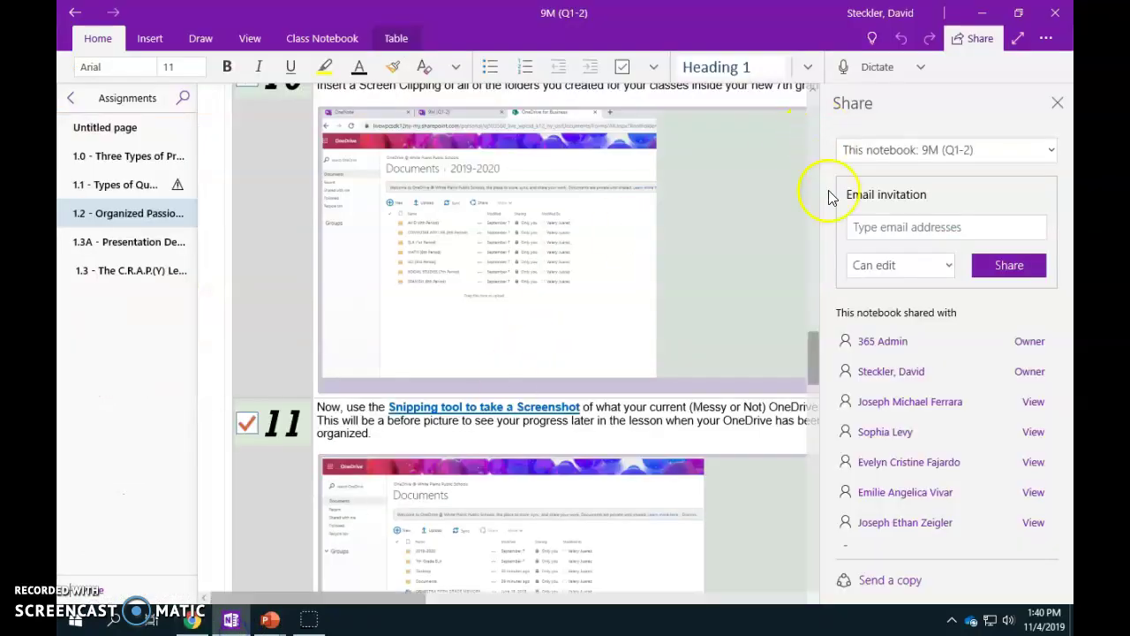
pyautogui.click(1058, 104)
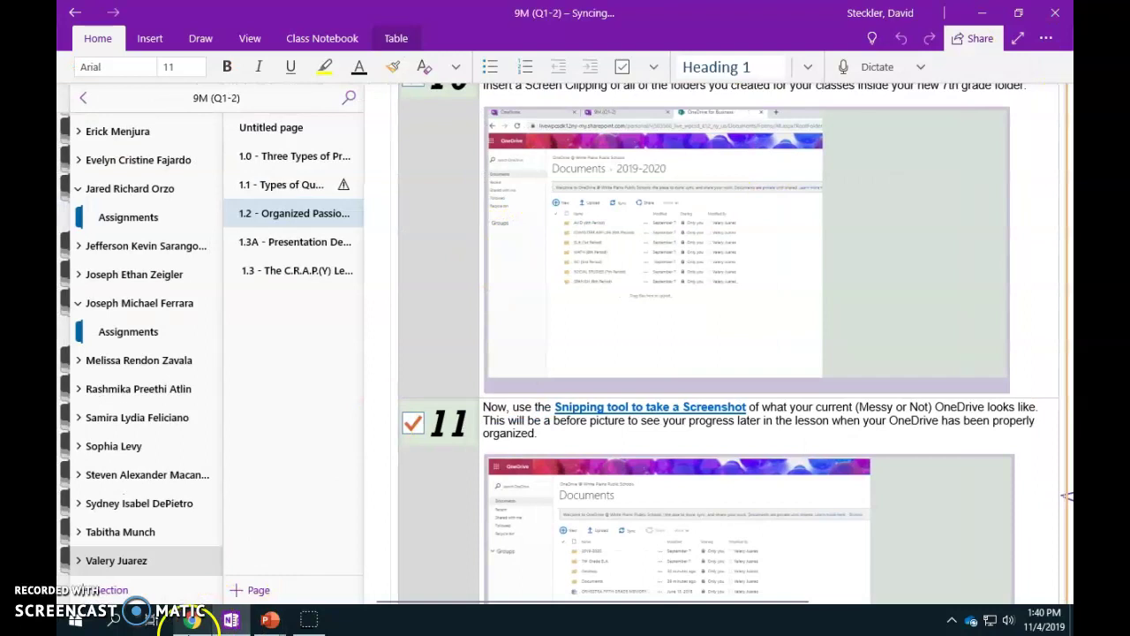
# Return to Schoology in Chrome, go back to the course materials and open the course Gradebook
pyautogui.hotkey('alt', 'Tab')
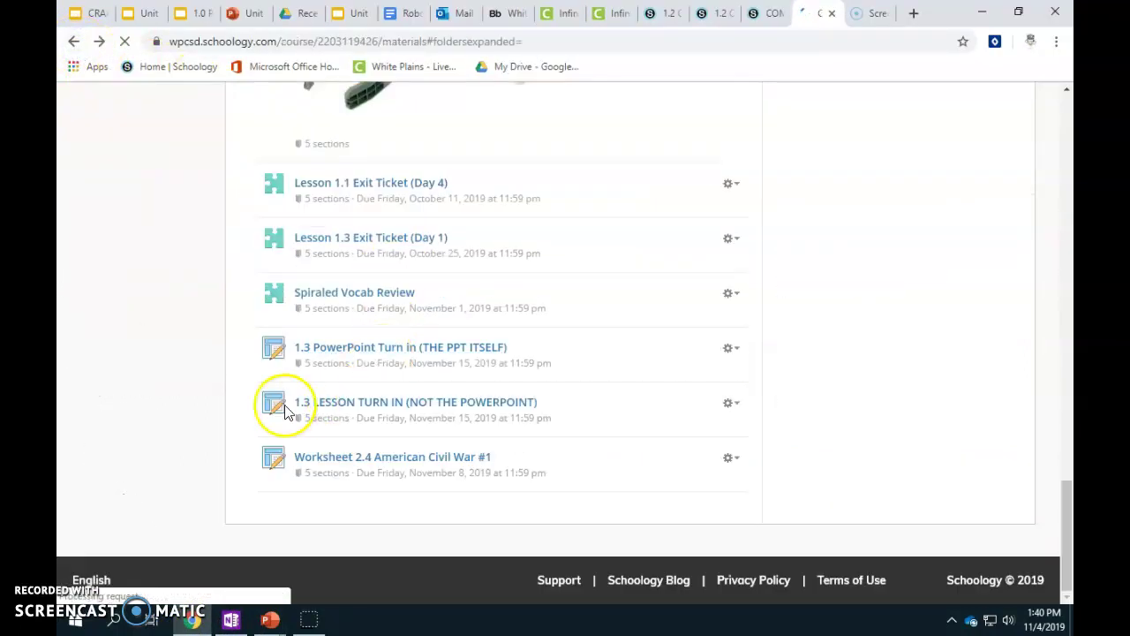
pyautogui.scroll(15, 128, 384)
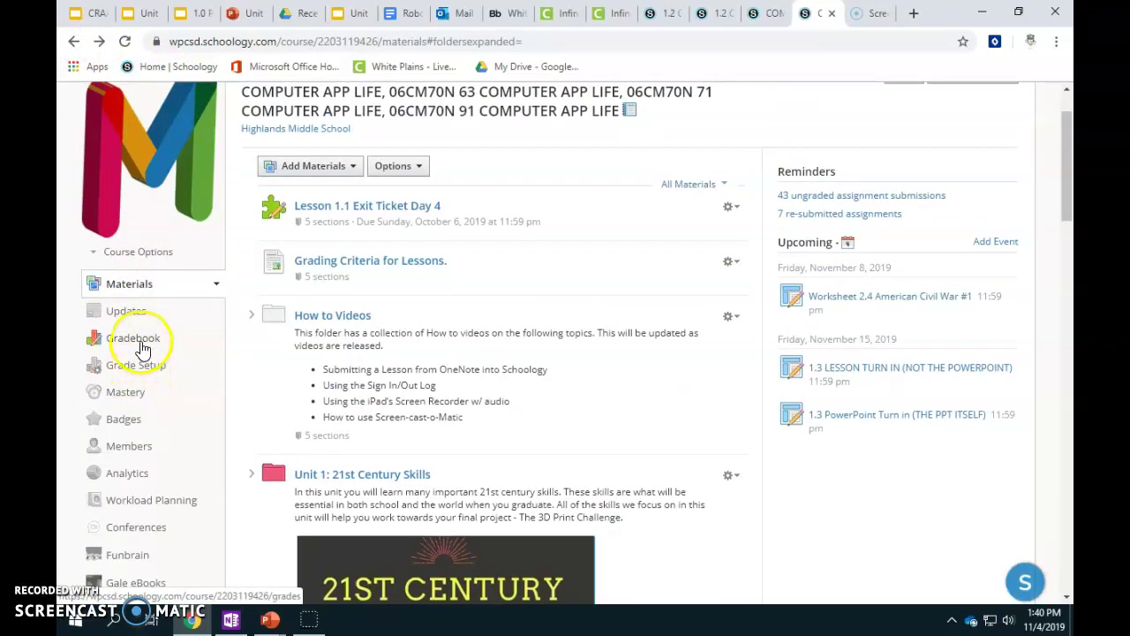
pyautogui.scroll(1, 148, 353)
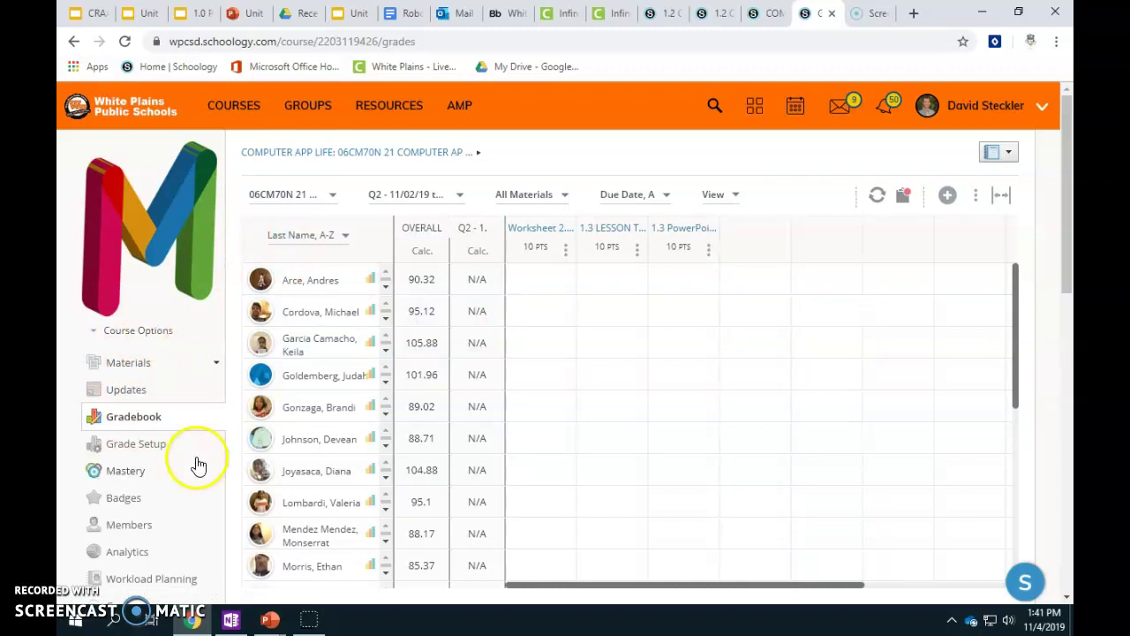
pyautogui.click(765, 236)
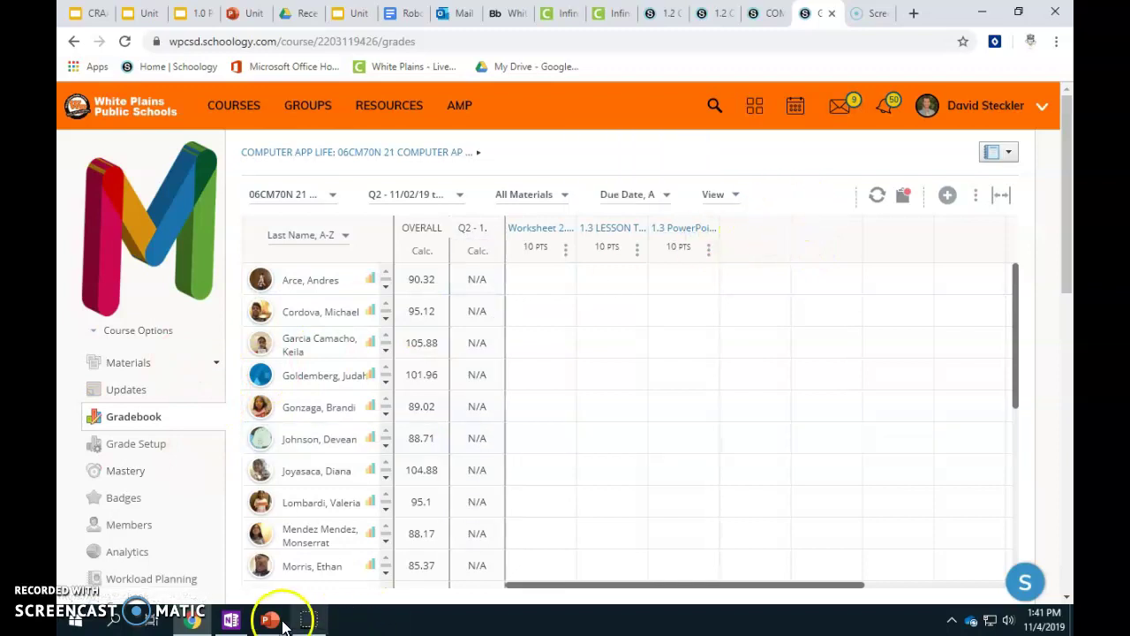
# Switch to the PowerPoint presentation and highlight OneNote, Schoology and IC in the first slide's title without editing it
pyautogui.moveTo(270, 617)
pyautogui.click(332, 561)
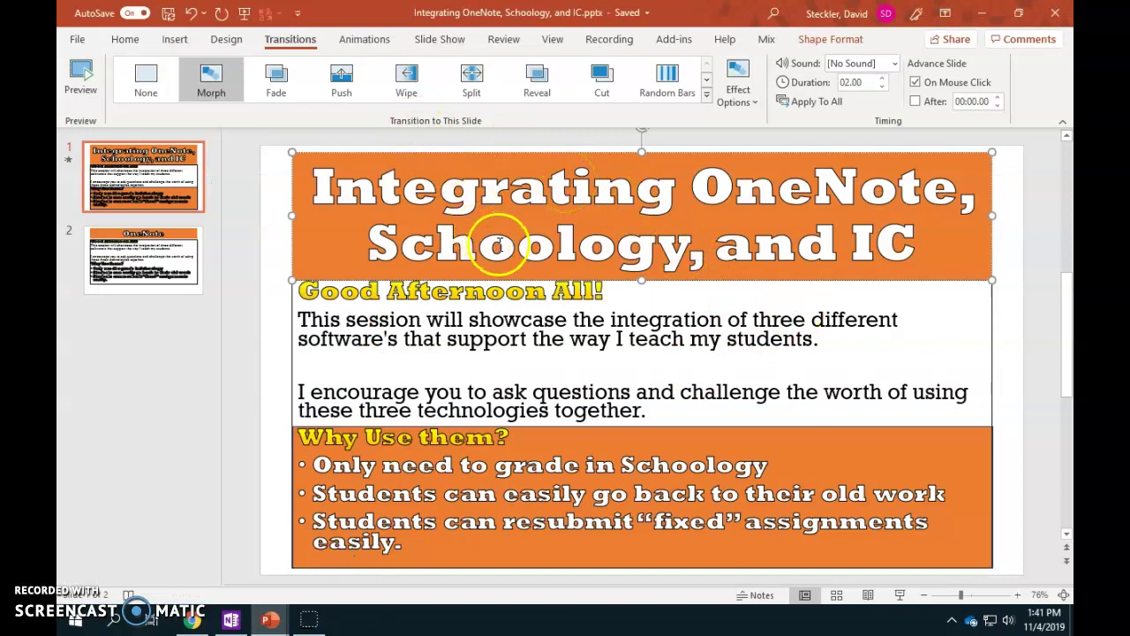
pyautogui.moveTo(905, 245); pyautogui.dragTo(855, 246)
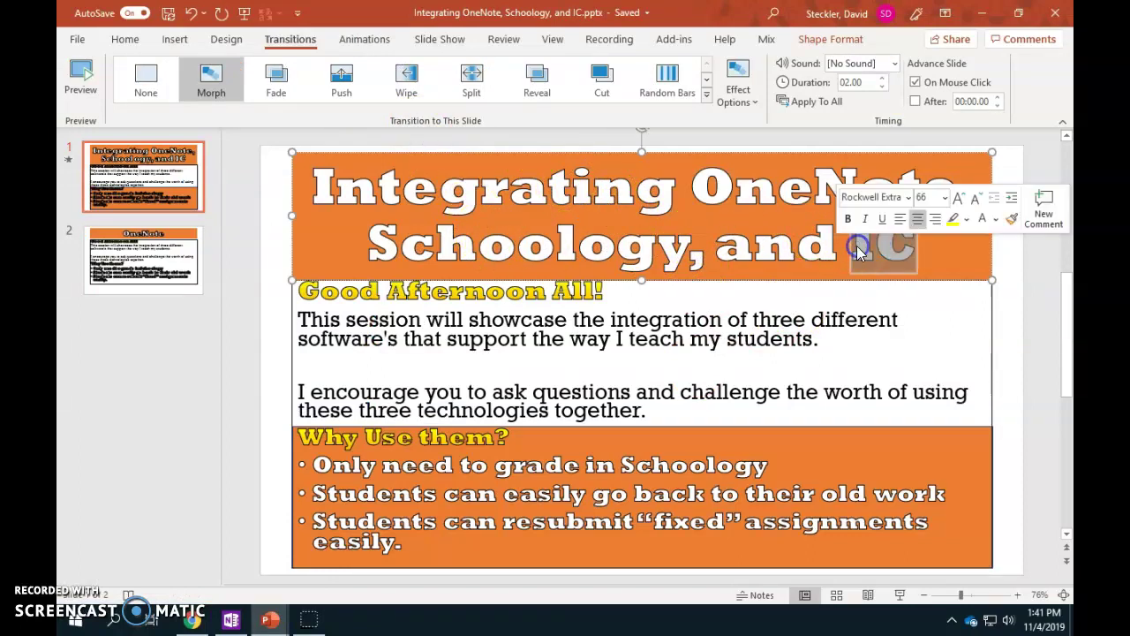
pyautogui.moveTo(717, 181); pyautogui.dragTo(943, 188)
pyautogui.click(943, 188)
pyautogui.moveTo(390, 231); pyautogui.dragTo(686, 239)
pyautogui.click(686, 238)
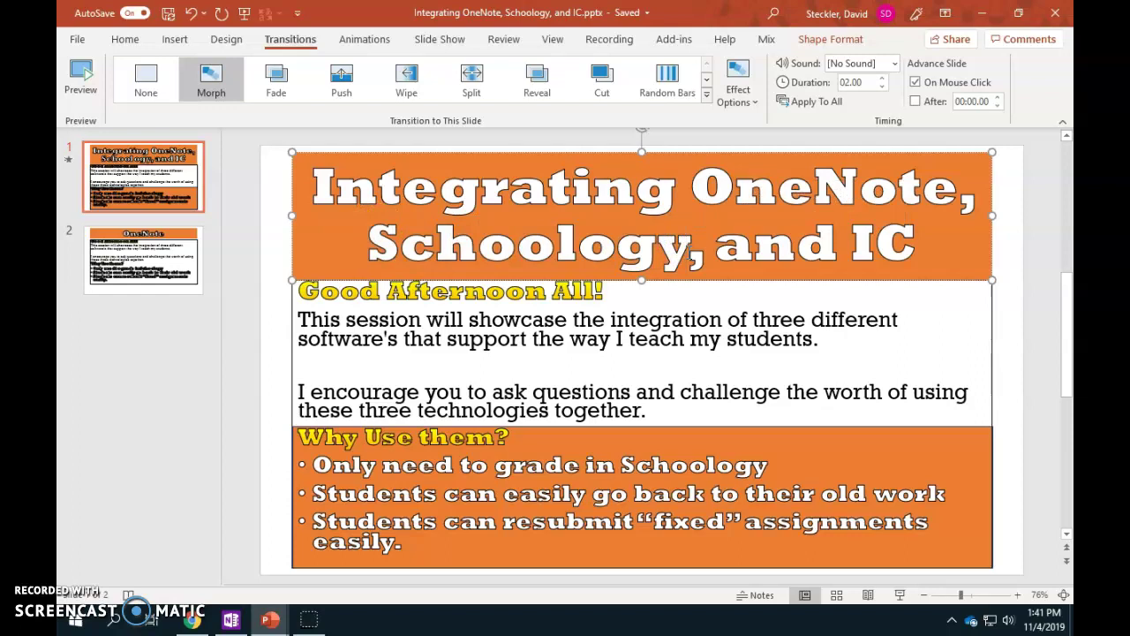
pyautogui.moveTo(843, 247); pyautogui.dragTo(884, 250)
pyautogui.click(903, 242)
pyautogui.click(583, 243)
pyautogui.moveTo(689, 244); pyautogui.dragTo(367, 243)
pyautogui.click(371, 247)
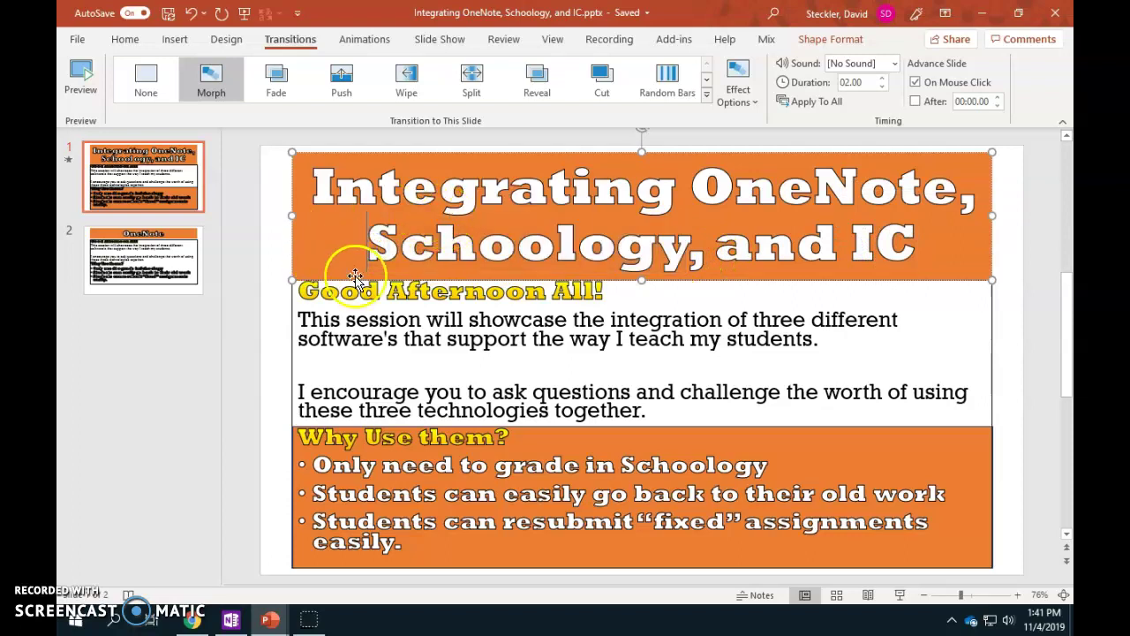
# Return to the Schoology gradebook and enter 10, 10 and 7 for the first three students in the Worksheet 2.4 column
pyautogui.click(192, 619)
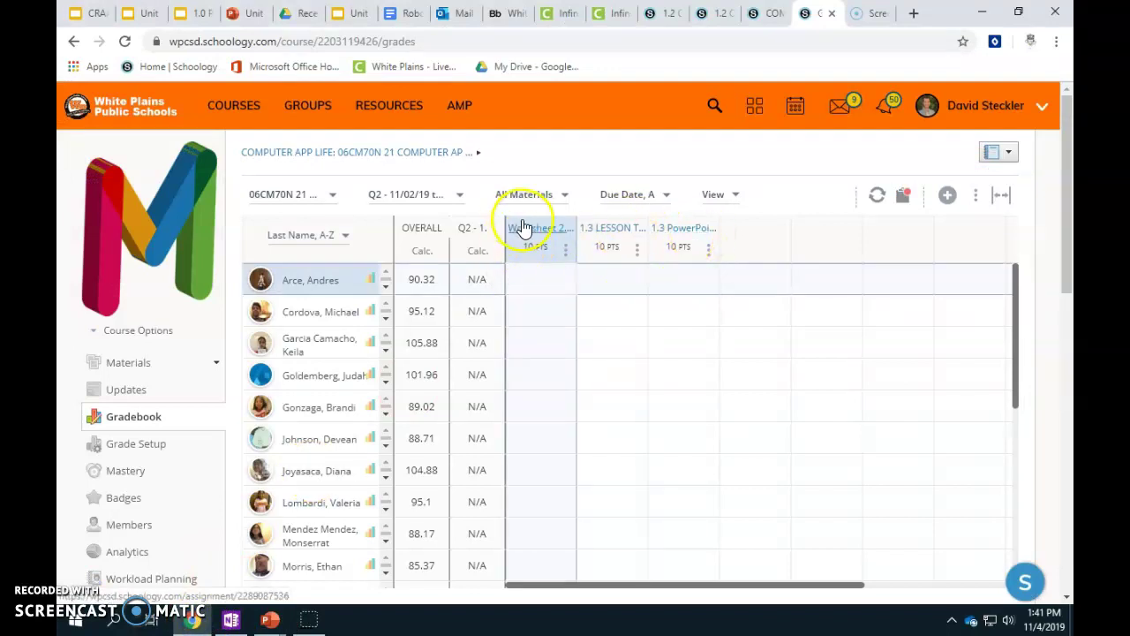
pyautogui.moveTo(526, 228)
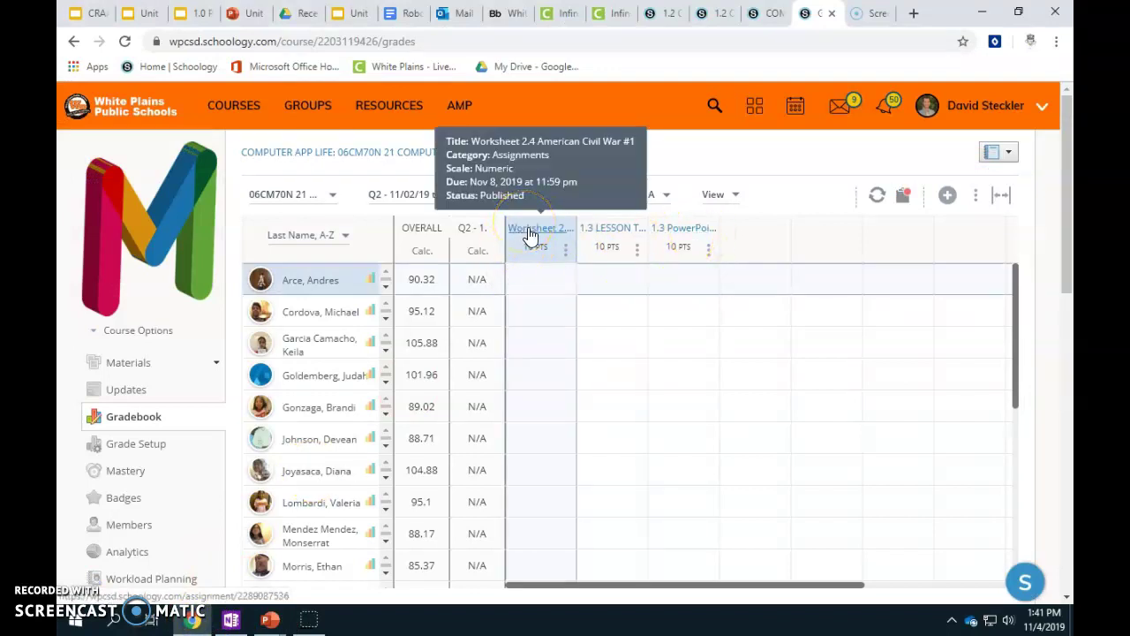
pyautogui.click(539, 276)
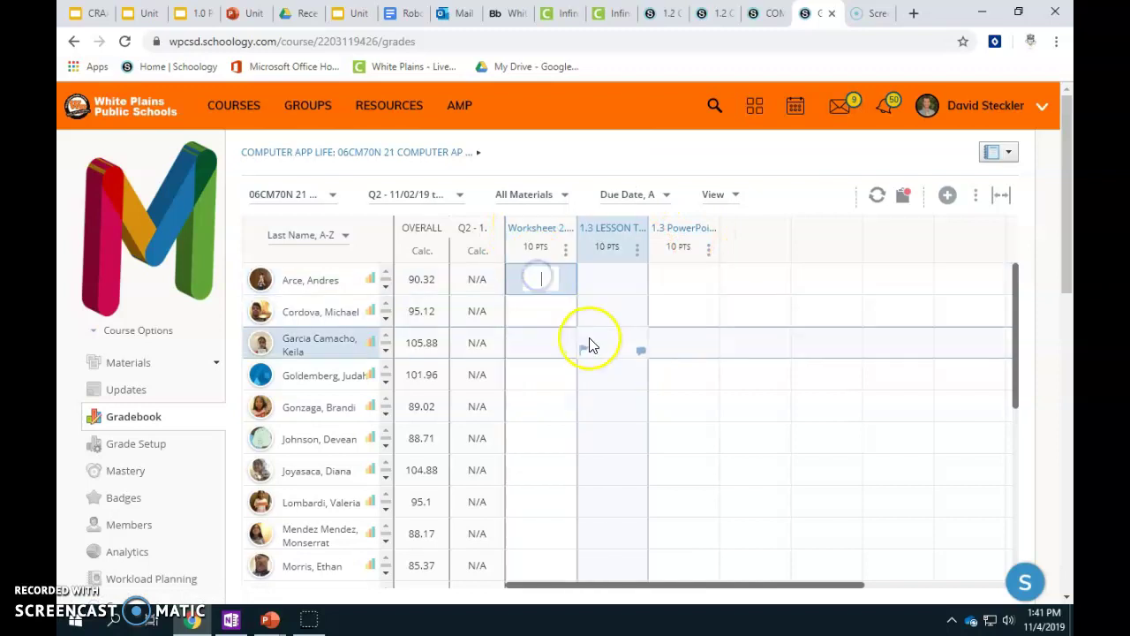
pyautogui.write('10')
pyautogui.press('Return')
pyautogui.write('10')
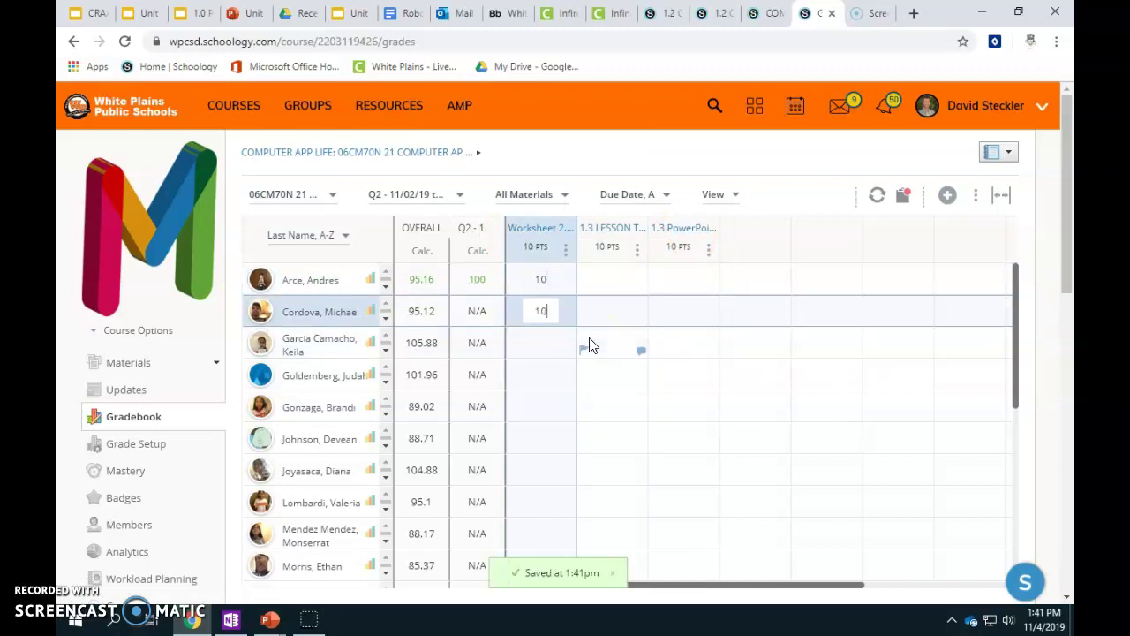
pyautogui.press('Return')
pyautogui.press('Return')
pyautogui.press('Up')
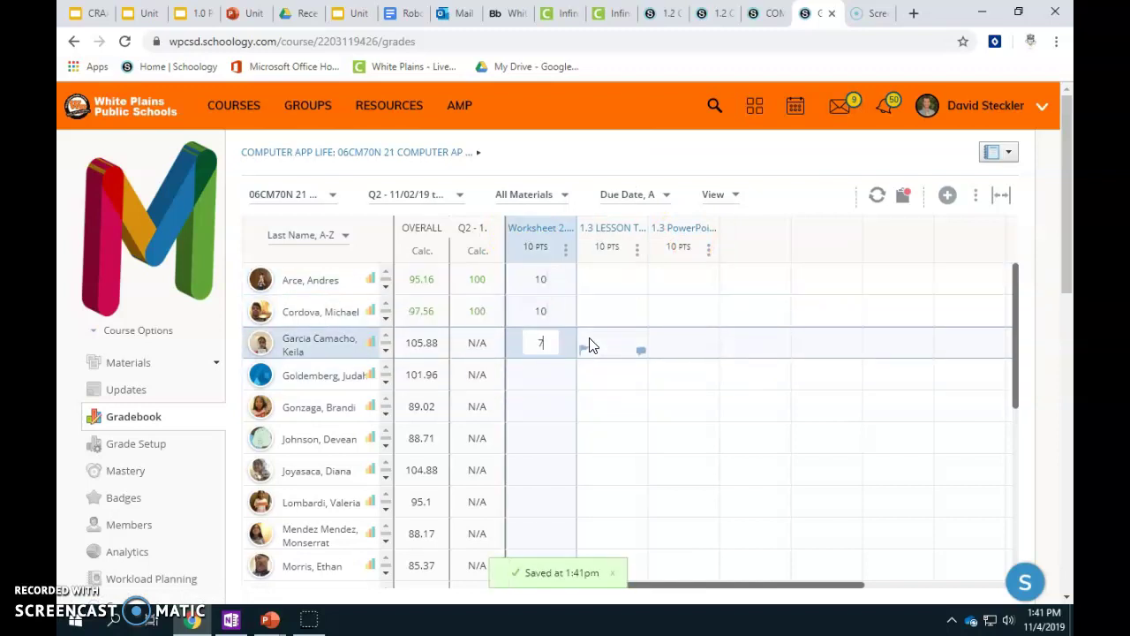
# Add the grade comment "Iterate this assighnment and fix _______" to the third student's Worksheet 2.4 grade
pyautogui.click(571, 348)
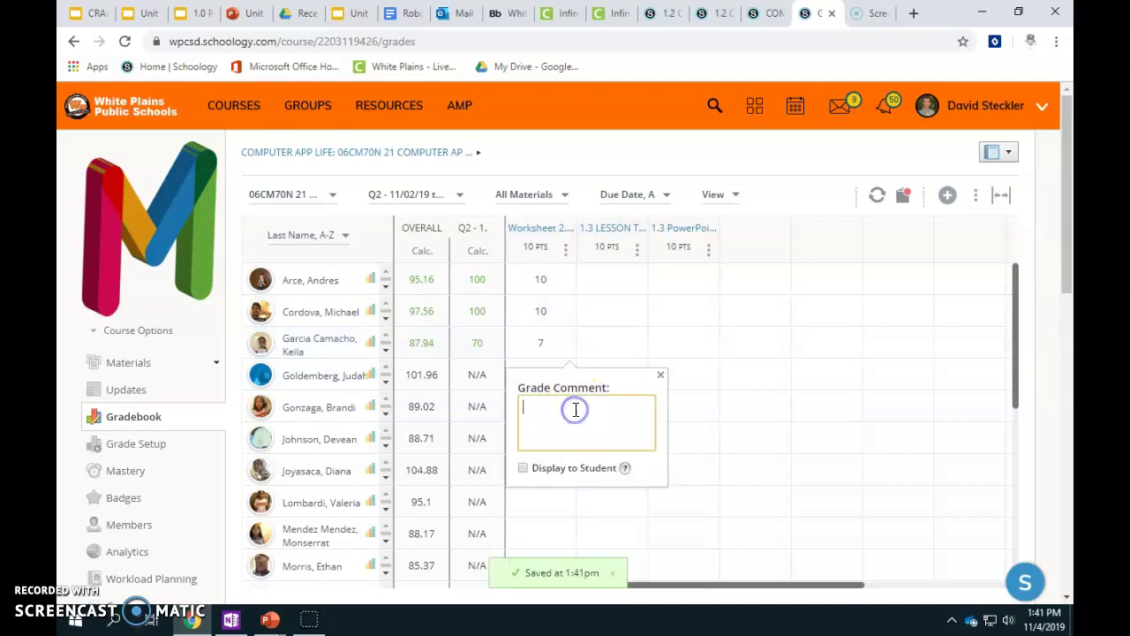
pyautogui.write('Iterate this assighnment and fix _______')
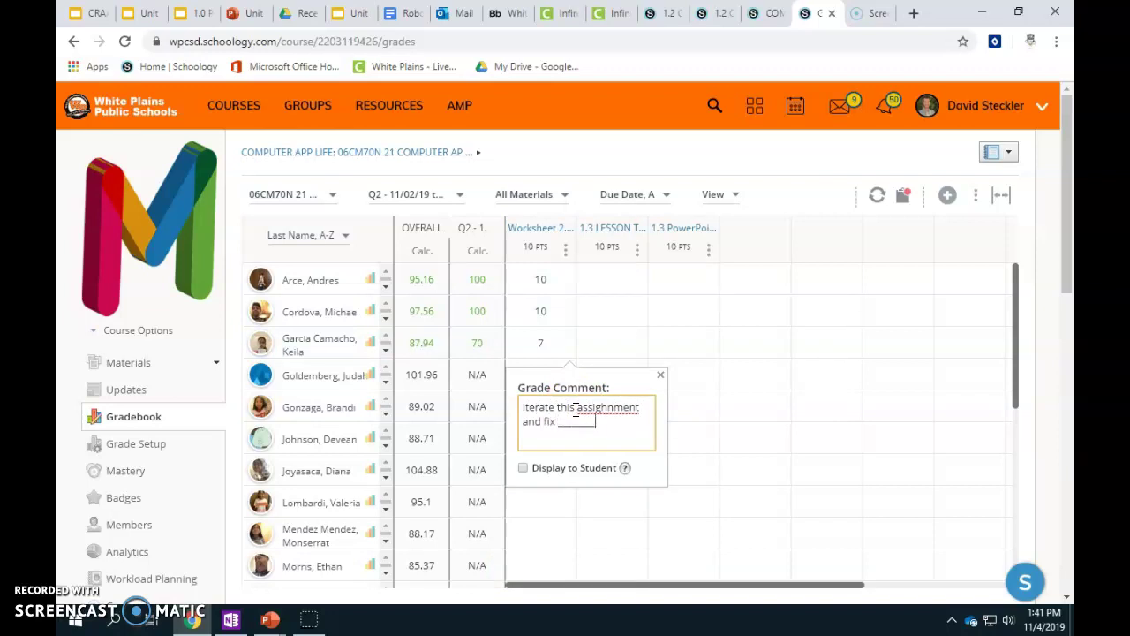
pyautogui.click(654, 323)
pyautogui.click(579, 383)
pyautogui.click(595, 323)
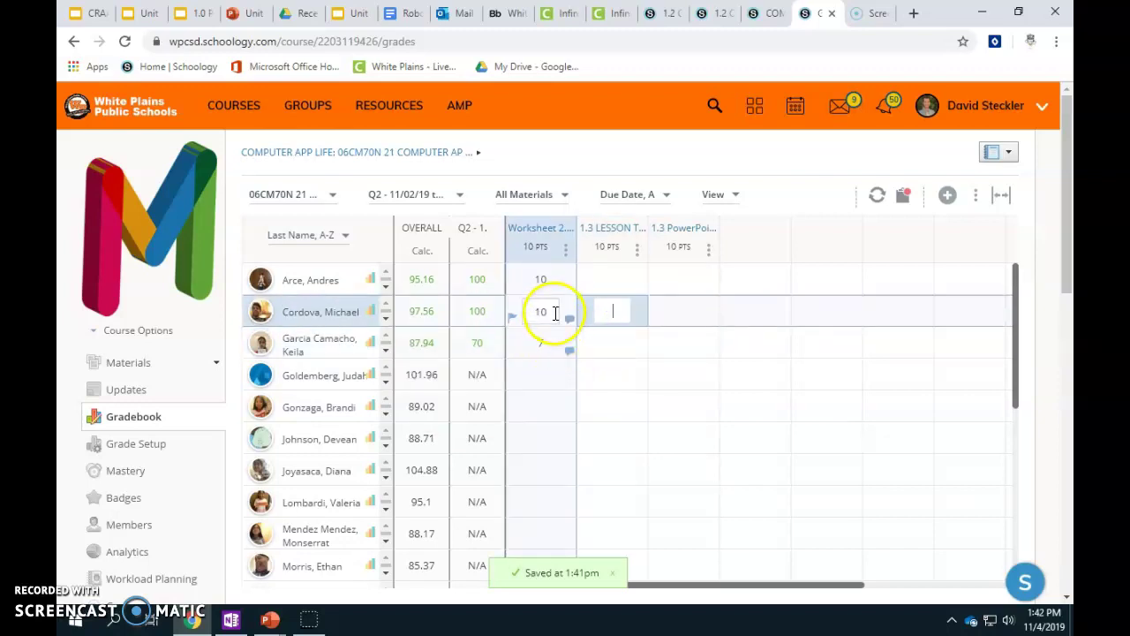
# Open the Schoology apps page in a separate browser tab alongside the gradebook
pyautogui.click(878, 199)
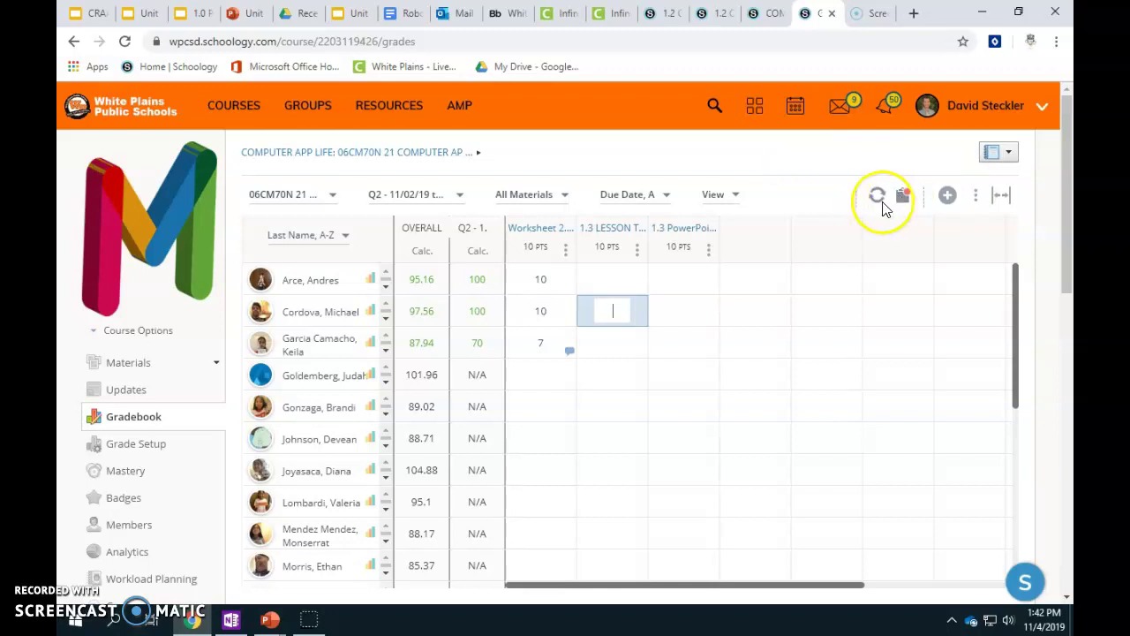
pyautogui.click(751, 117)
pyautogui.click(695, 427)
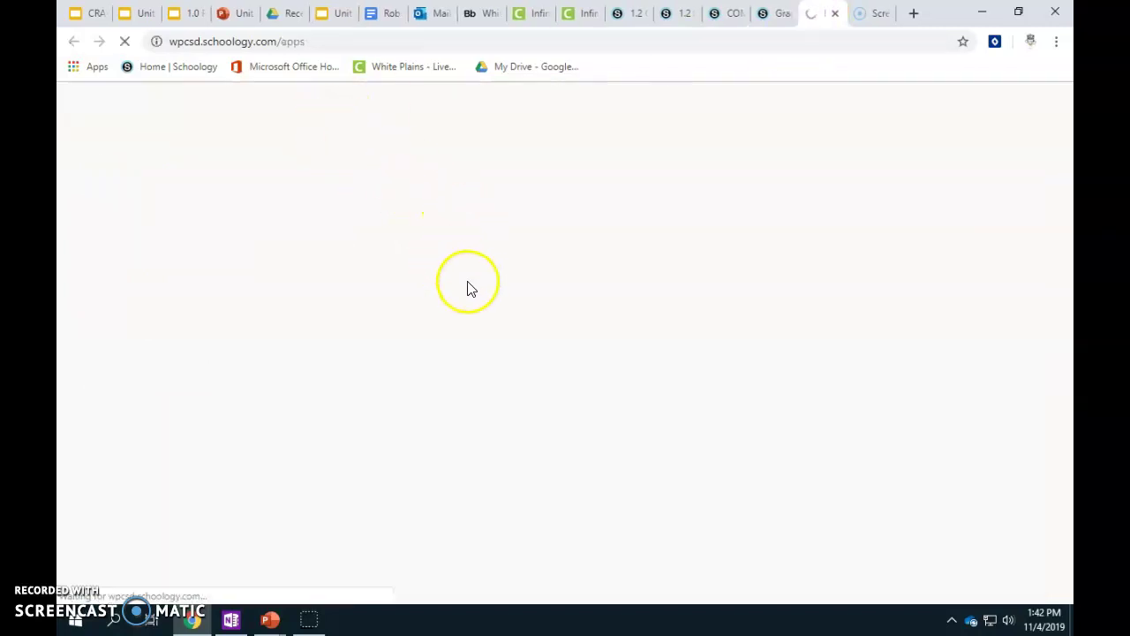
pyautogui.click(775, 16)
pyautogui.click(822, 16)
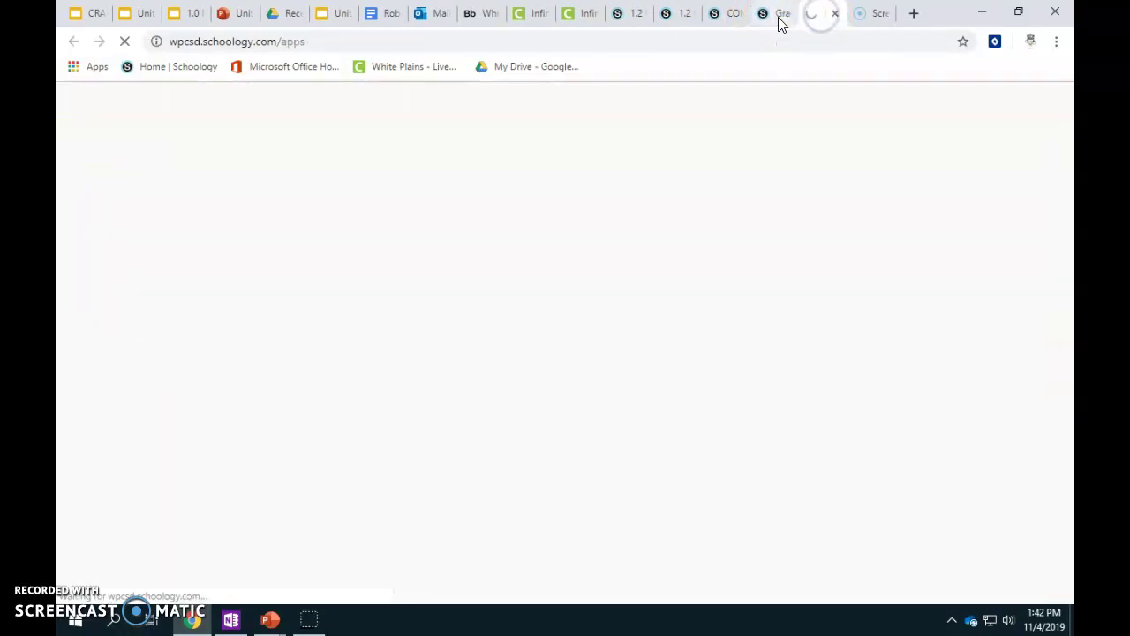